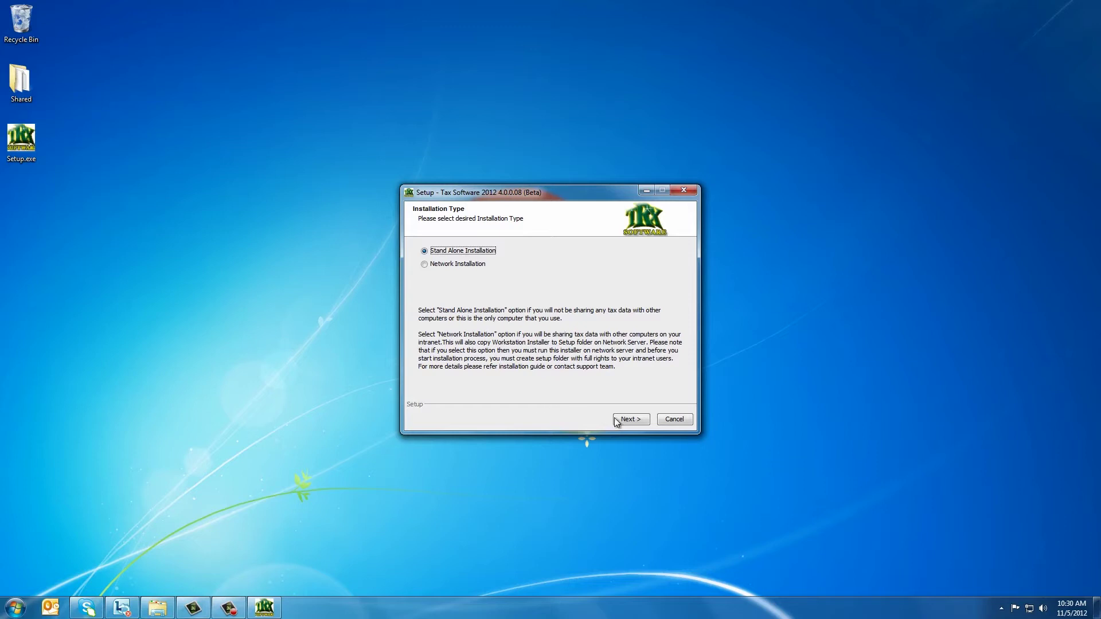
# Choose a stand-alone installation of Tax Software 2012 and accept the license agreement
pyautogui.click(617, 419)
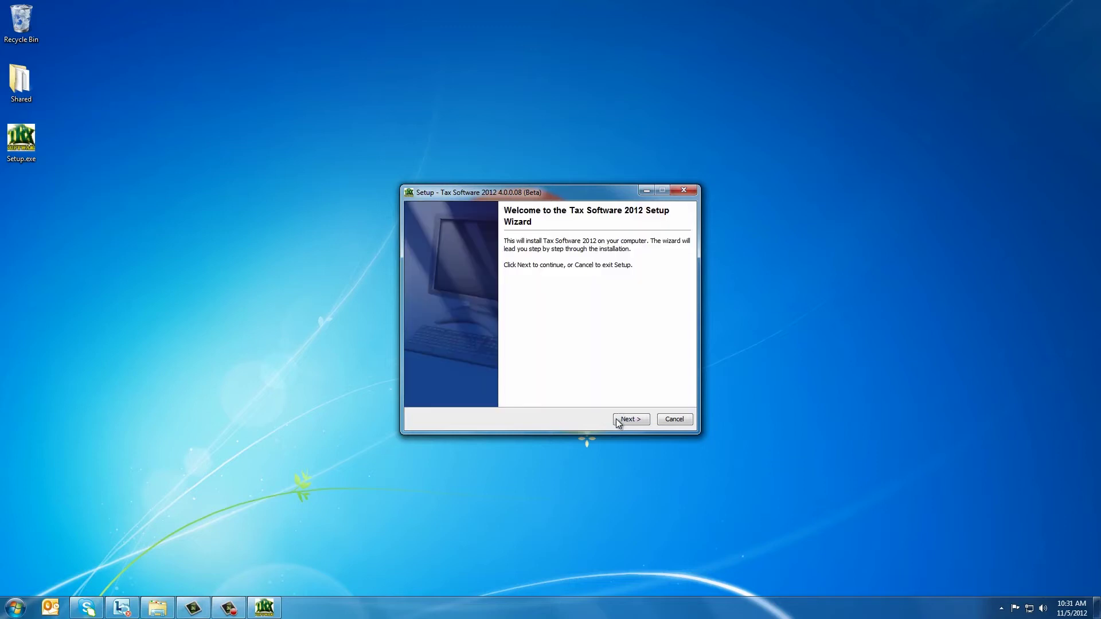
pyautogui.click(618, 419)
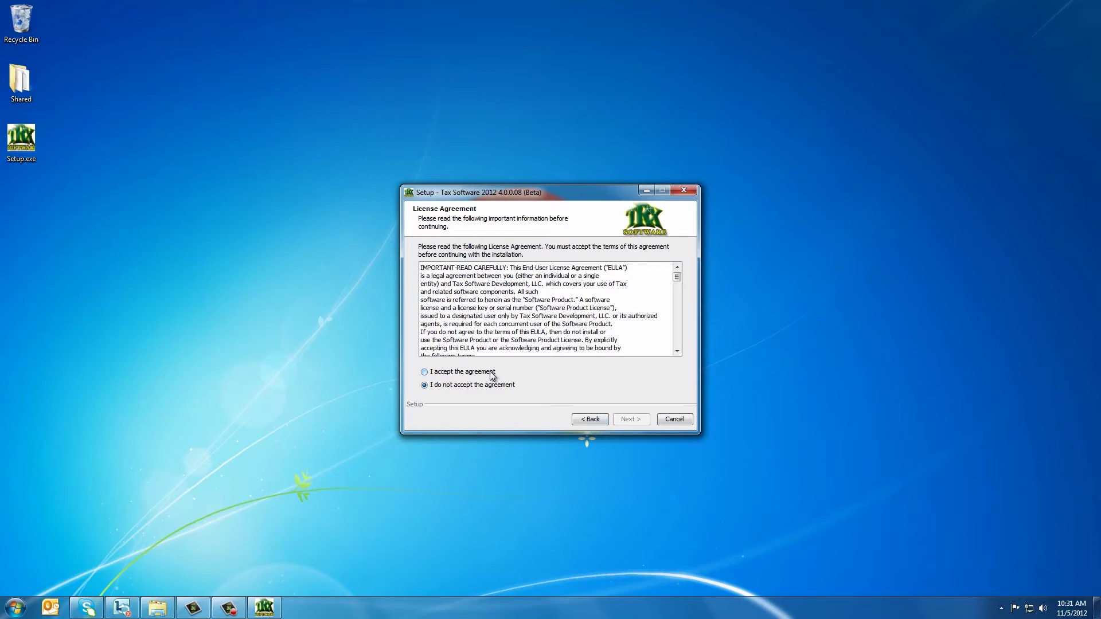
pyautogui.click(491, 374)
pyautogui.click(621, 423)
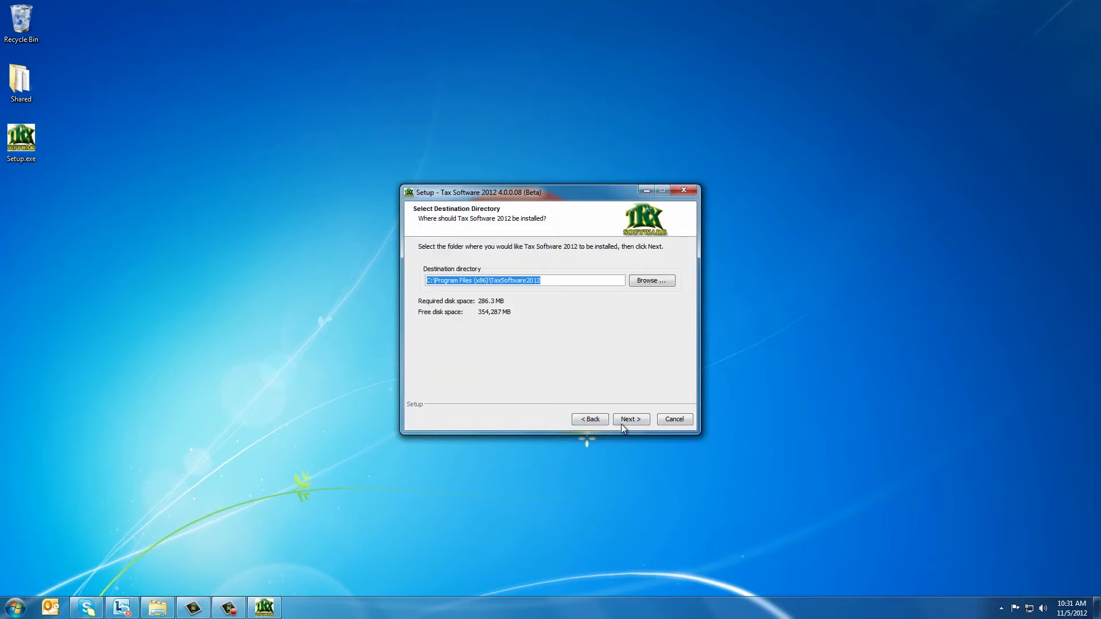
# Install with the default destination directory, Start Menu folder and desktop and Quick Launch icons, and finish setup with Run Tax Software 2012 enabled
pyautogui.click(621, 424)
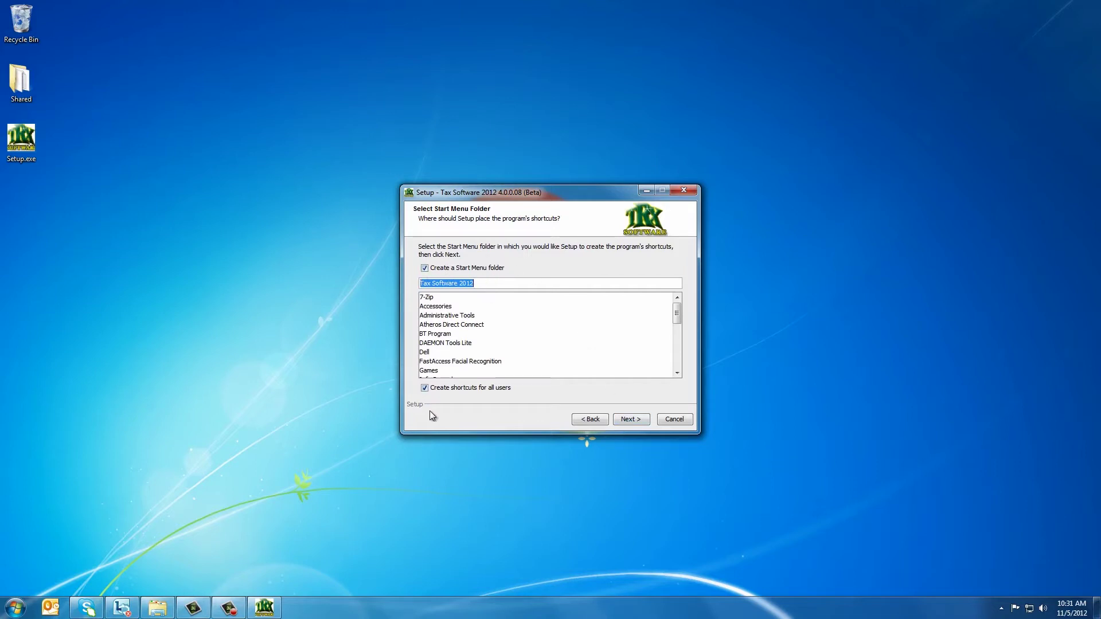
pyautogui.click(634, 424)
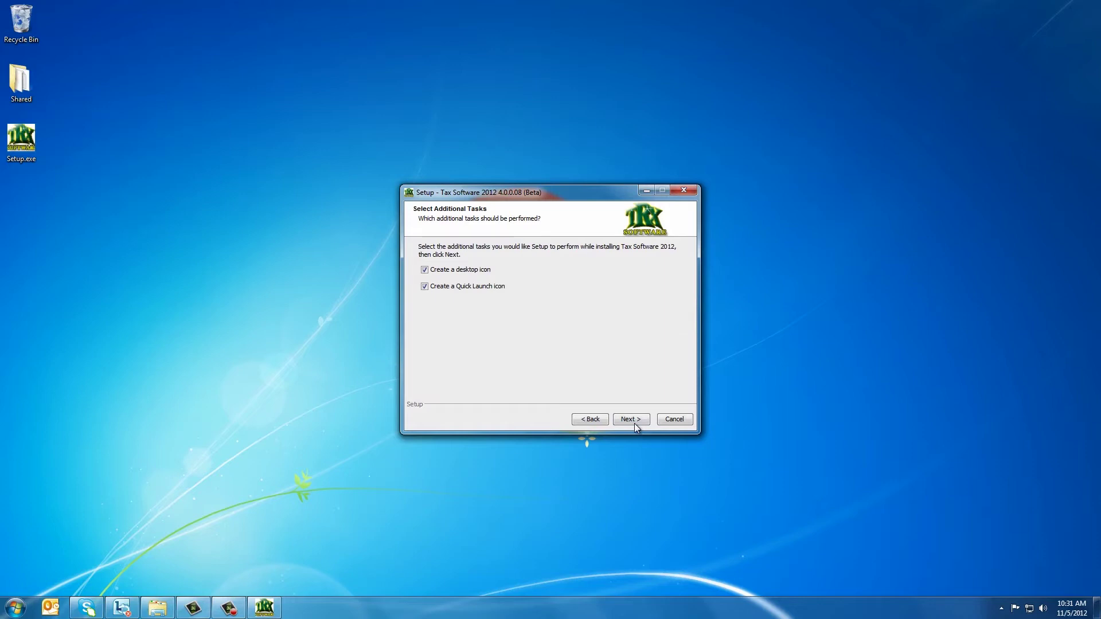
pyautogui.click(634, 423)
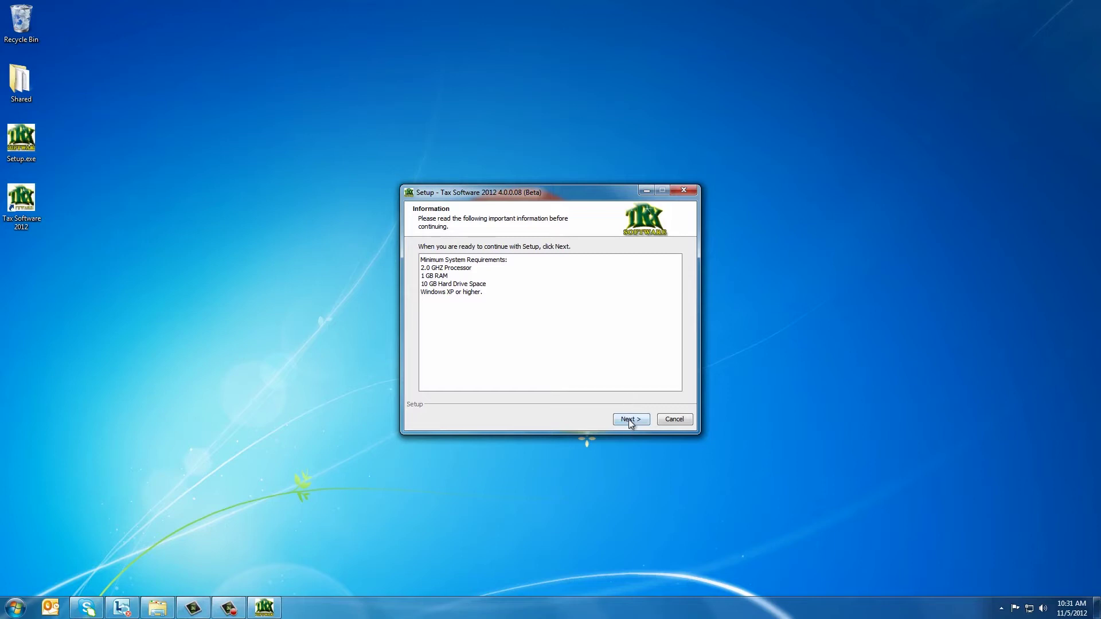
pyautogui.click(629, 419)
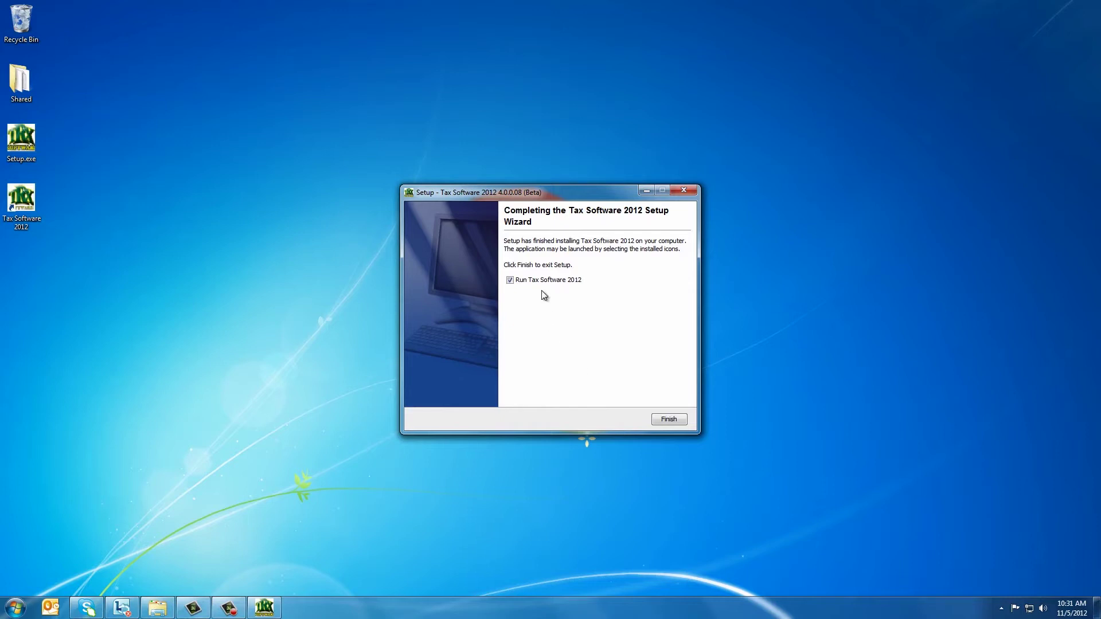
pyautogui.click(668, 421)
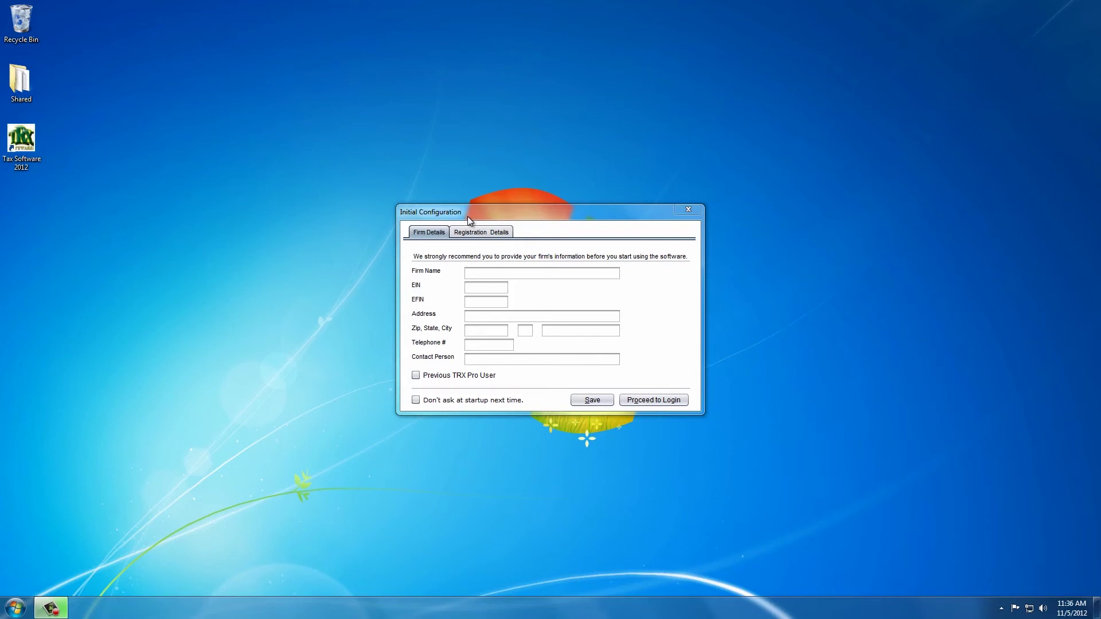
# Mark the firm as a previous TRX Pro user in the initial configuration and close the Proforma import window
pyautogui.click(425, 379)
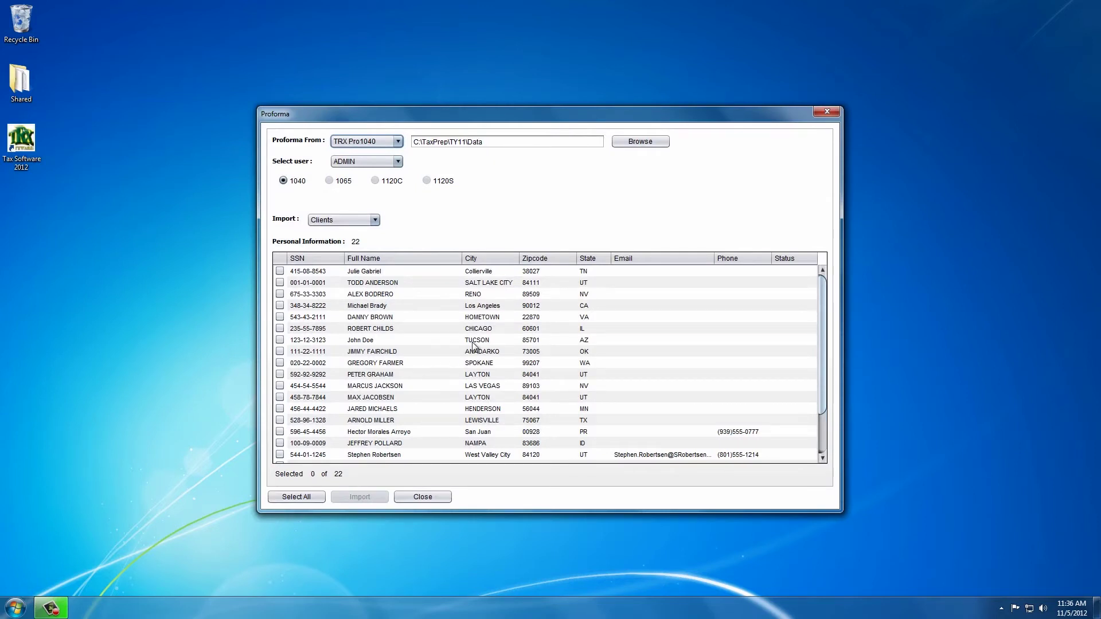
pyautogui.click(828, 112)
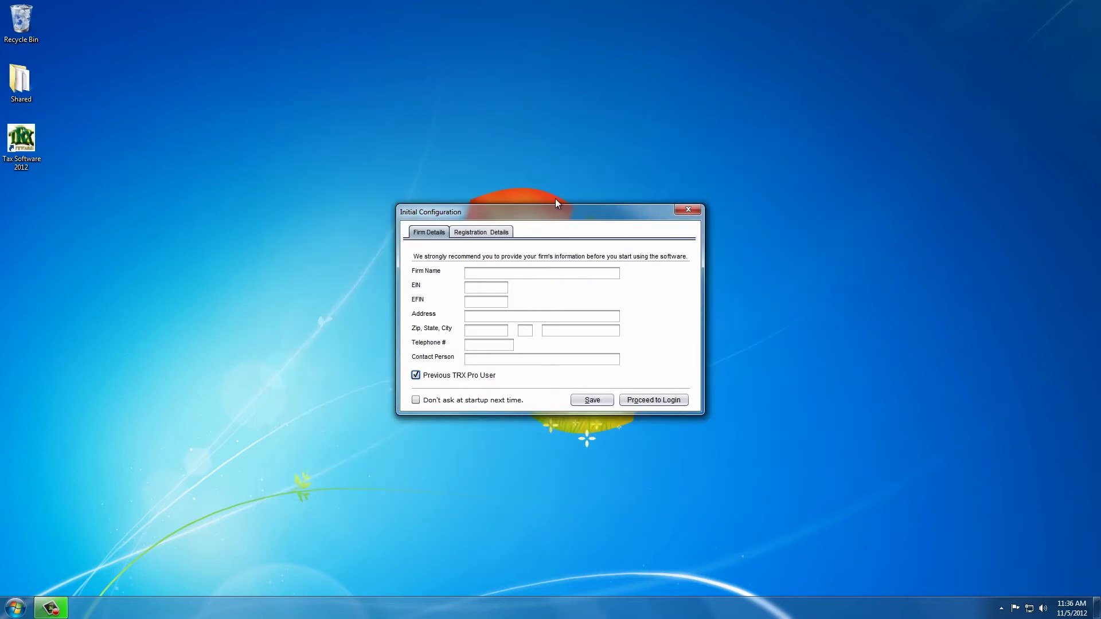
# Verify the product registration with the customer ID and product ID already filled in, and proceed to login
pyautogui.click(488, 232)
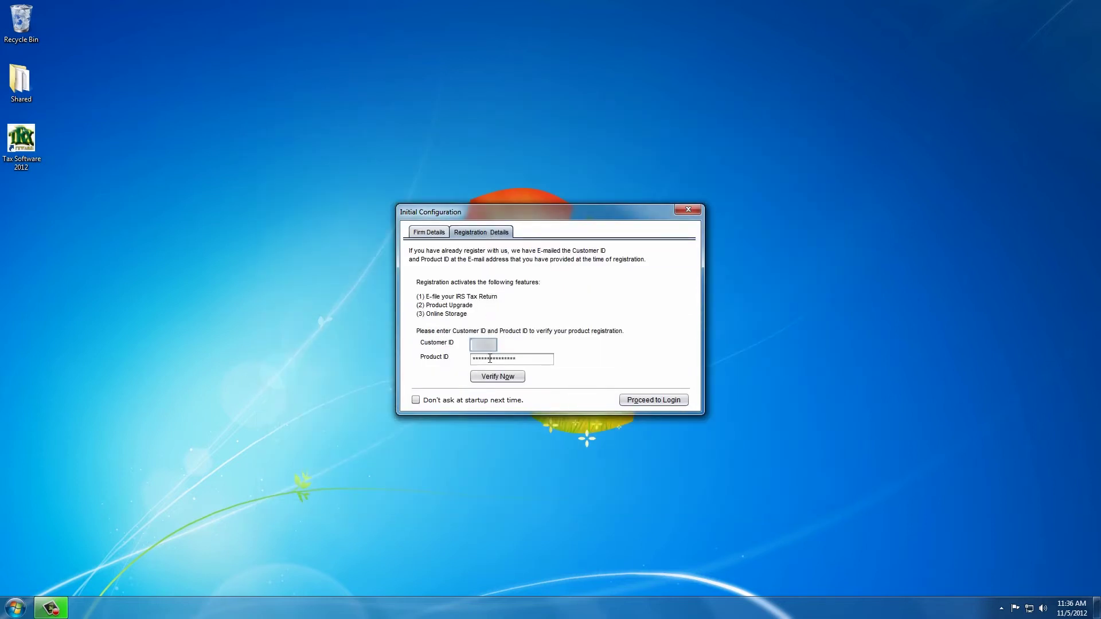
pyautogui.click(492, 378)
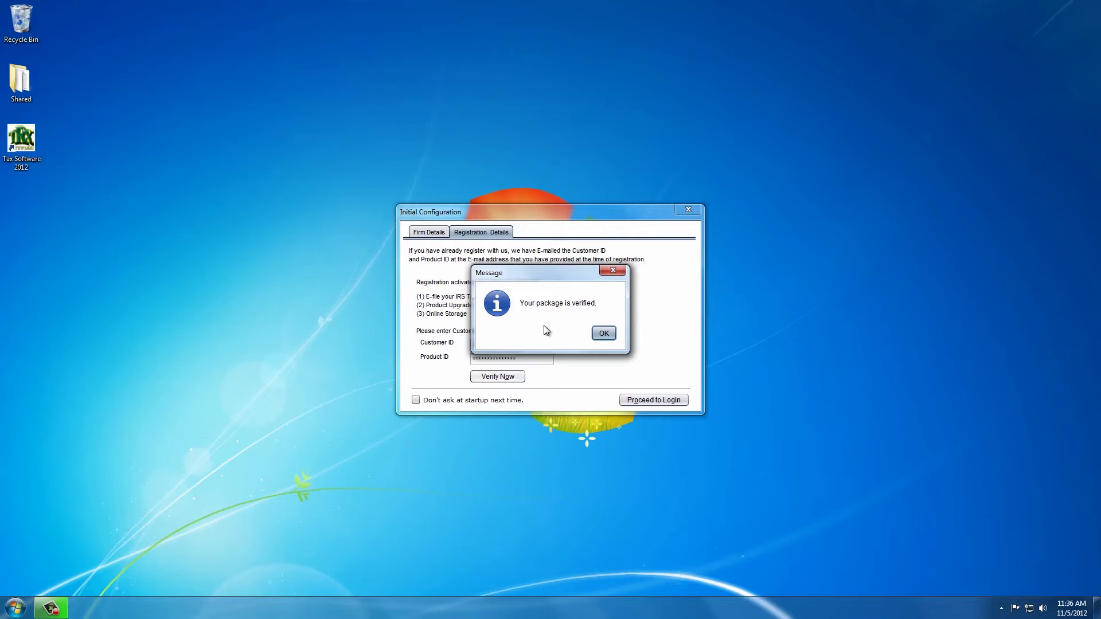
pyautogui.click(602, 333)
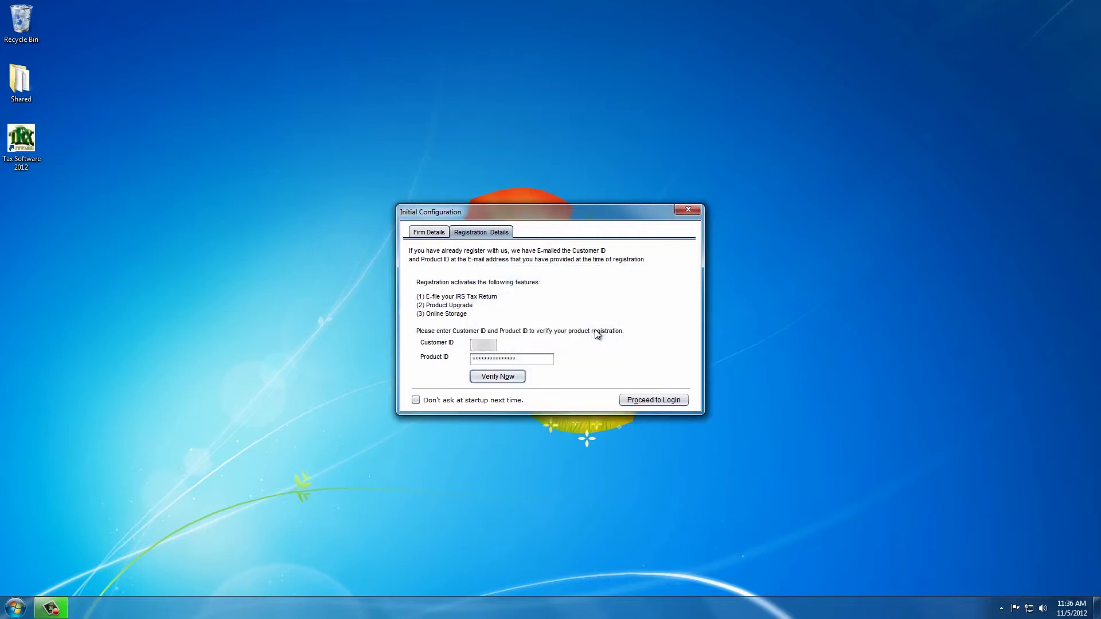
pyautogui.click(646, 401)
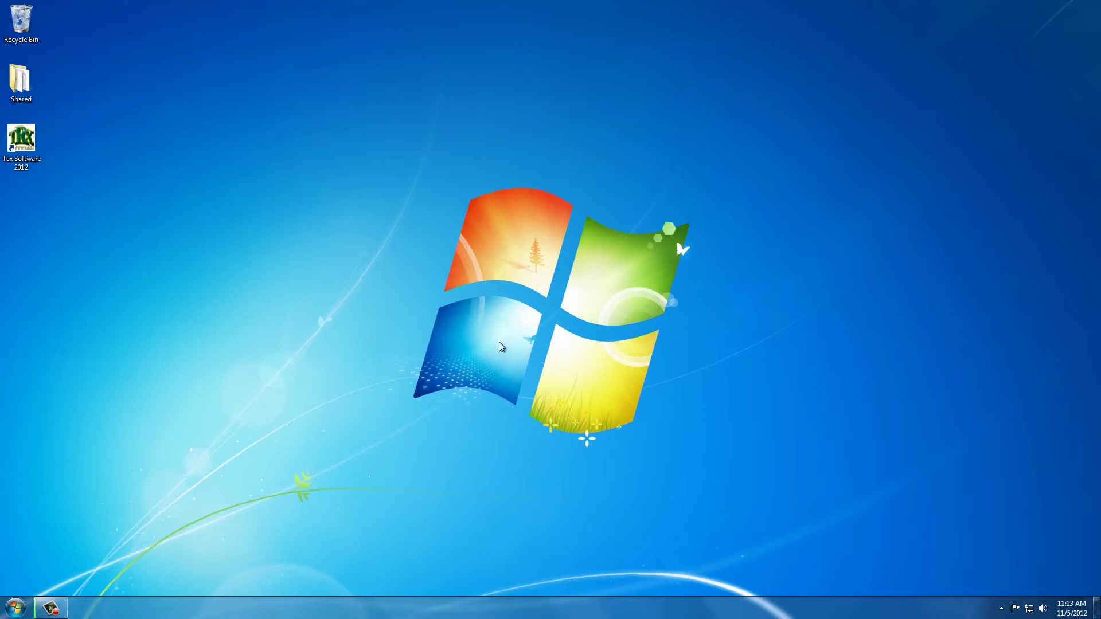
# Launch Tax Software 2012, accept the offered update and download the update file from the web page
pyautogui.click(24, 154)
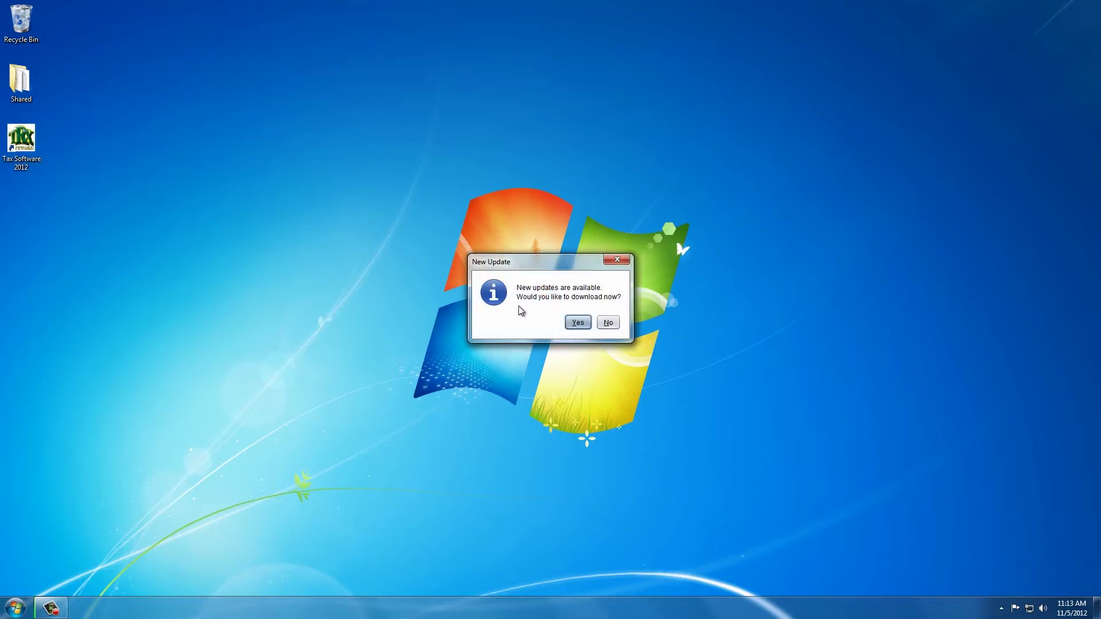
pyautogui.click(572, 326)
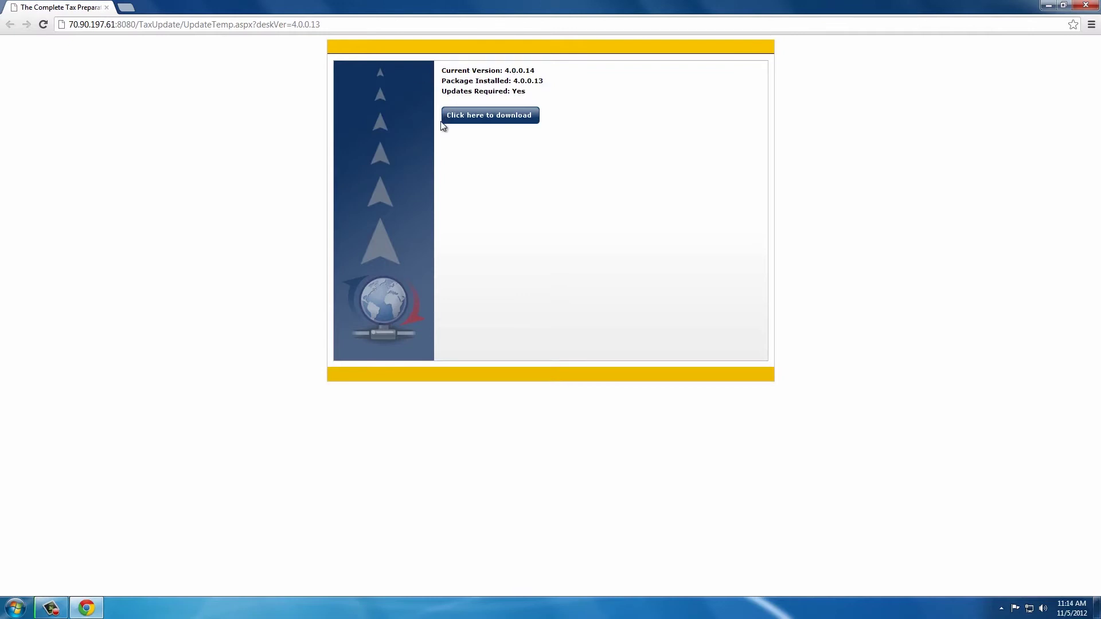
pyautogui.click(474, 122)
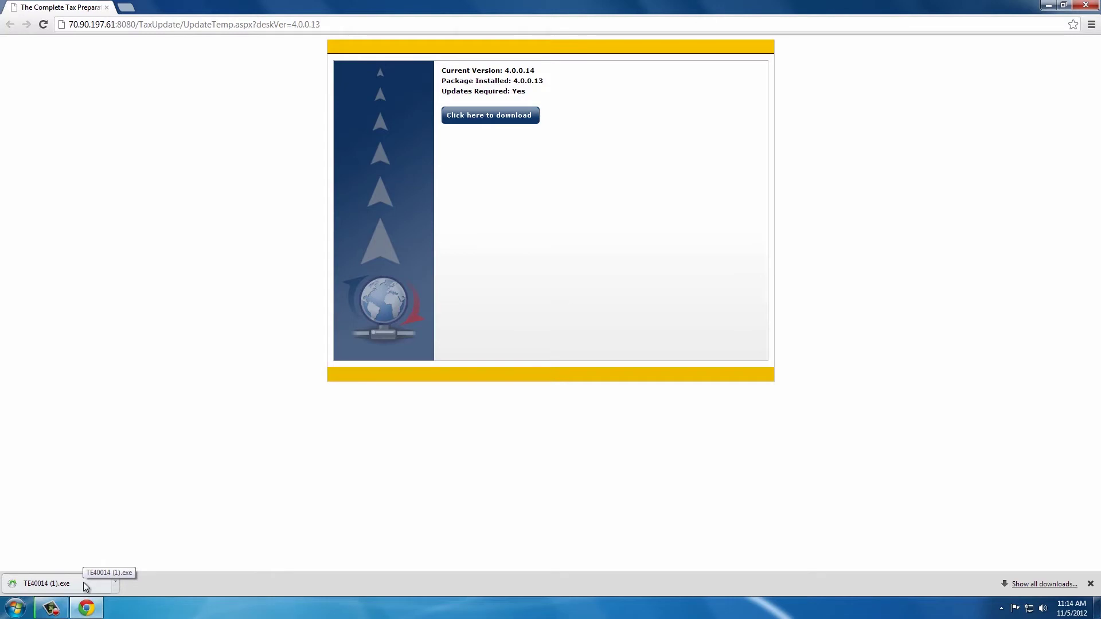
# Run the downloaded TE40014 (1).exe and update the package installed in C:\Program Files (x86)\TaxSoftware2012
pyautogui.click(84, 582)
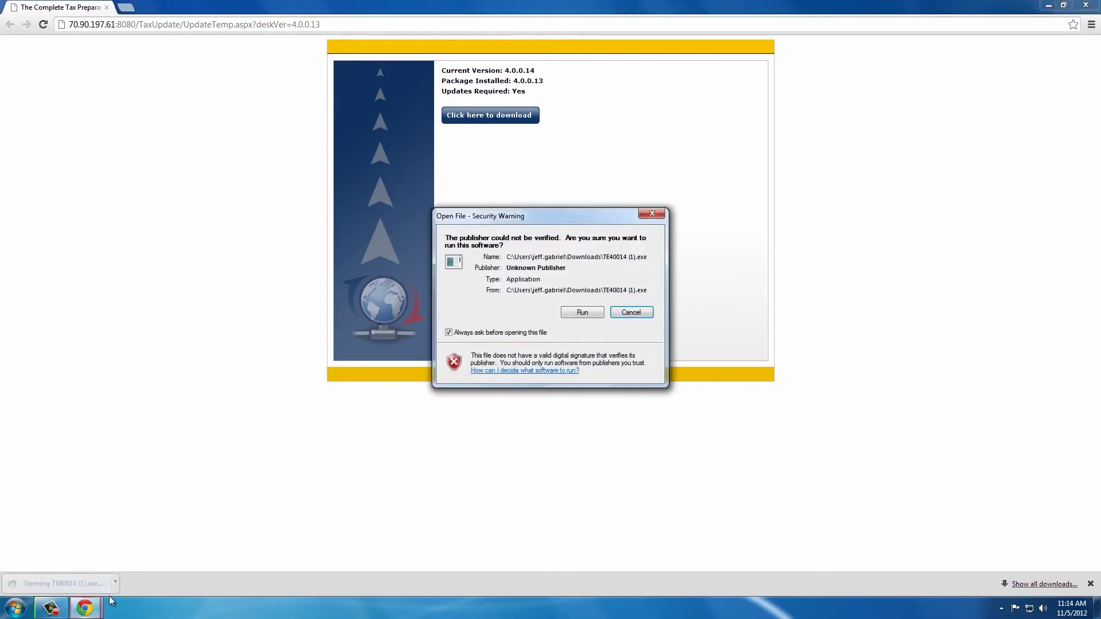
pyautogui.click(582, 313)
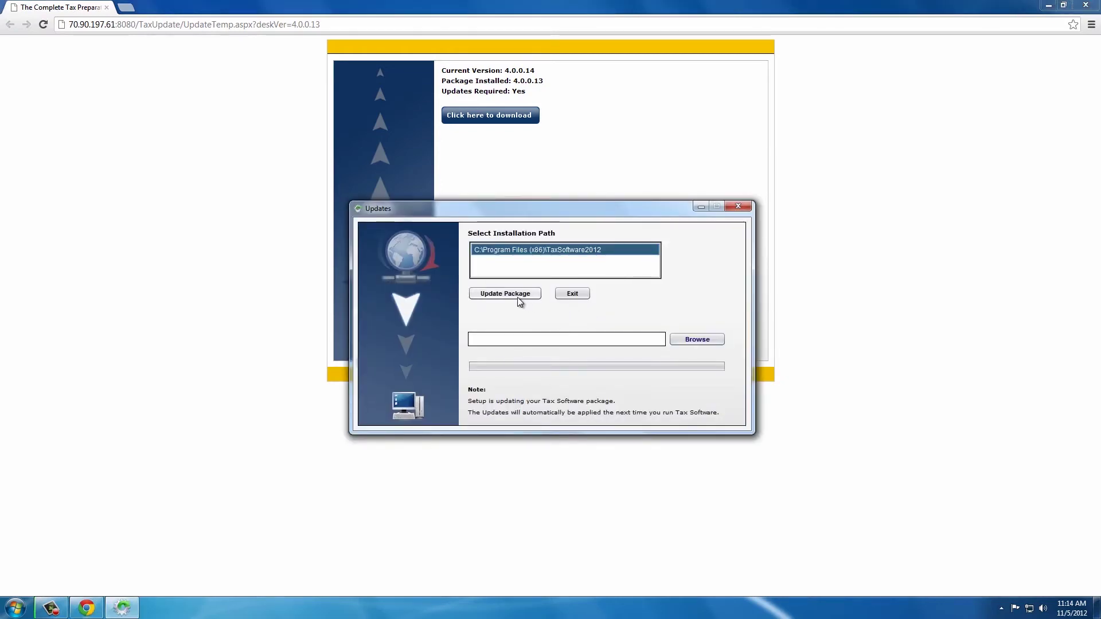
pyautogui.click(517, 297)
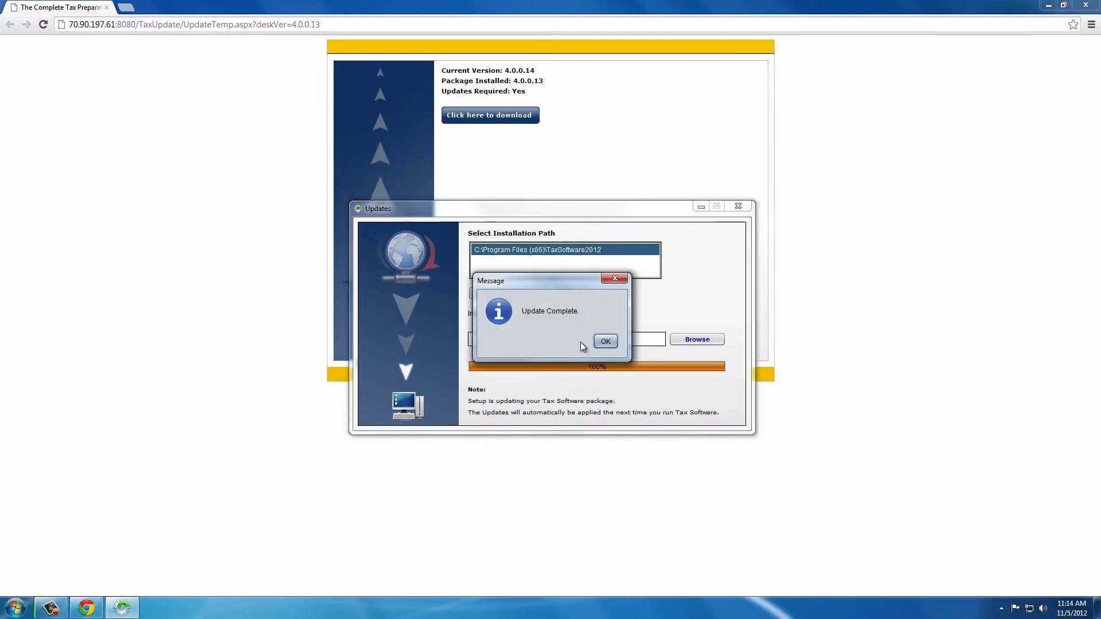
pyautogui.click(610, 341)
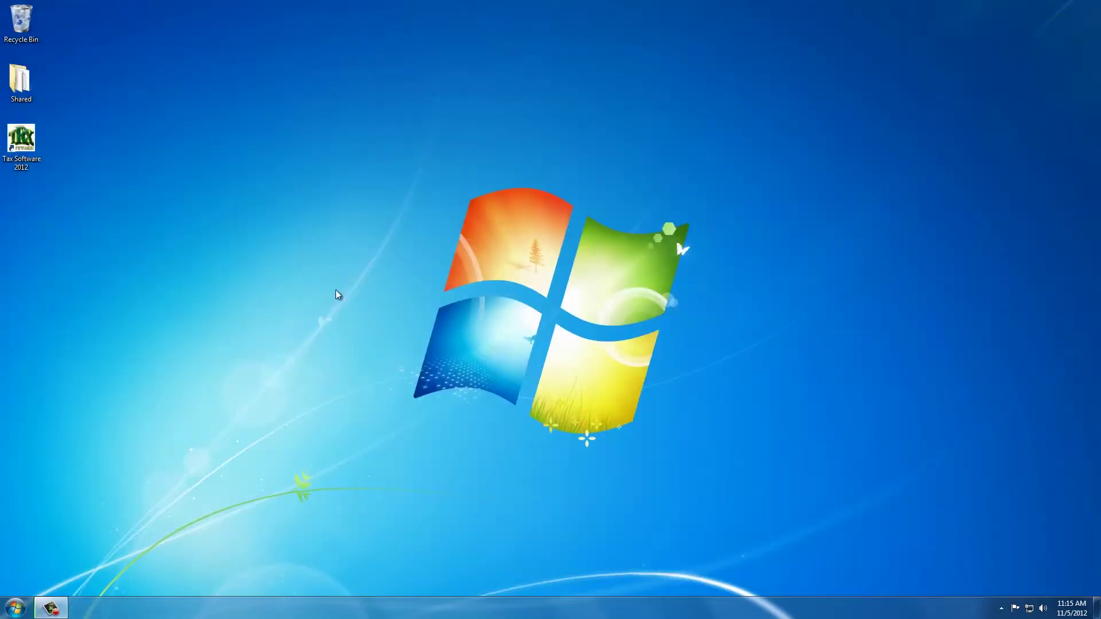
# Relaunch Tax Software 2012, log in as ADMIN and confirm the system date
pyautogui.click(36, 148)
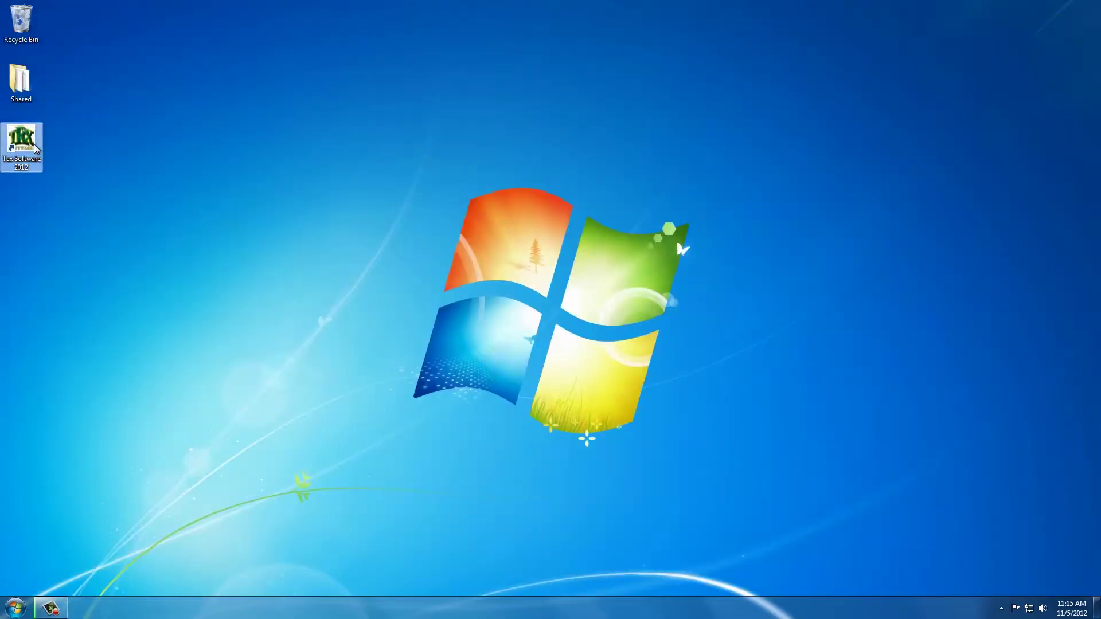
pyautogui.doubleClick(35, 148)
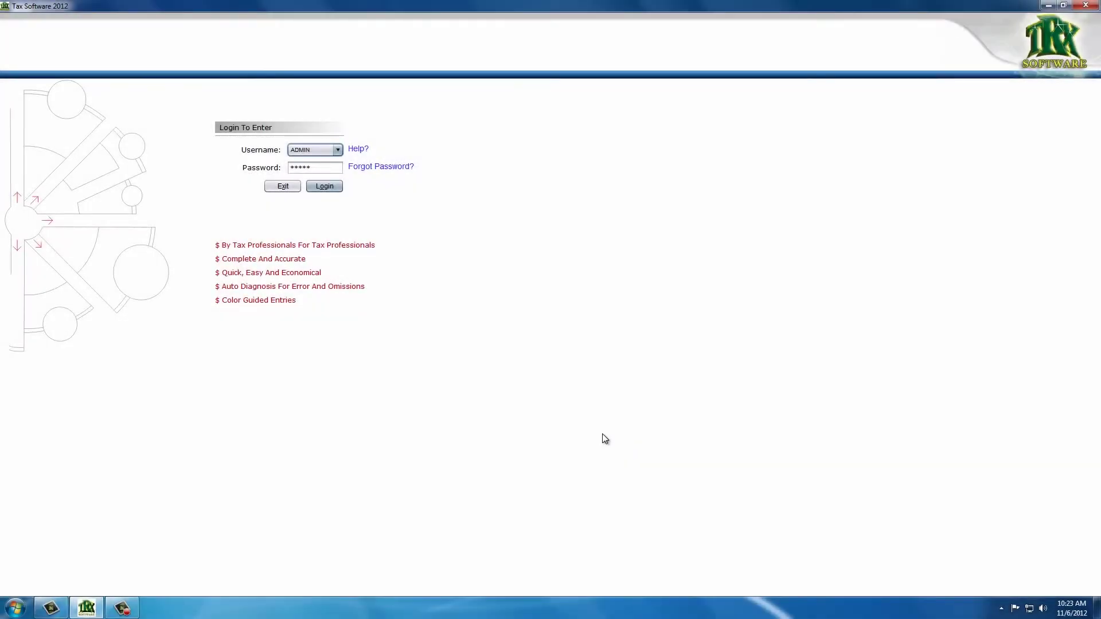
pyautogui.click(331, 190)
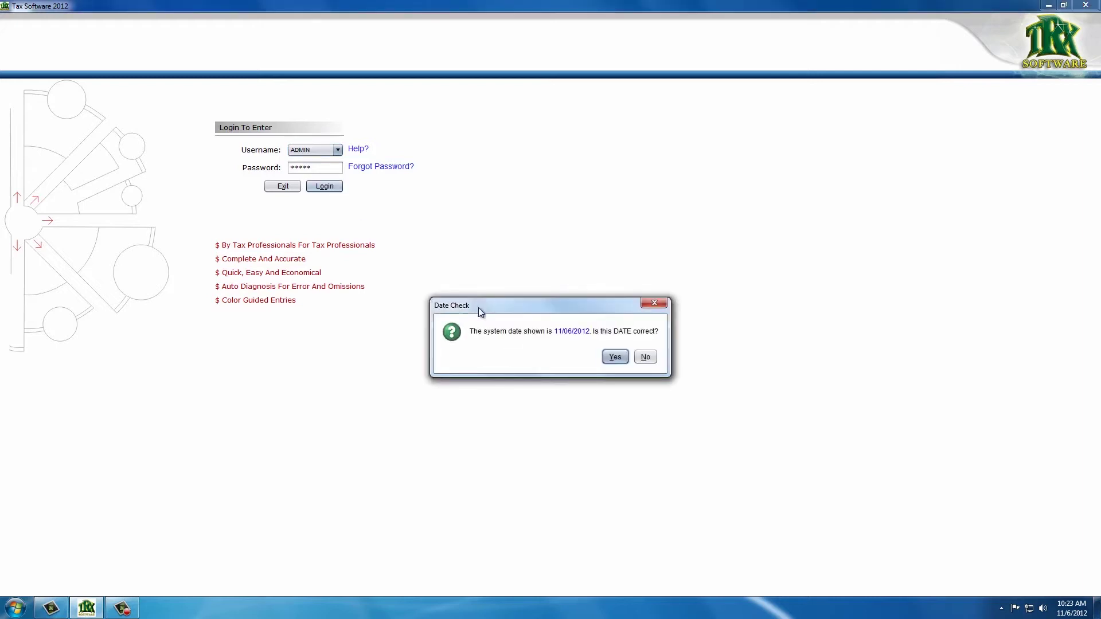
pyautogui.click(614, 357)
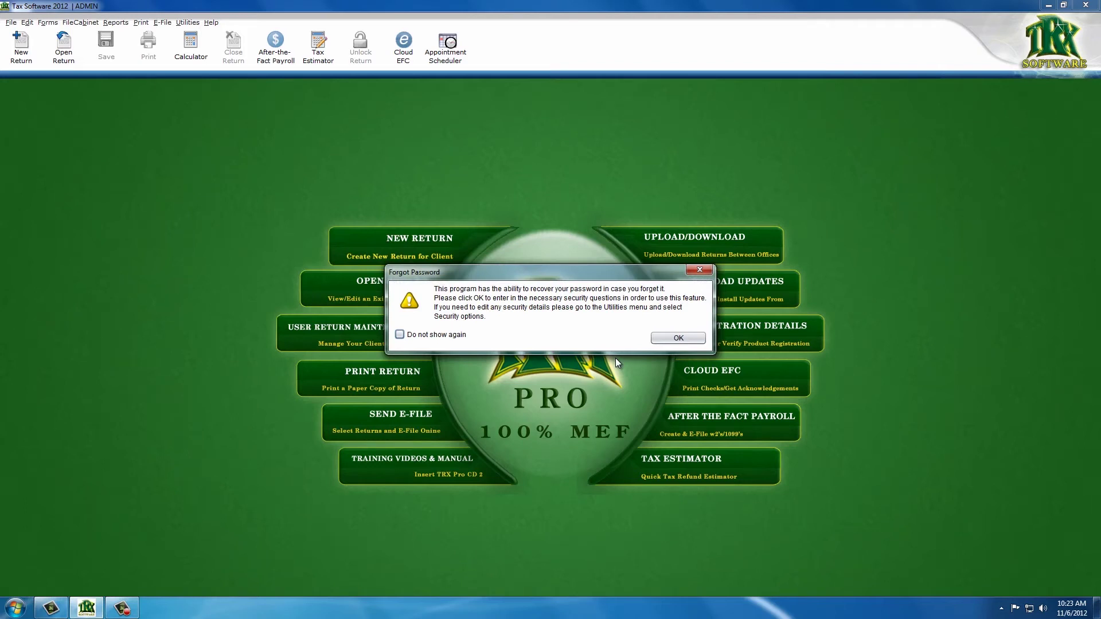
# Dismiss the password-recovery notice and cancel the ADMIN user's security question form without filling it in
pyautogui.click(671, 338)
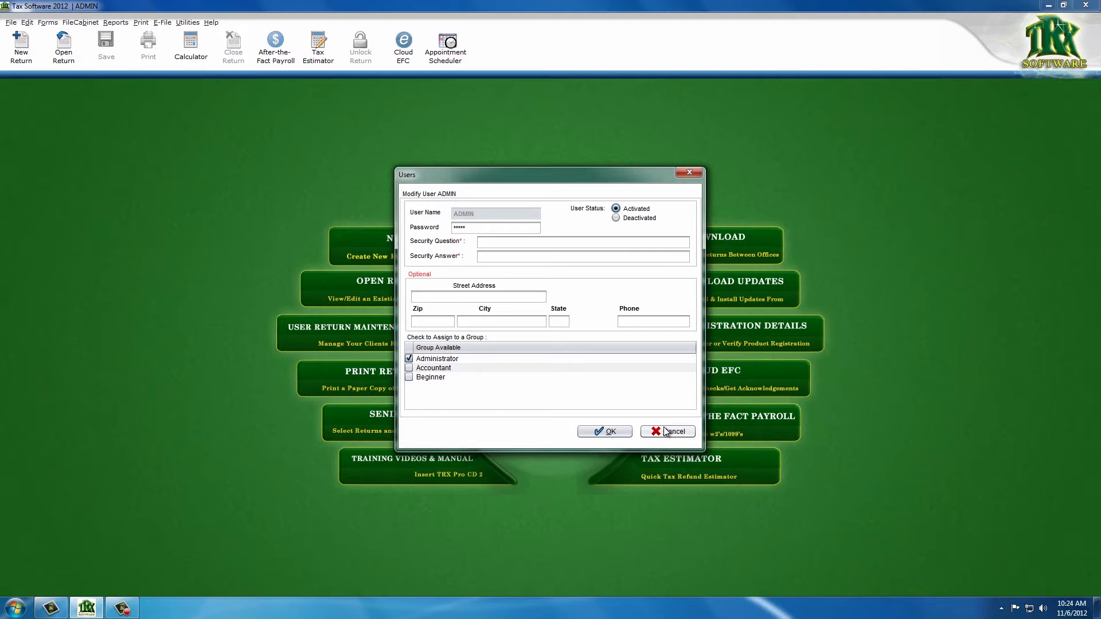
pyautogui.click(608, 434)
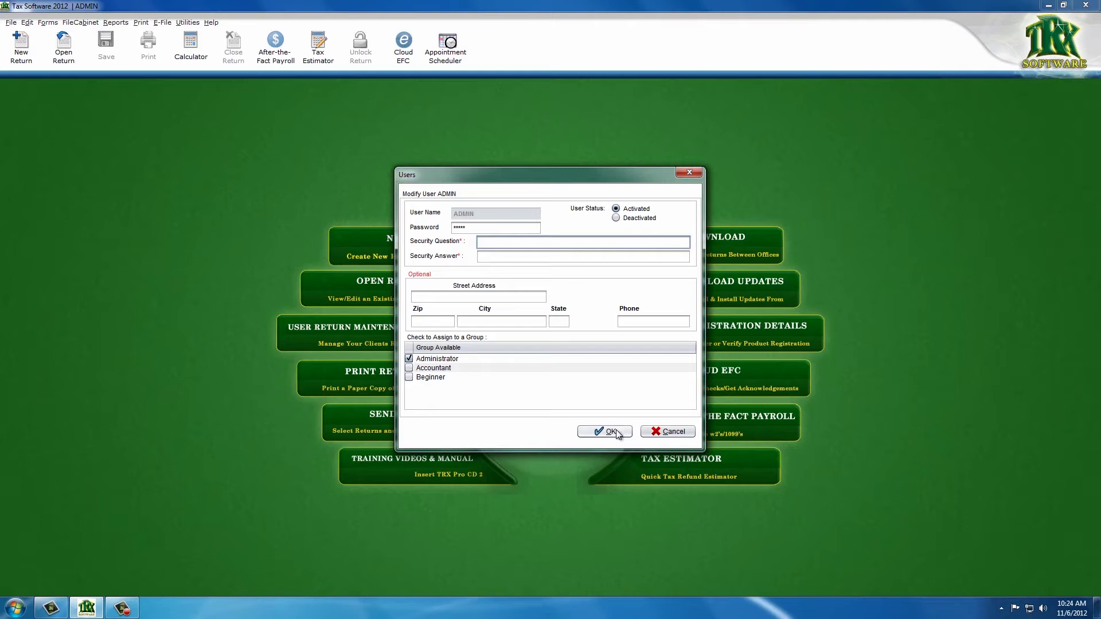
pyautogui.click(657, 432)
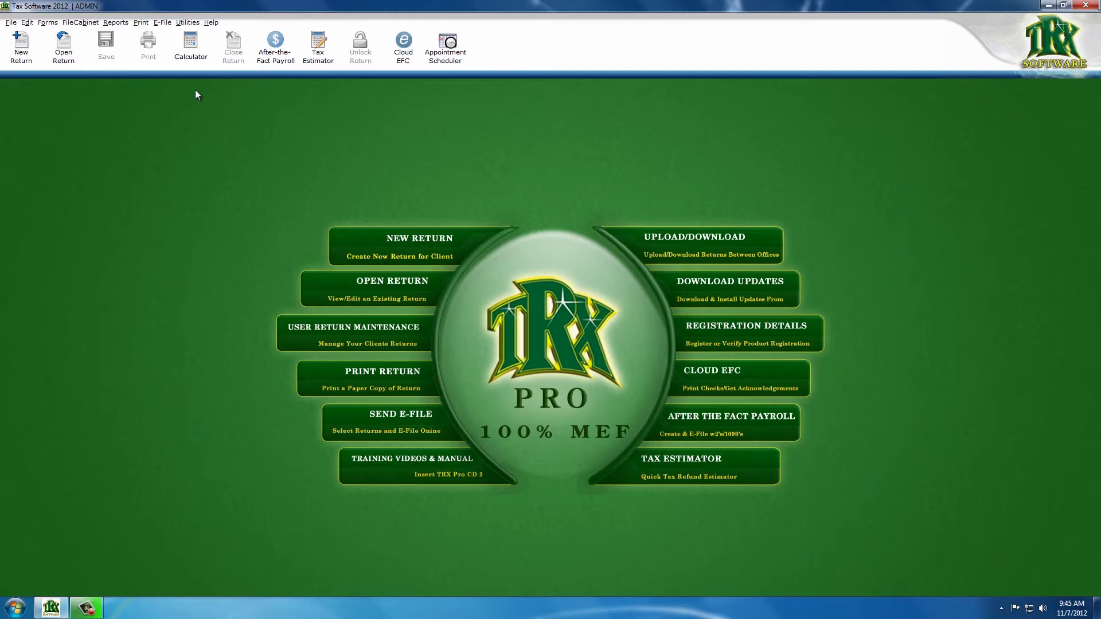
# Open Security Setup and display the permissions of the Beginner group
pyautogui.click(188, 22)
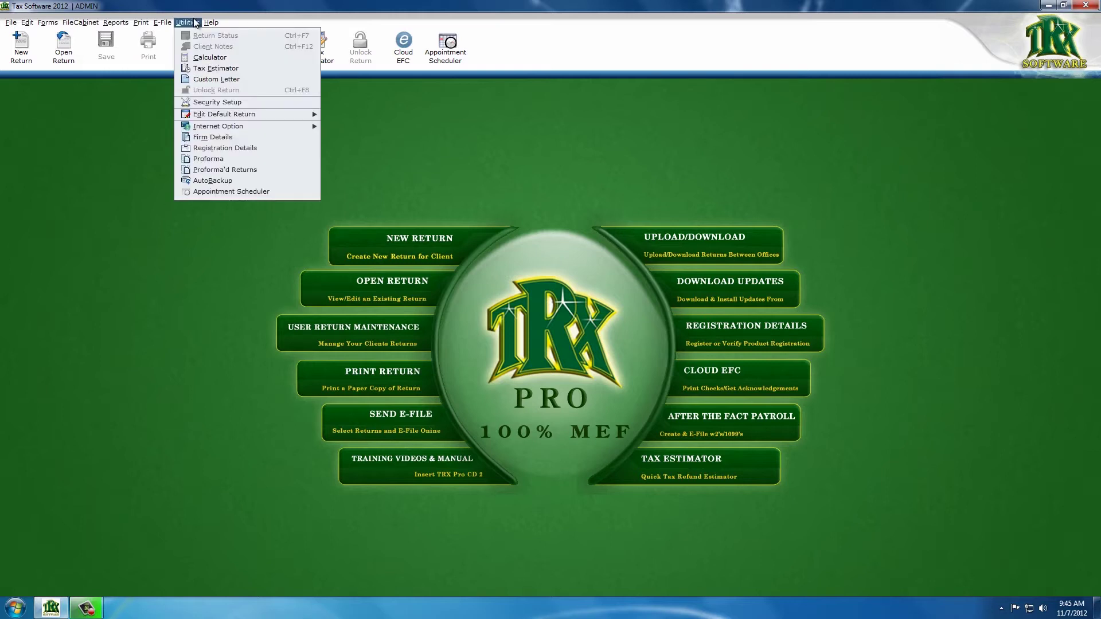
pyautogui.click(225, 103)
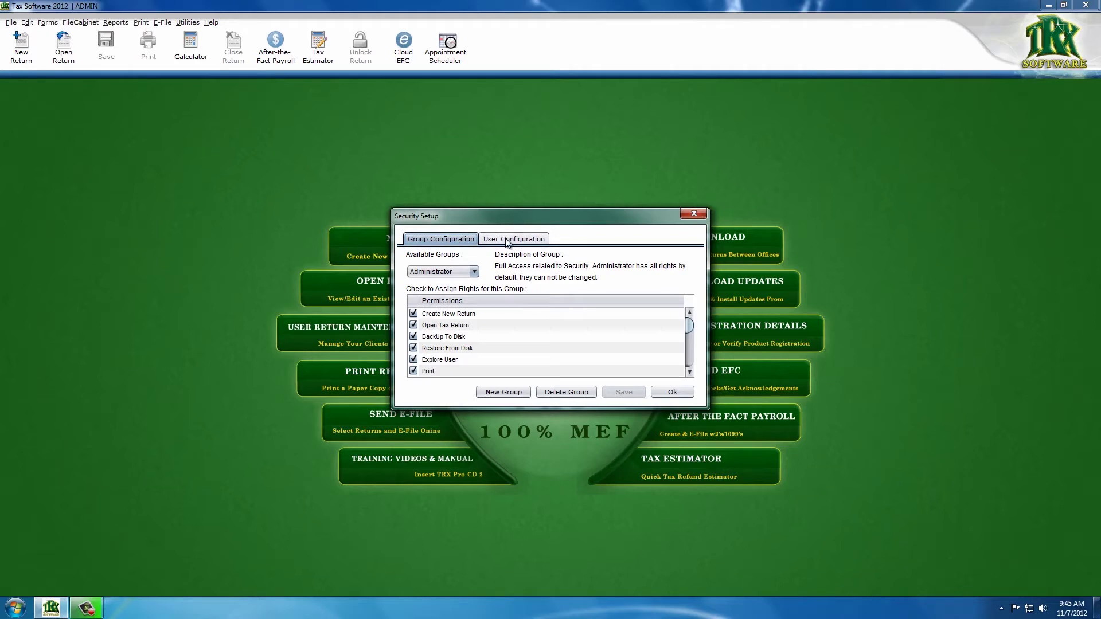
pyautogui.click(475, 273)
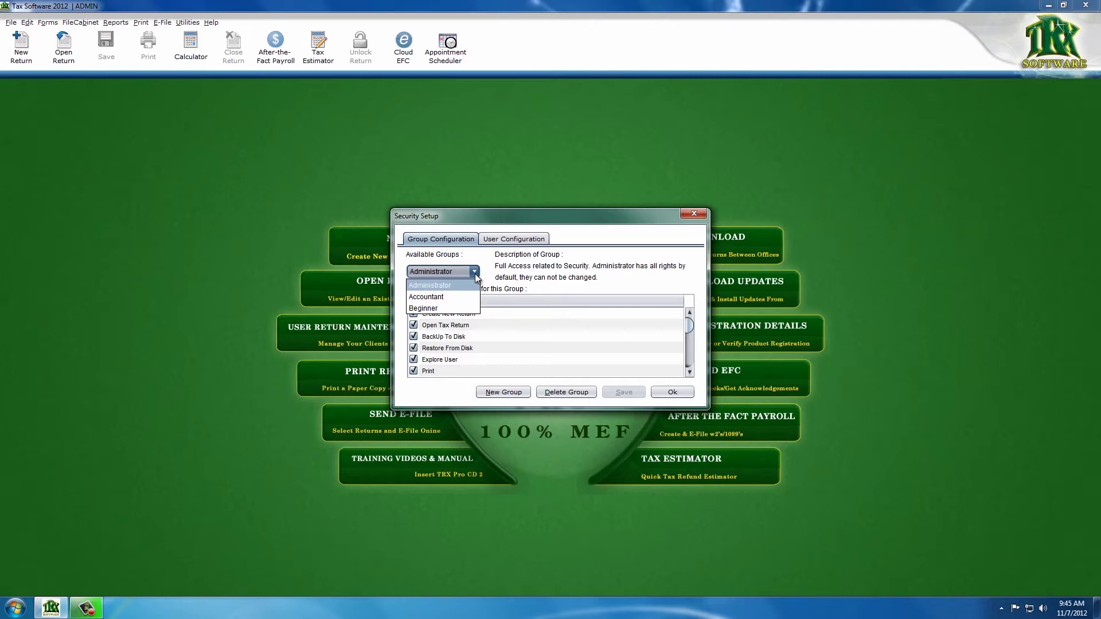
pyautogui.click(440, 309)
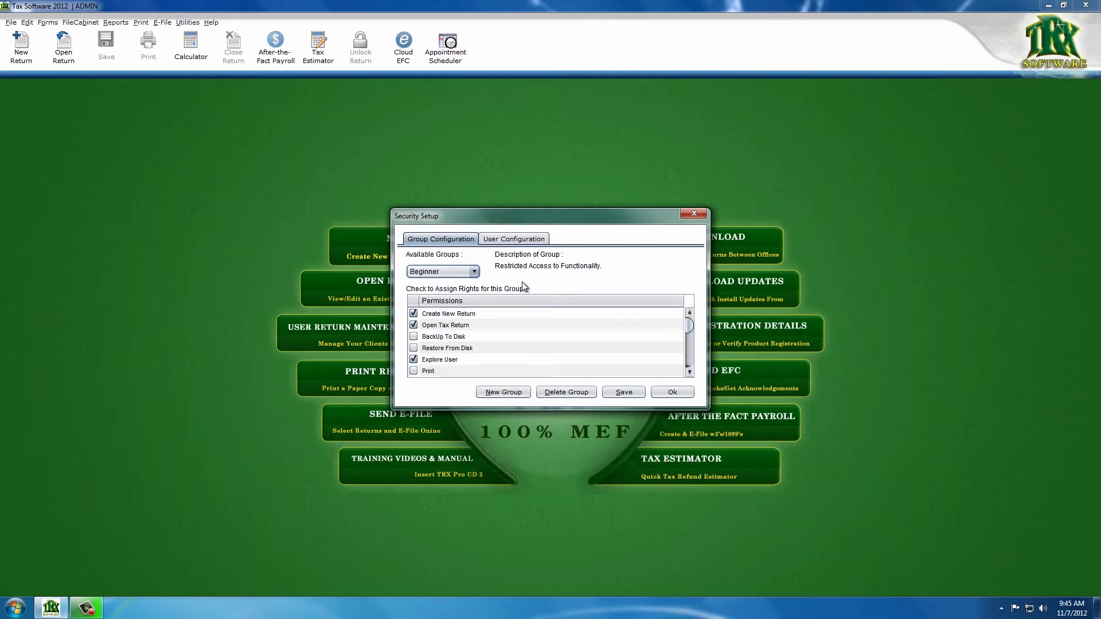
# Try granting the Beginner group the Restore From Disk and BackUp To Disk permissions, and clear both again
pyautogui.click(414, 348)
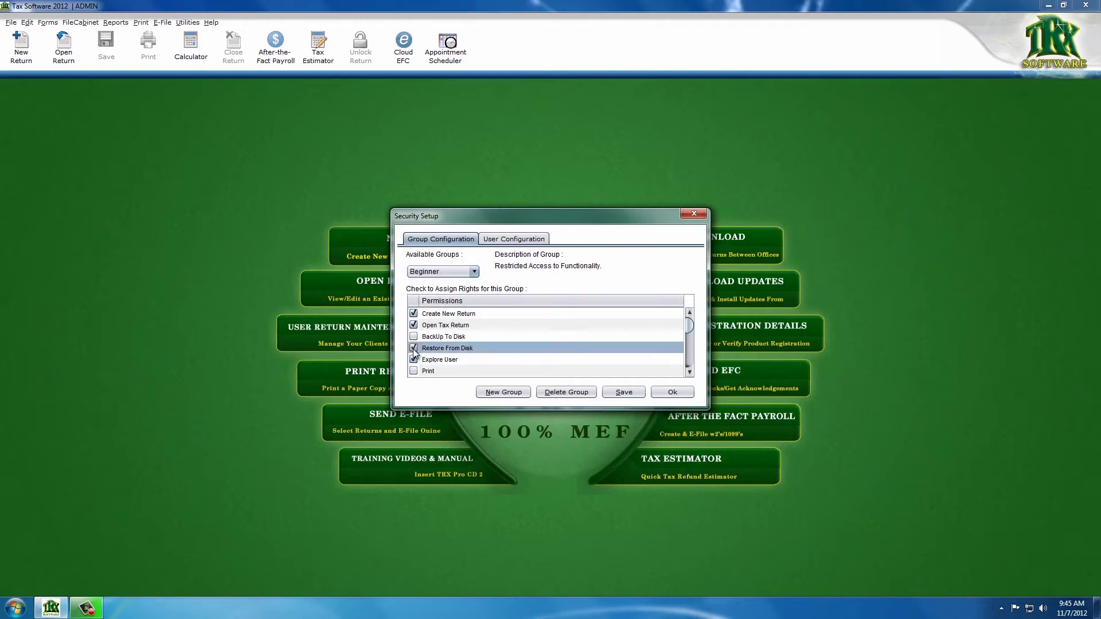
pyautogui.click(413, 348)
pyautogui.click(413, 336)
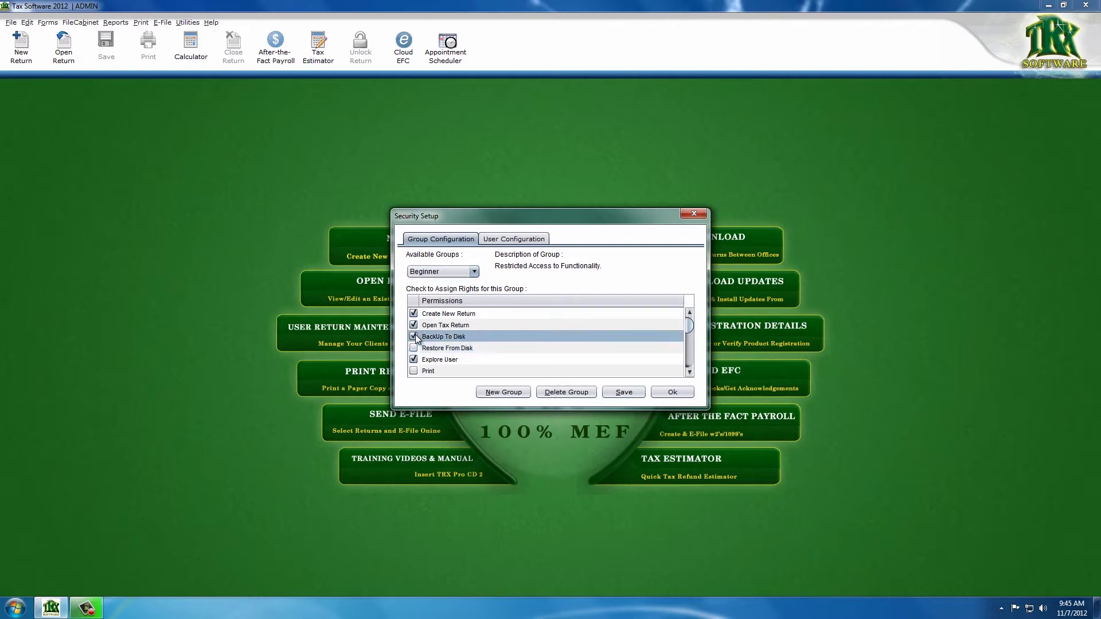
pyautogui.click(413, 337)
pyautogui.scroll(-5, 498, 337)
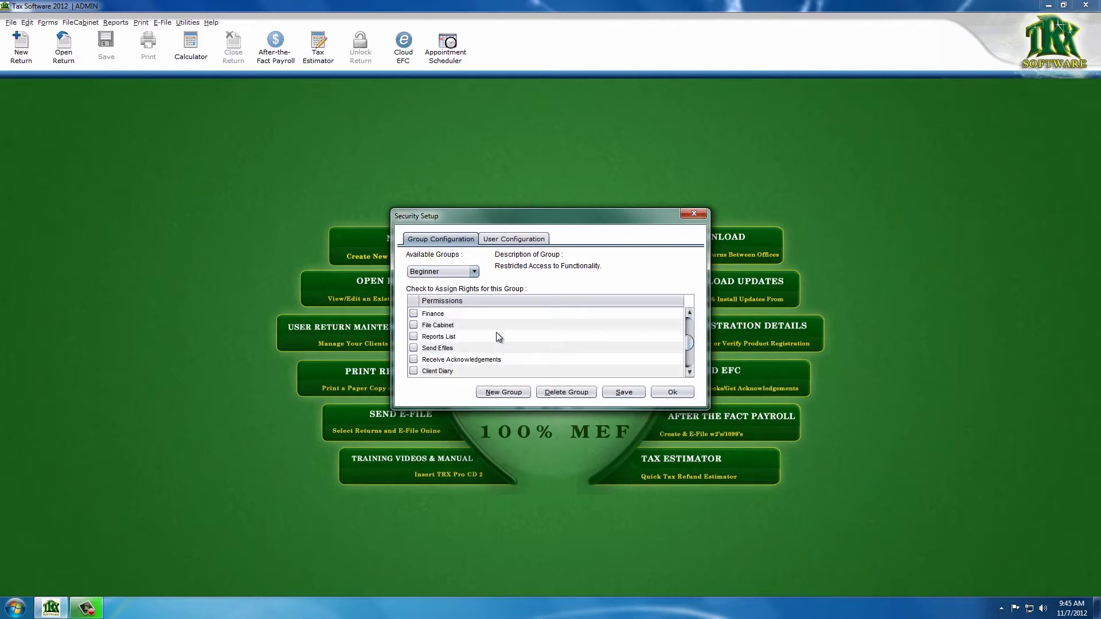
# Grant the Beginner group the Print permission and save the group's rights
pyautogui.scroll(5, 496, 332)
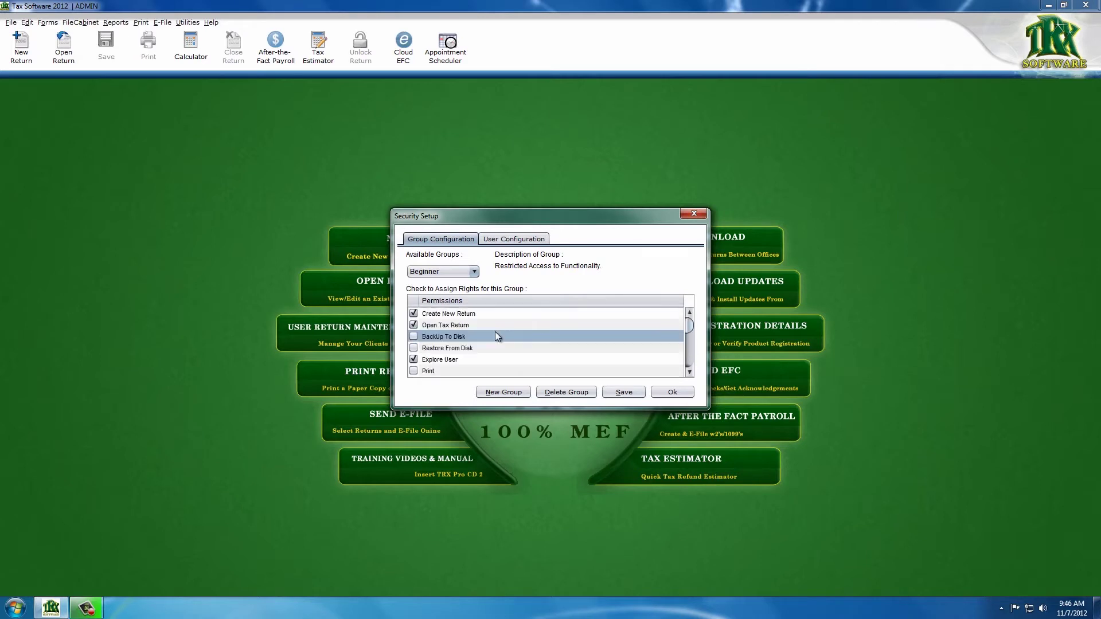
pyautogui.click(413, 370)
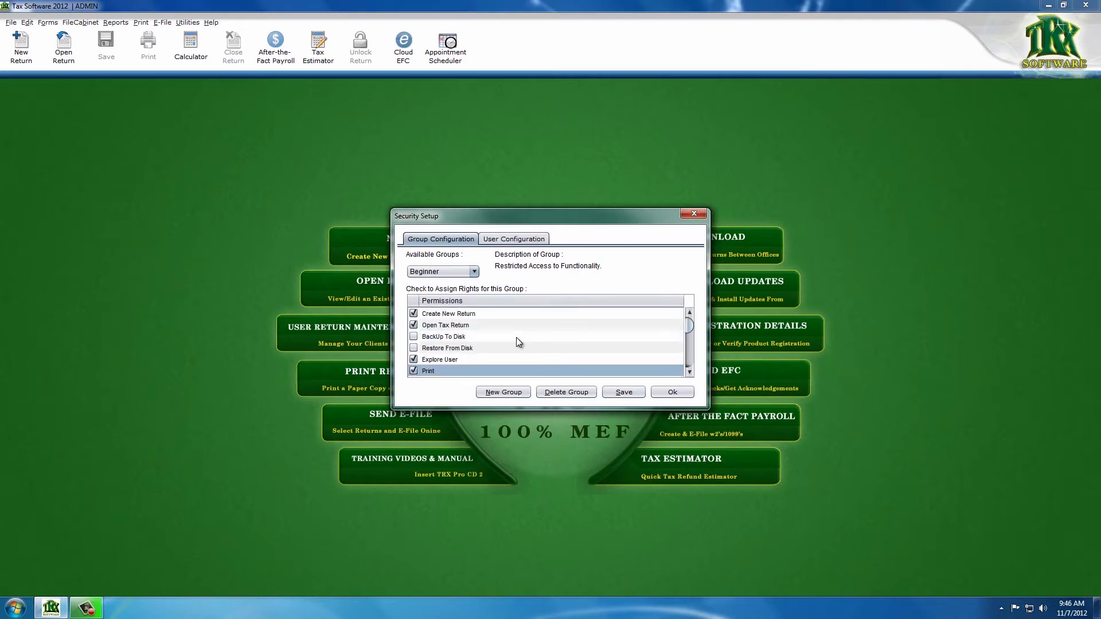
pyautogui.click(624, 393)
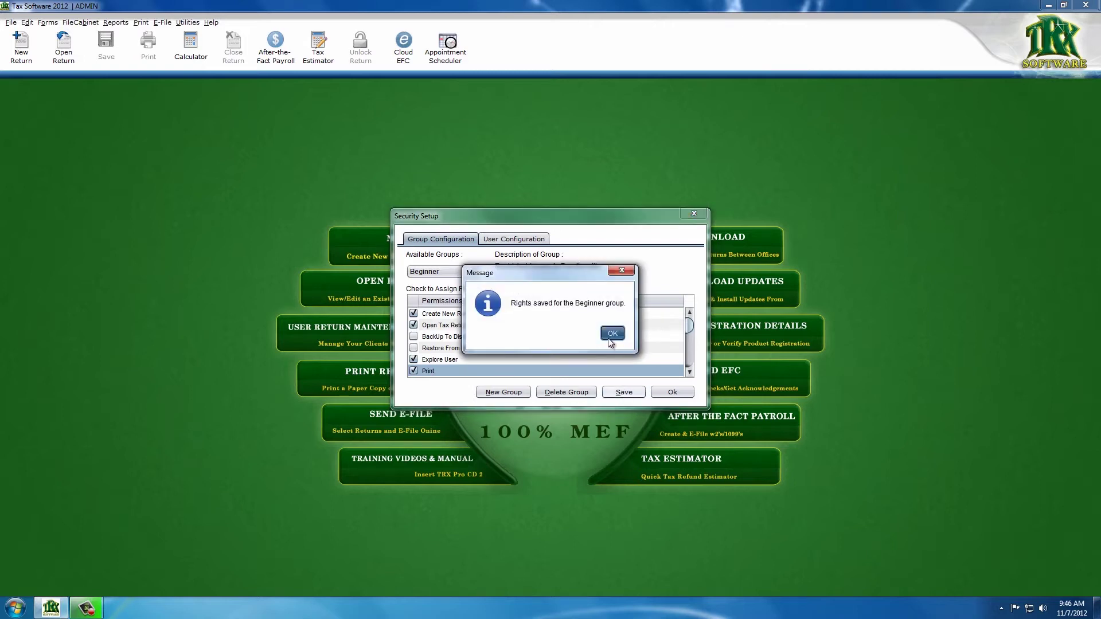
pyautogui.click(611, 335)
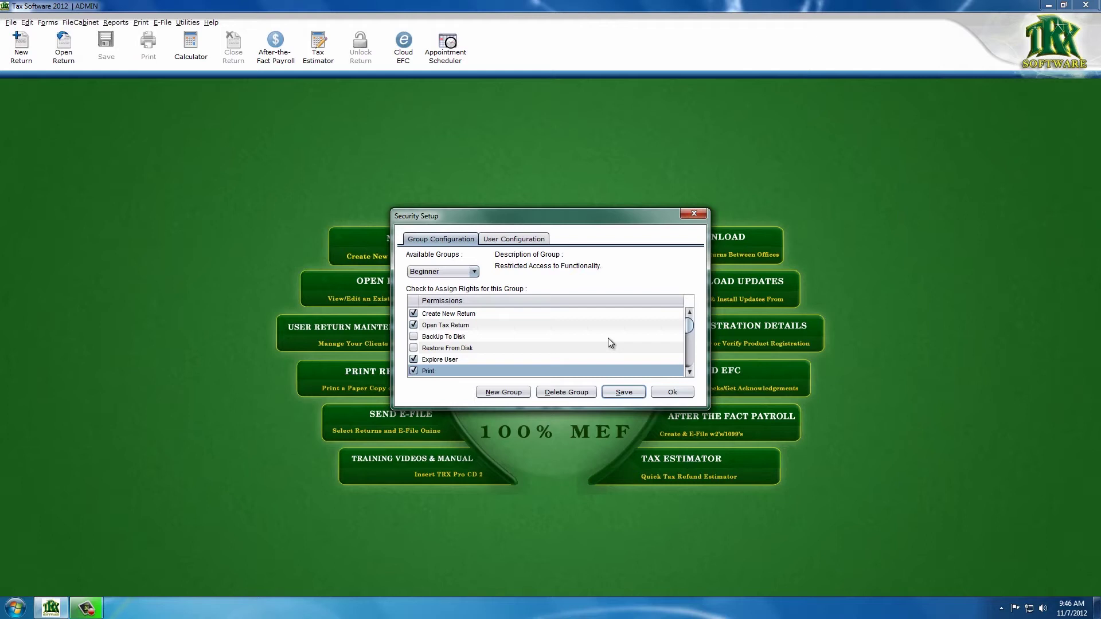
# Start a new user and enter the user name, password, security question "favorite food" and security answer
pyautogui.click(520, 240)
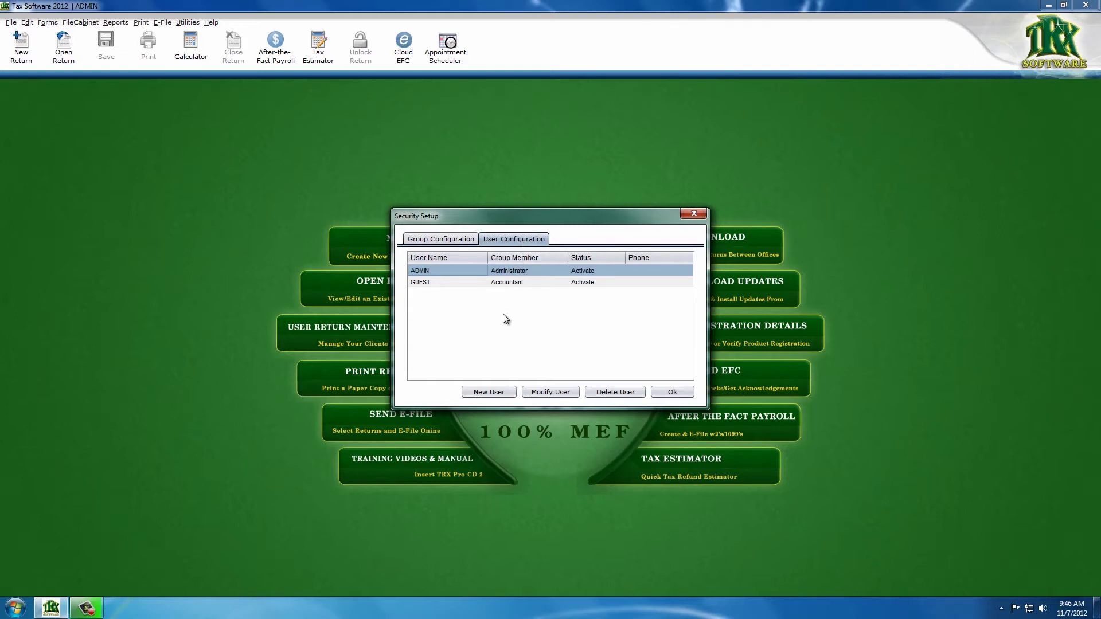
pyautogui.click(489, 392)
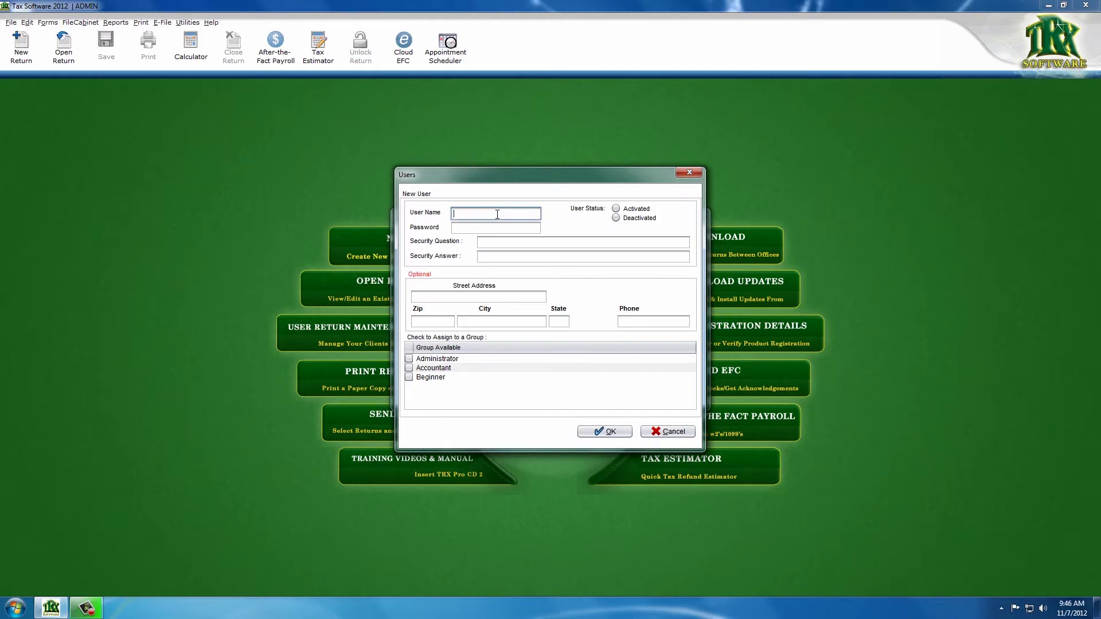
pyautogui.write('sam')
pyautogui.press('Tab')
pyautogui.write('********')
pyautogui.press('Tab')
pyautogui.write('favorite food')
pyautogui.press('Tab')
pyautogui.write('*****')
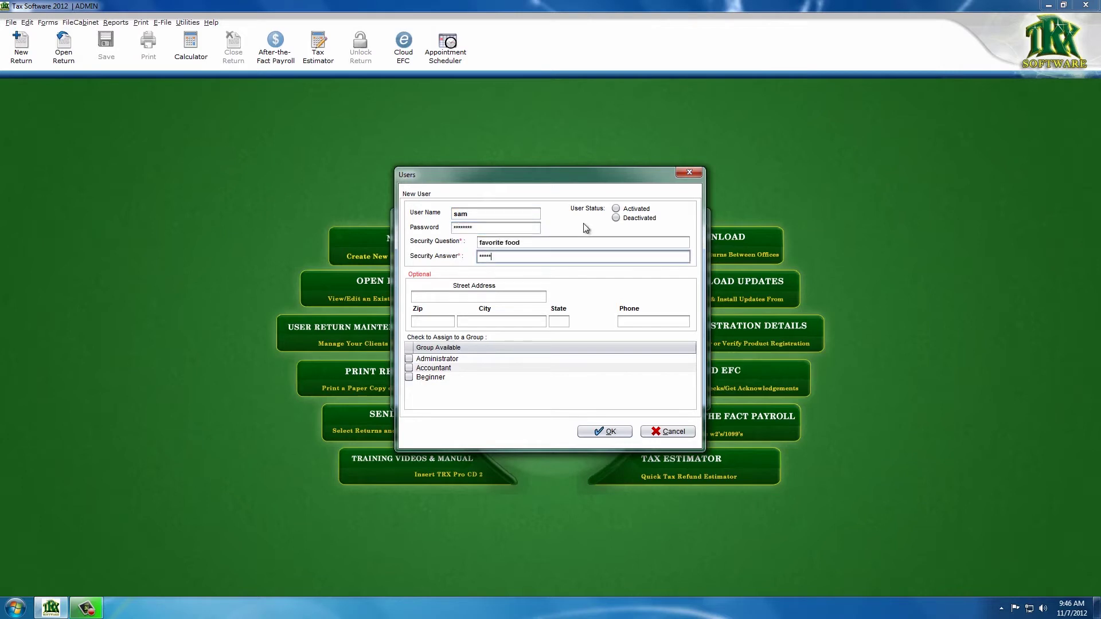
# Set the new user's status to Activated, assign the Accountant group and save the user
pyautogui.click(615, 208)
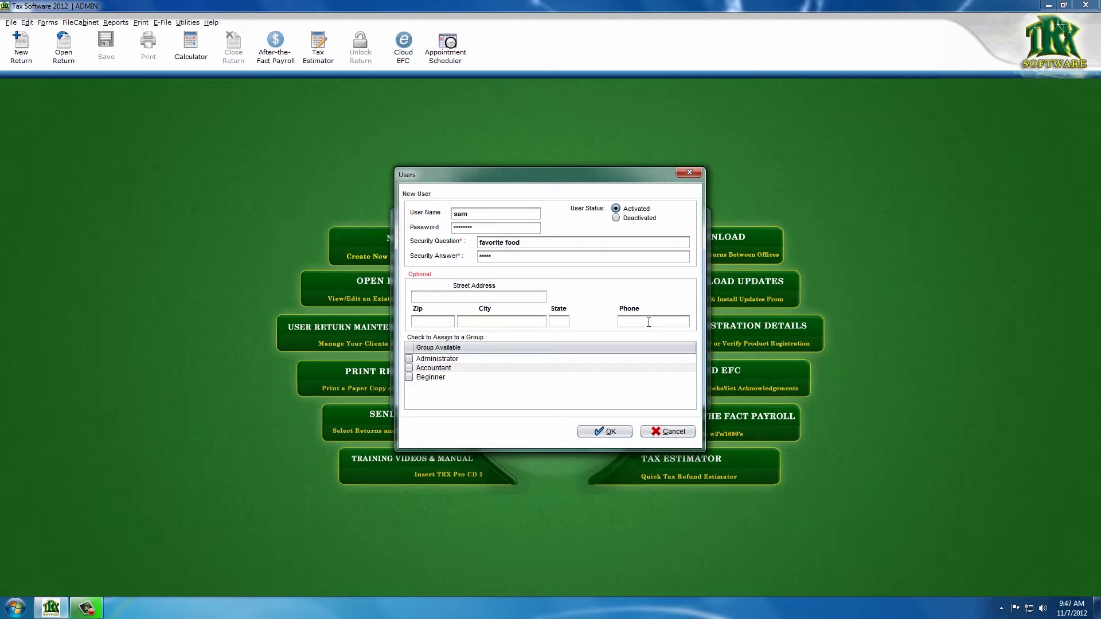
pyautogui.click(409, 368)
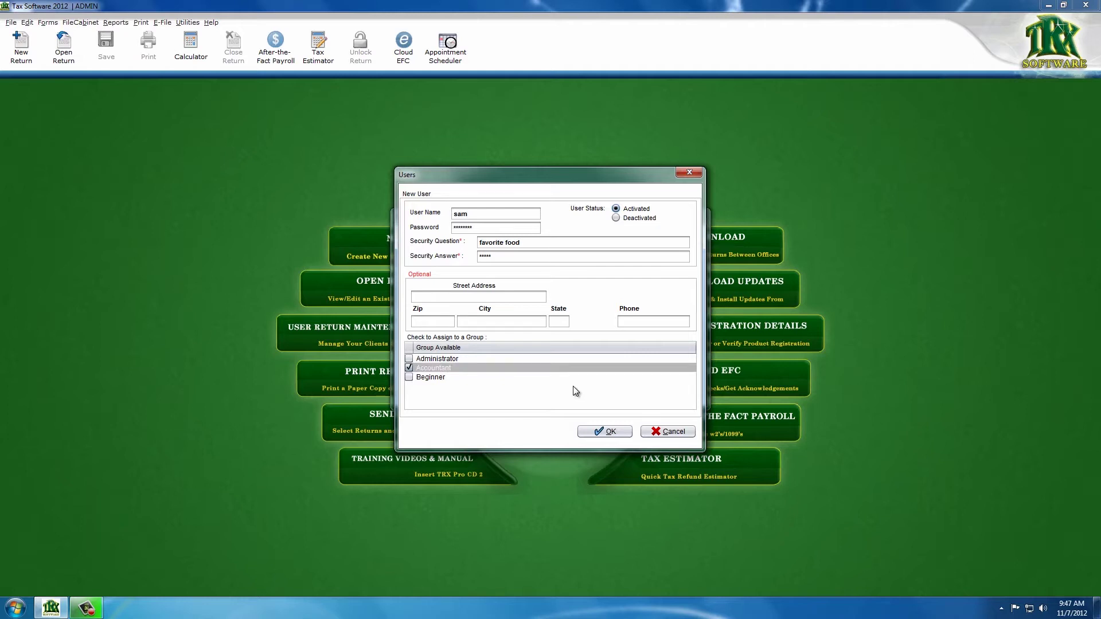
pyautogui.click(604, 431)
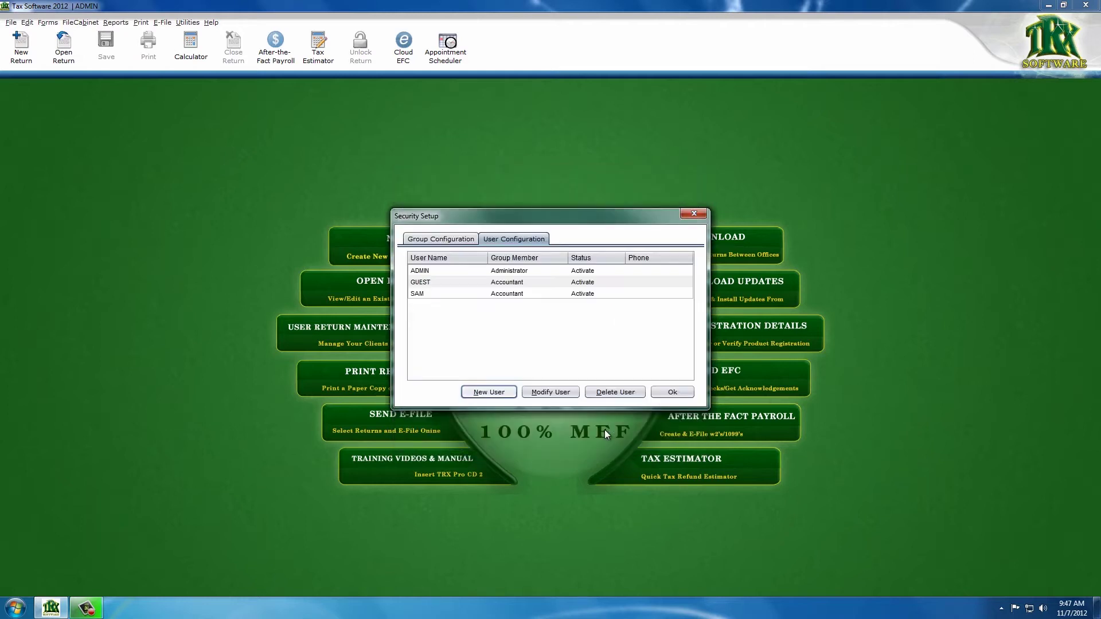
# Open the new Accountant user's record for modification, review its details and confirm it without edits
pyautogui.click(517, 292)
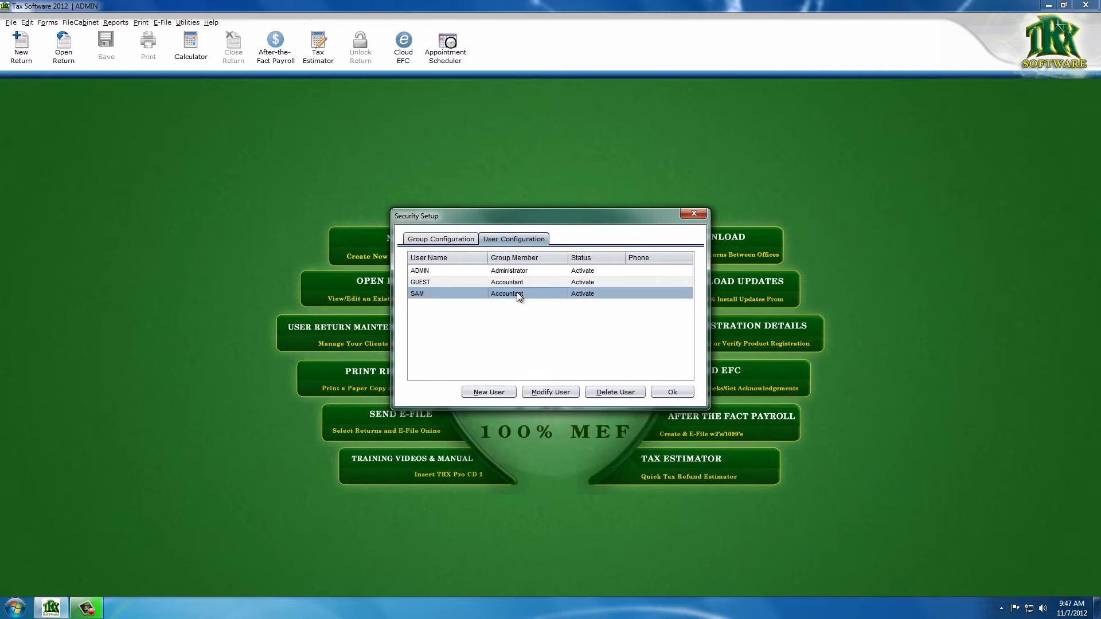
pyautogui.click(549, 392)
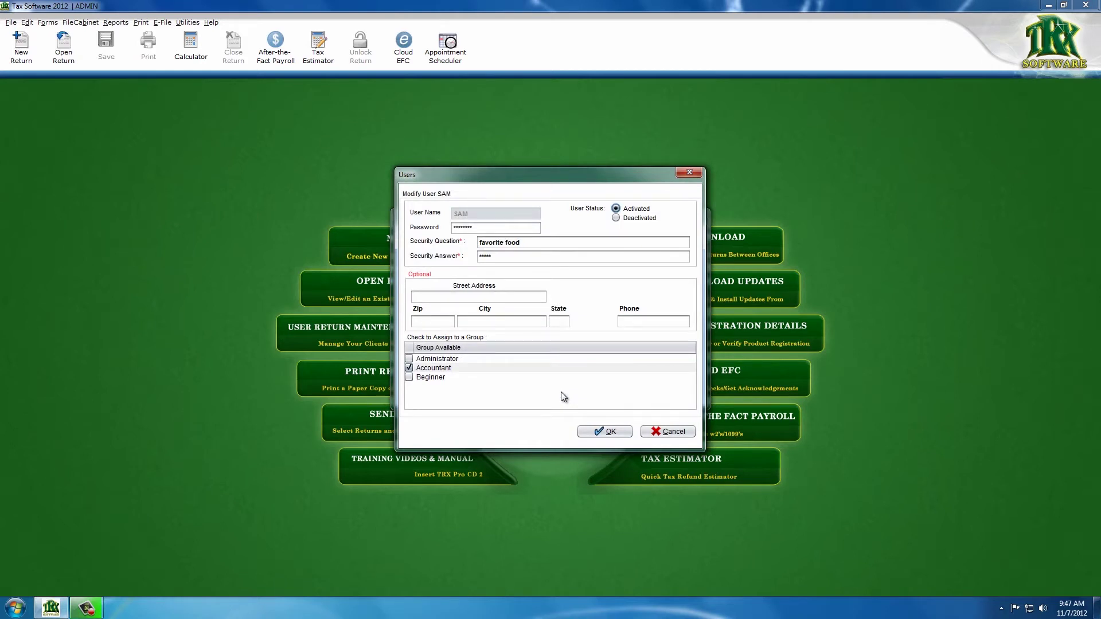
pyautogui.click(620, 432)
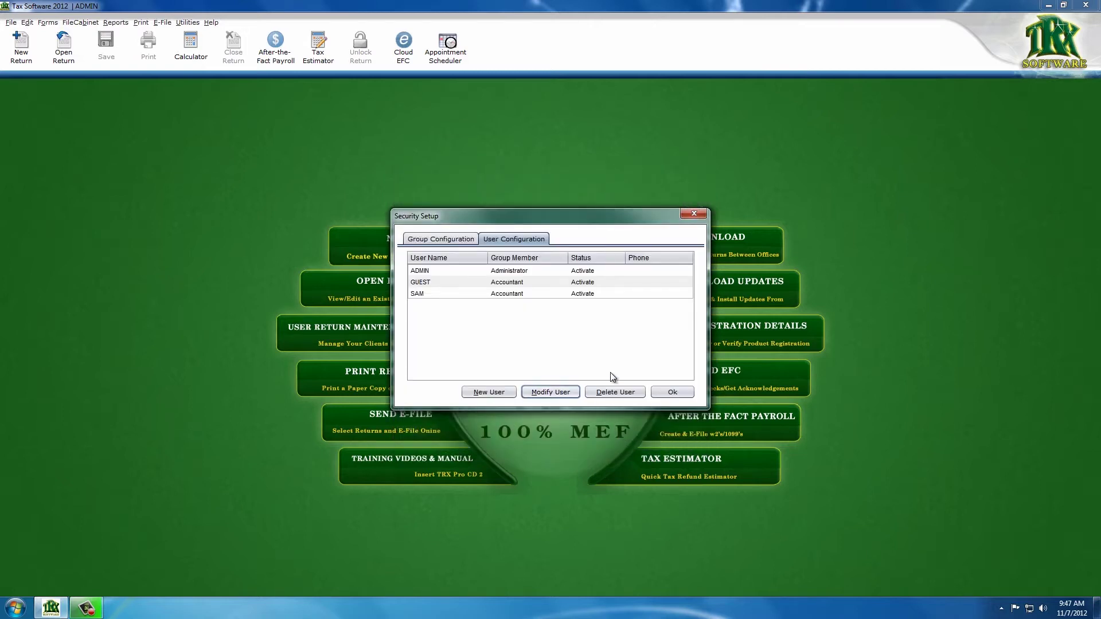
# Delete the newly created Accountant user and confirm the deletion
pyautogui.click(534, 294)
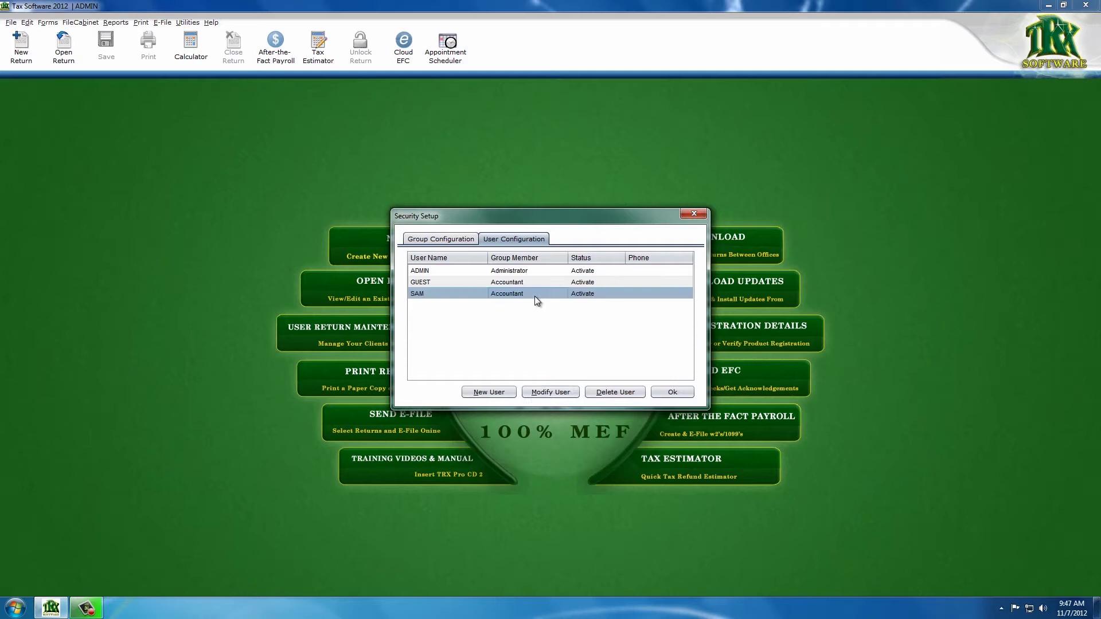
pyautogui.click(608, 395)
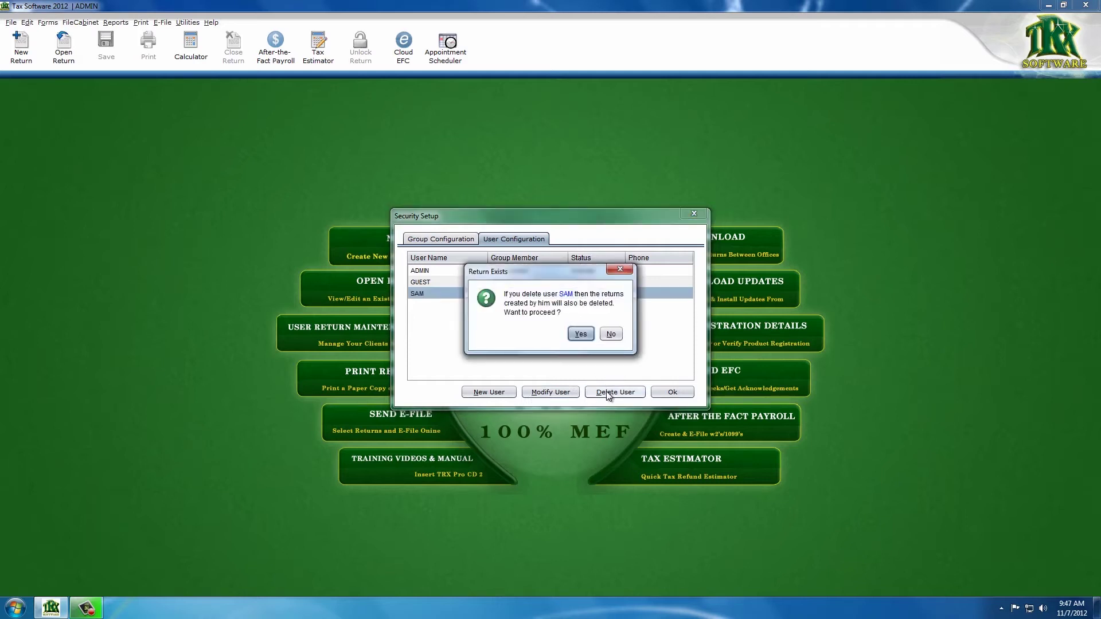
pyautogui.click(581, 333)
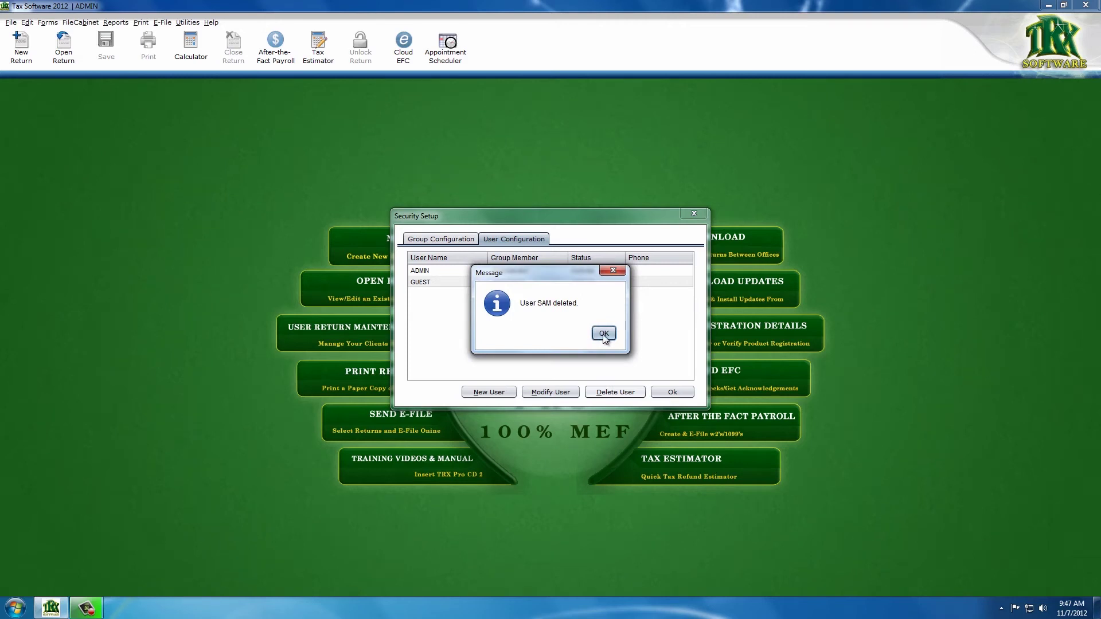
pyautogui.click(603, 334)
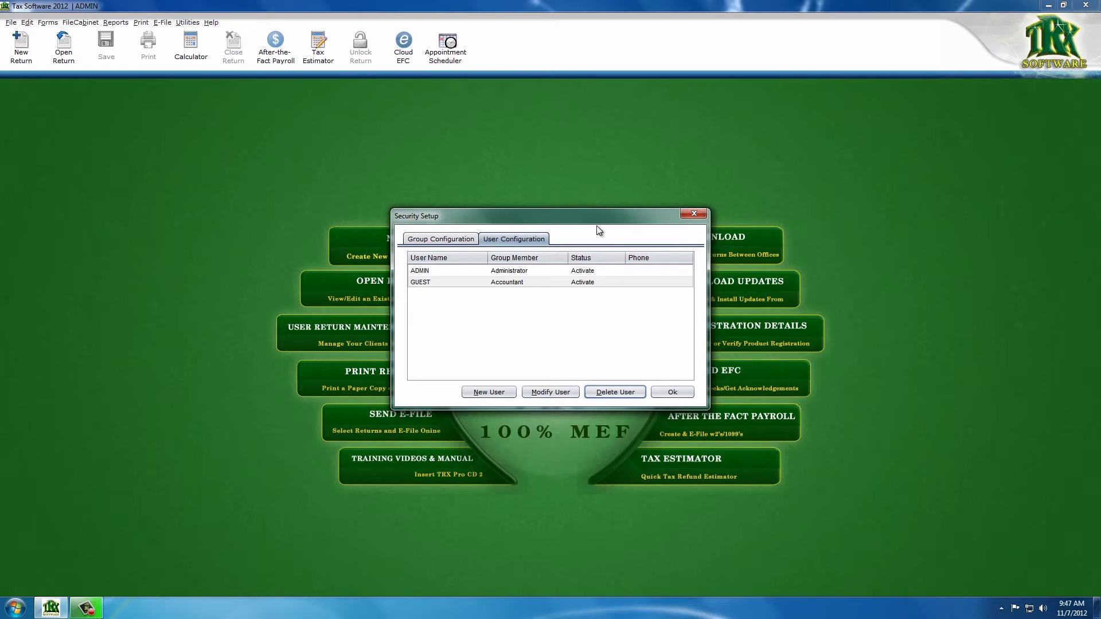
pyautogui.moveTo(613, 219); pyautogui.dragTo(717, 217)
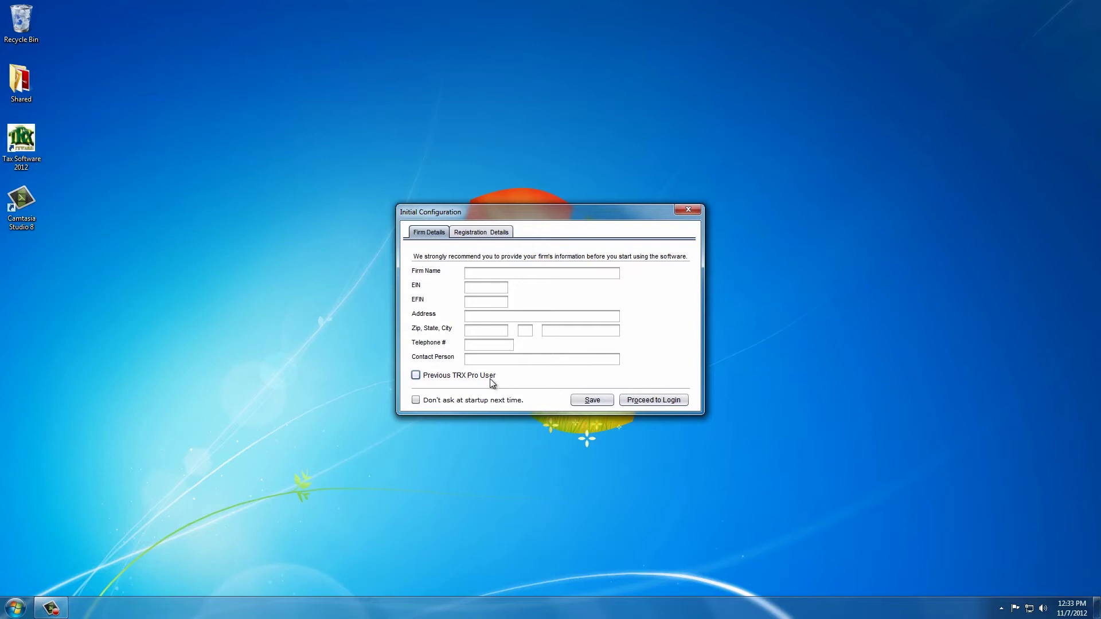
# As a previous TRX Pro user, import the Reno client's 1040 data from TRX Pro1040 and open the import log file
pyautogui.click(415, 375)
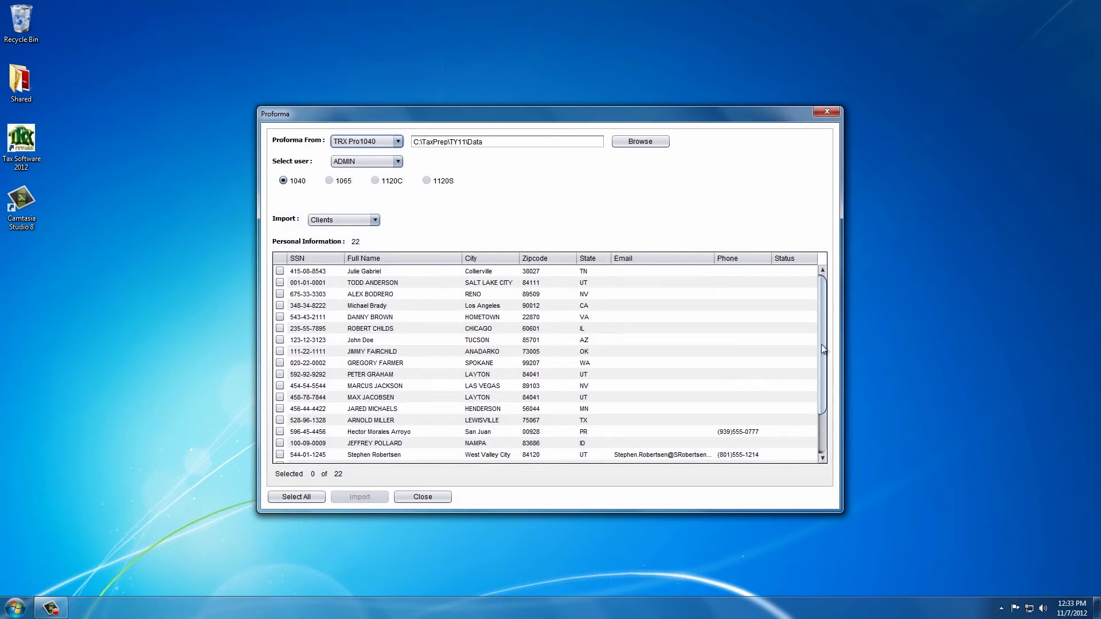
pyautogui.moveTo(824, 333)
pyautogui.mouseDown()
pyautogui.moveTo(824, 379)
pyautogui.moveTo(830, 332)
pyautogui.mouseUp()
pyautogui.click(280, 295)
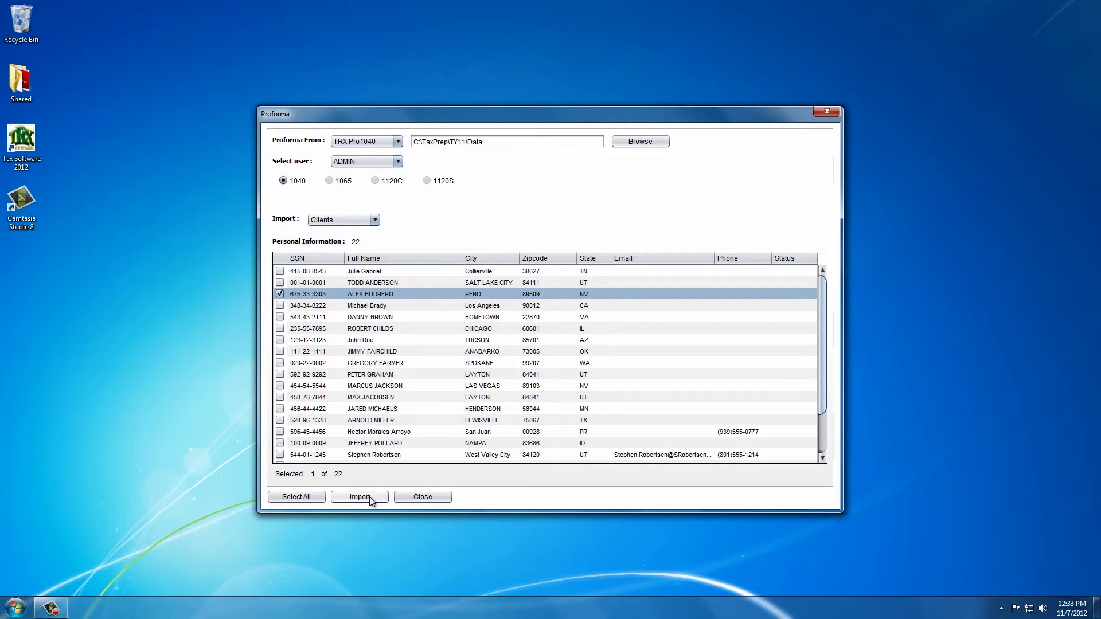
pyautogui.click(370, 497)
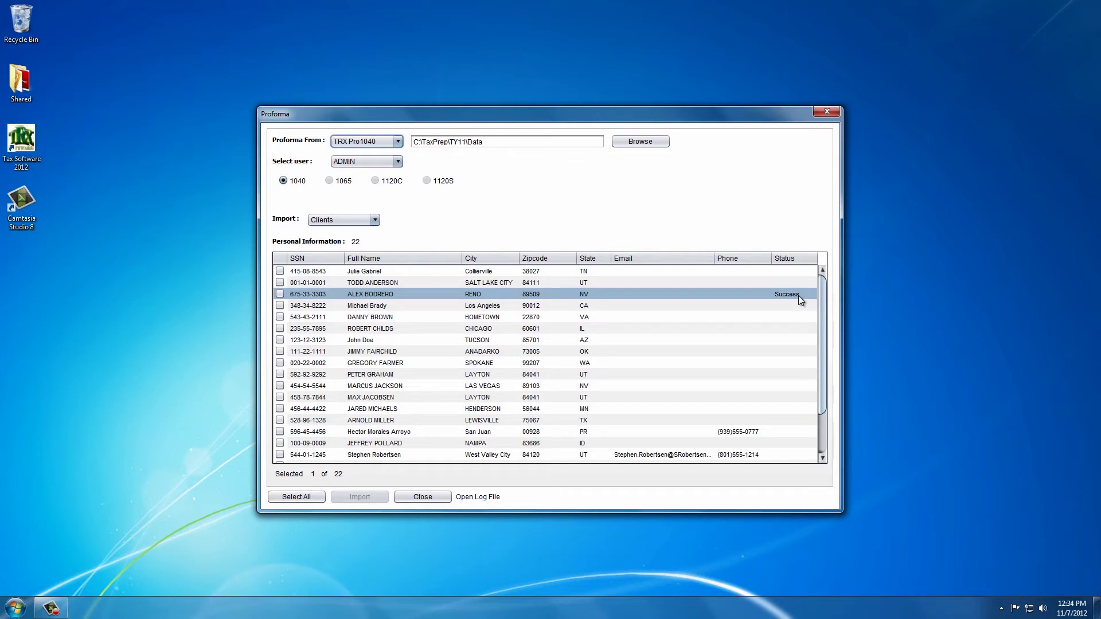
pyautogui.click(483, 497)
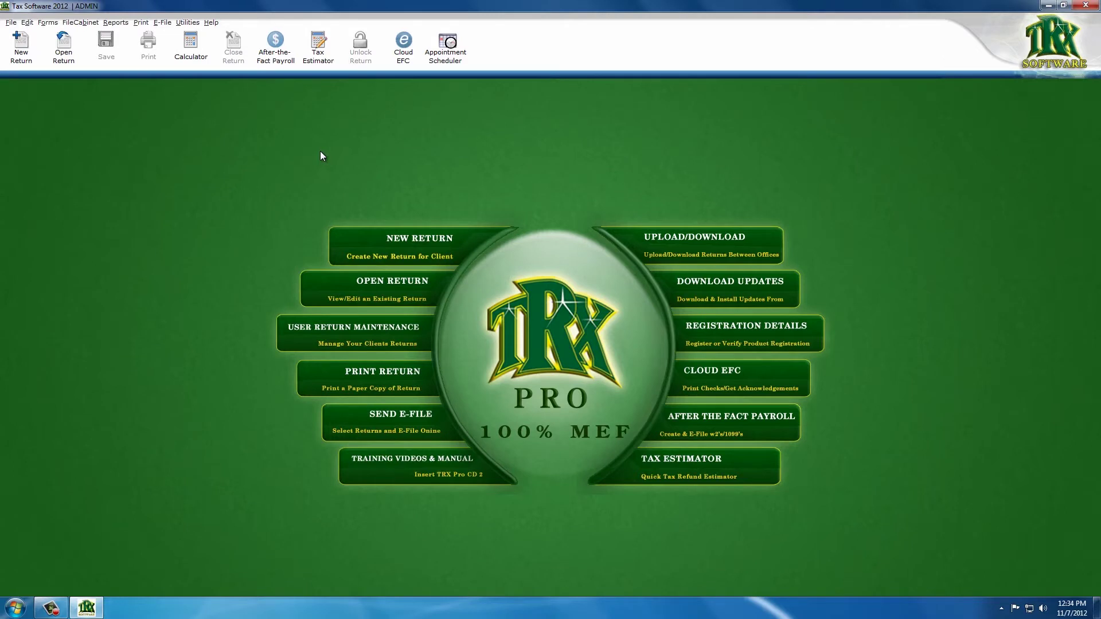
# Open the Proforma utility, list the clients available from TRX Pro1040, and close it without importing
pyautogui.click(183, 24)
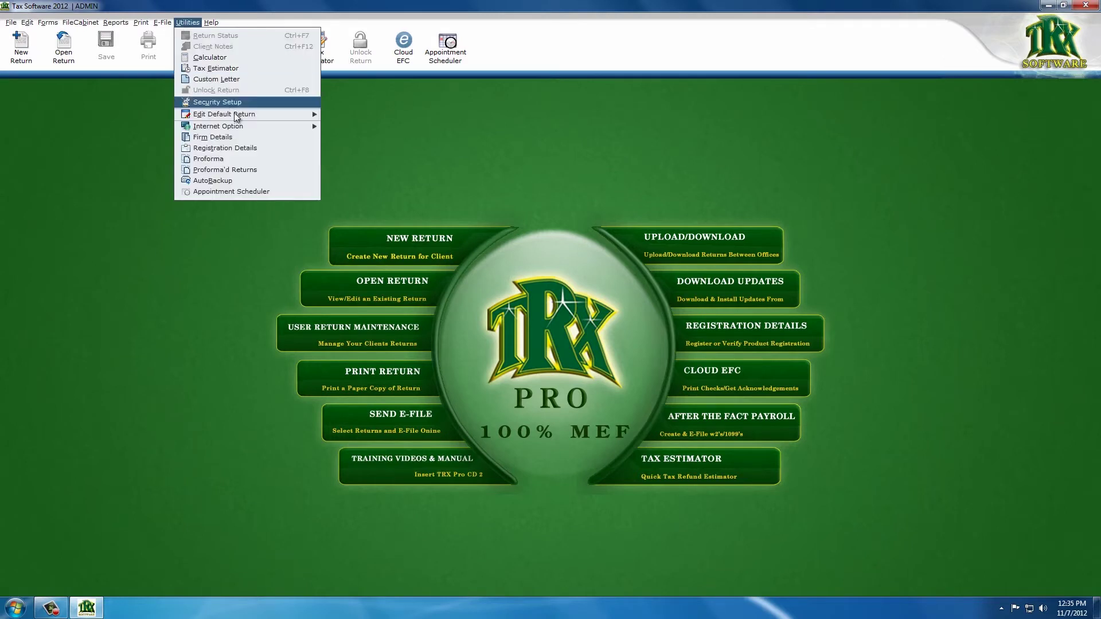
pyautogui.click(244, 159)
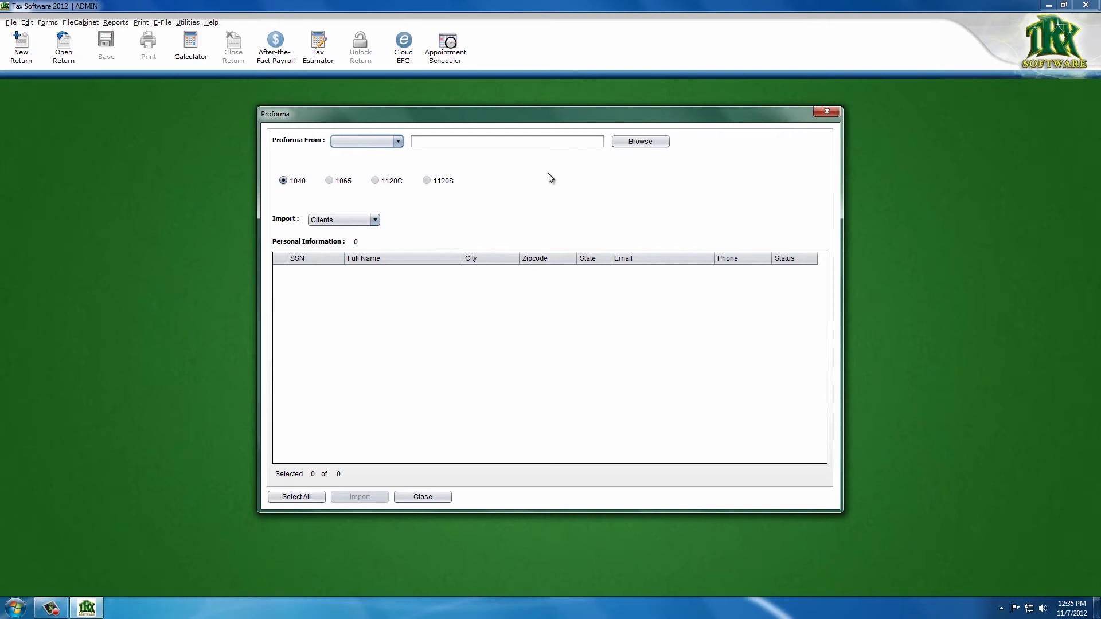
pyautogui.click(397, 142)
pyautogui.click(393, 167)
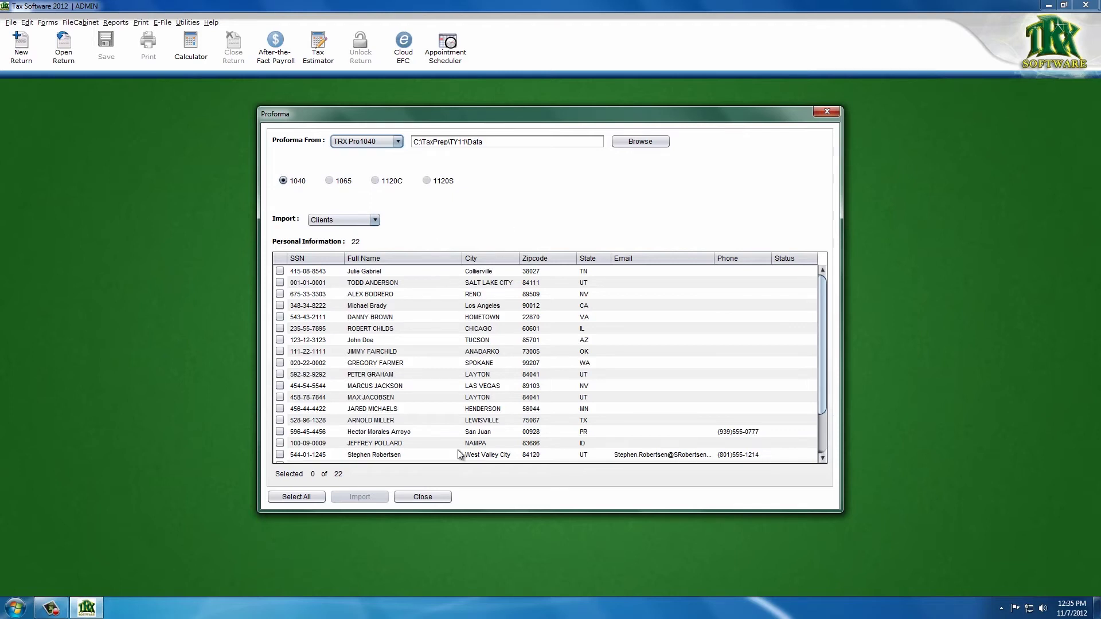
pyautogui.click(434, 495)
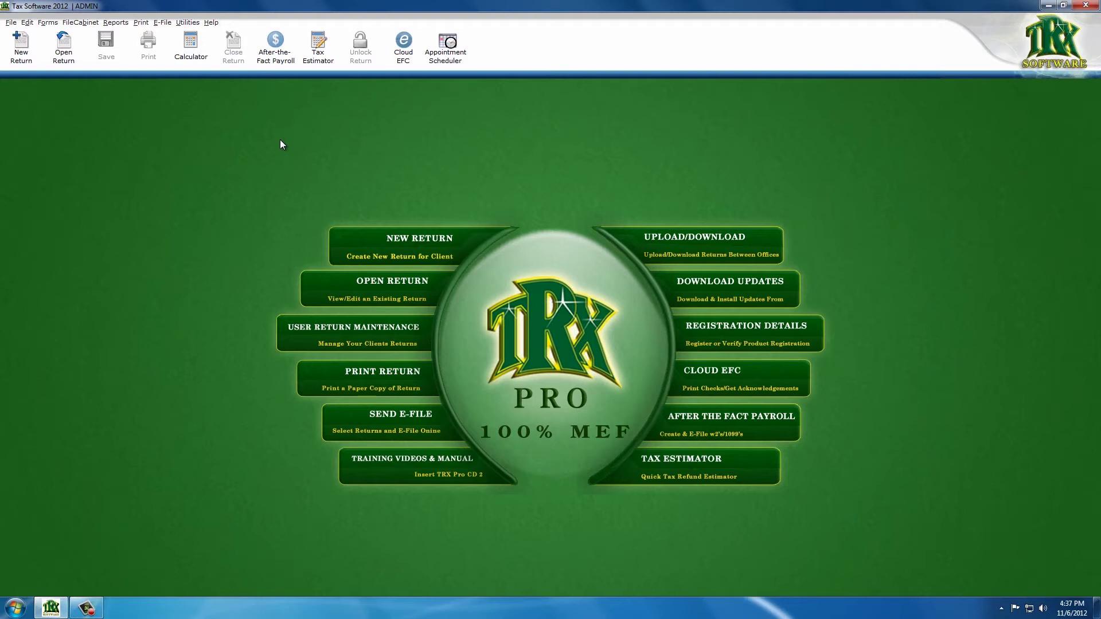
# Open After-the-Fact Payroll and create Form 1096 for the employer Business EX
pyautogui.click(277, 46)
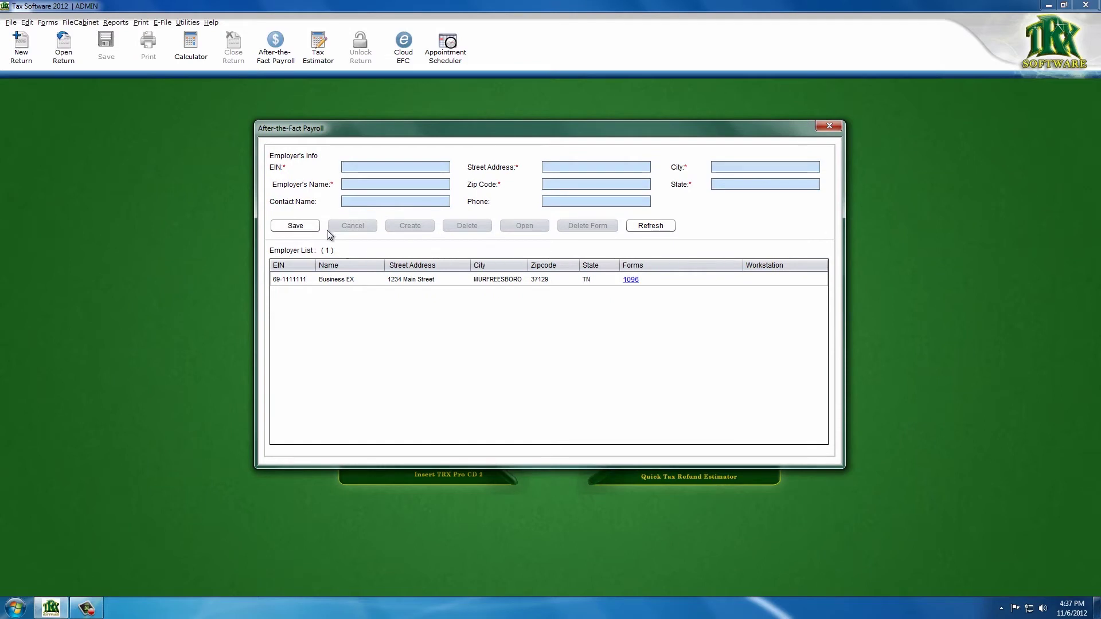
pyautogui.click(298, 278)
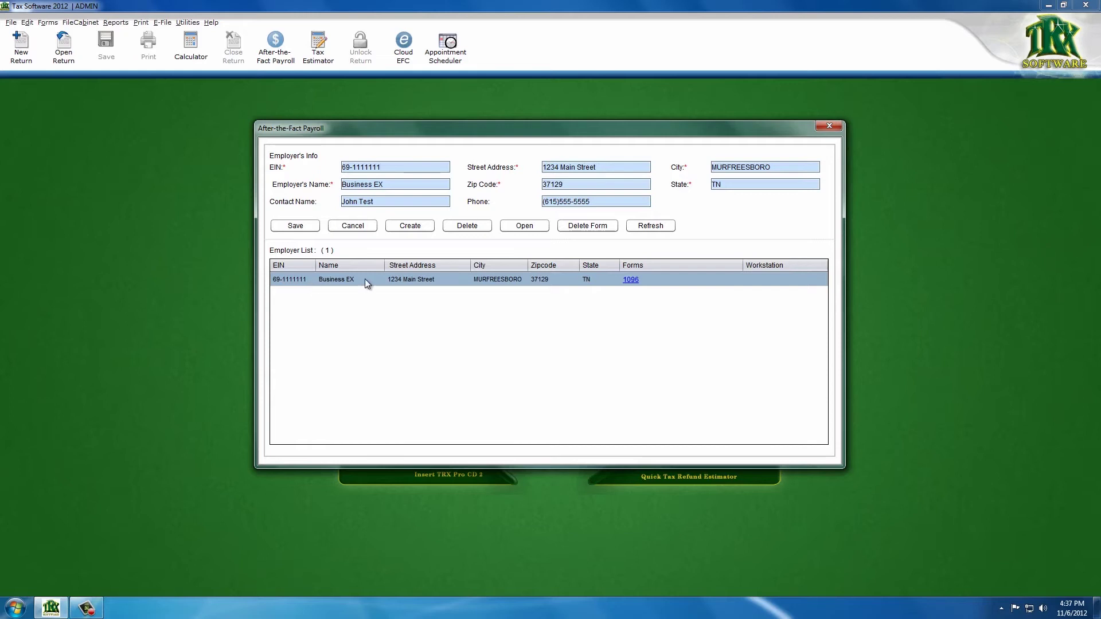
pyautogui.click(410, 227)
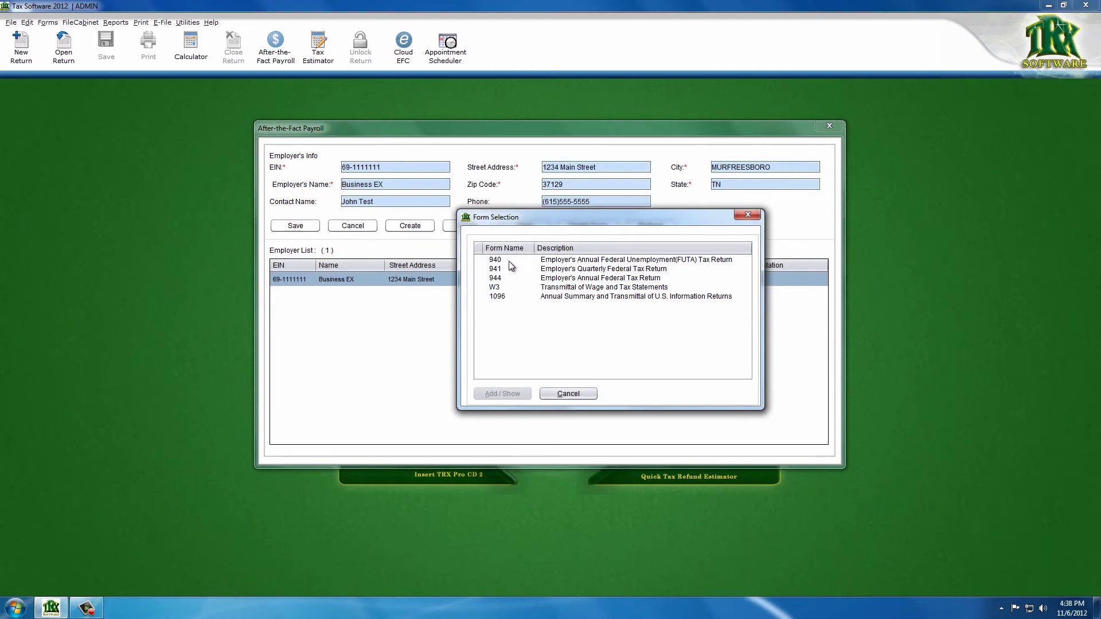
pyautogui.click(502, 296)
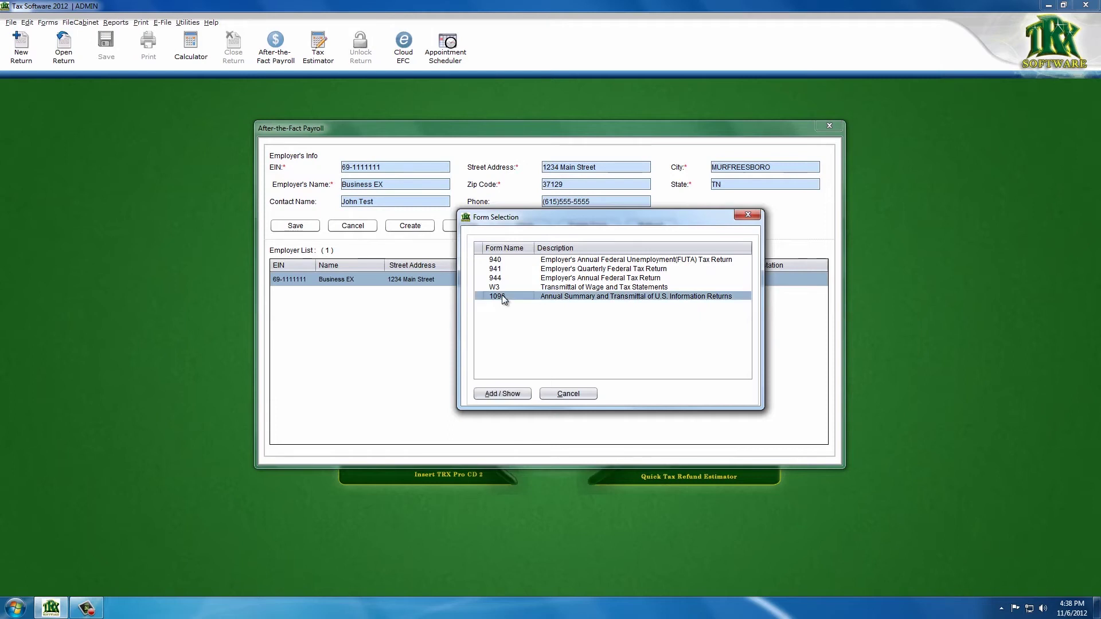
pyautogui.click(508, 394)
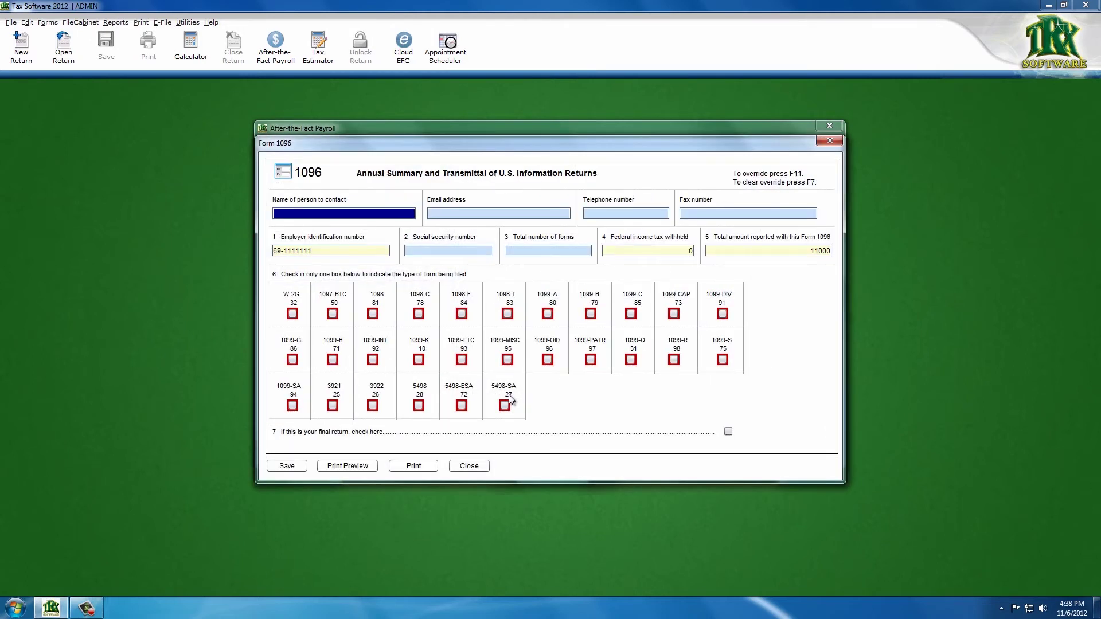
# Save Form 1096 with its current entries and close the form
pyautogui.click(296, 469)
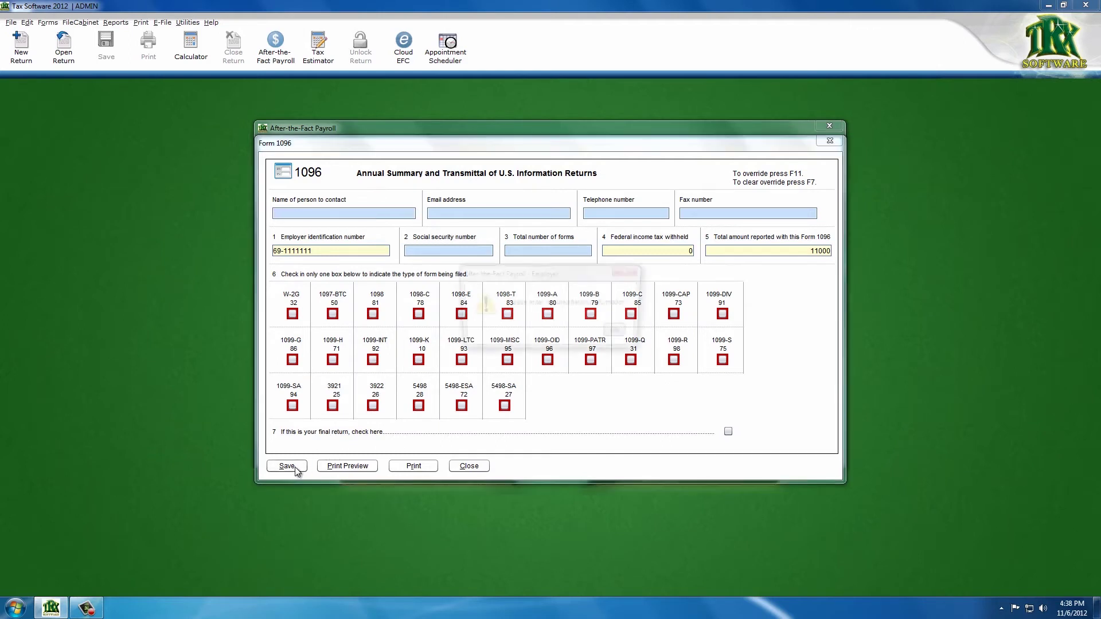
pyautogui.click(619, 337)
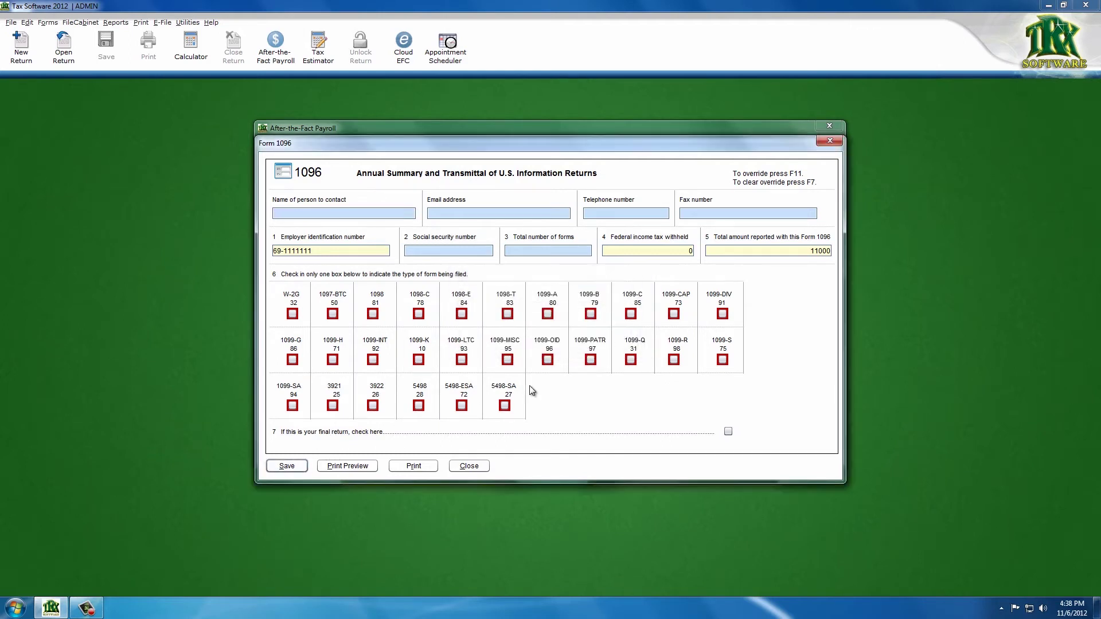
pyautogui.click(468, 466)
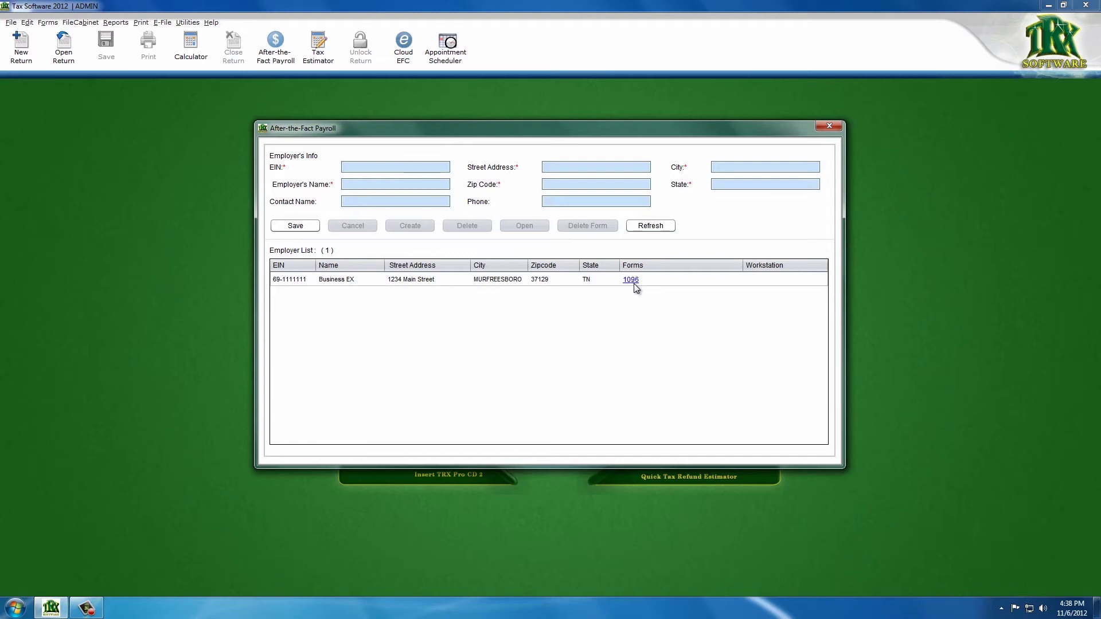
# Open the employee list of the employer Business EX and create a W2 form for the listed employee
pyautogui.click(345, 280)
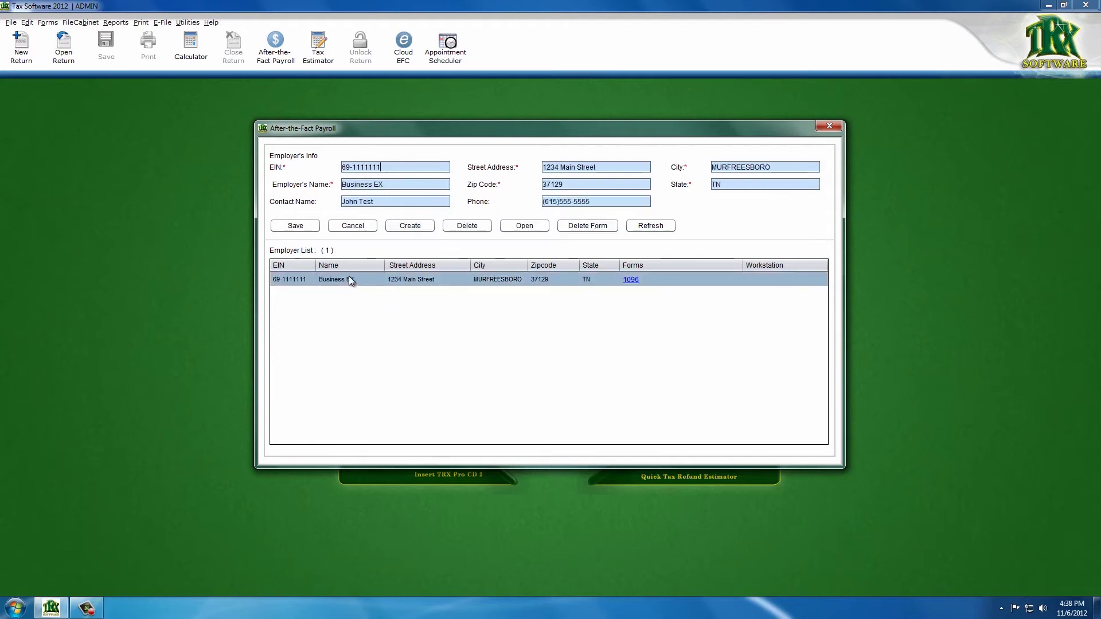
pyautogui.click(537, 226)
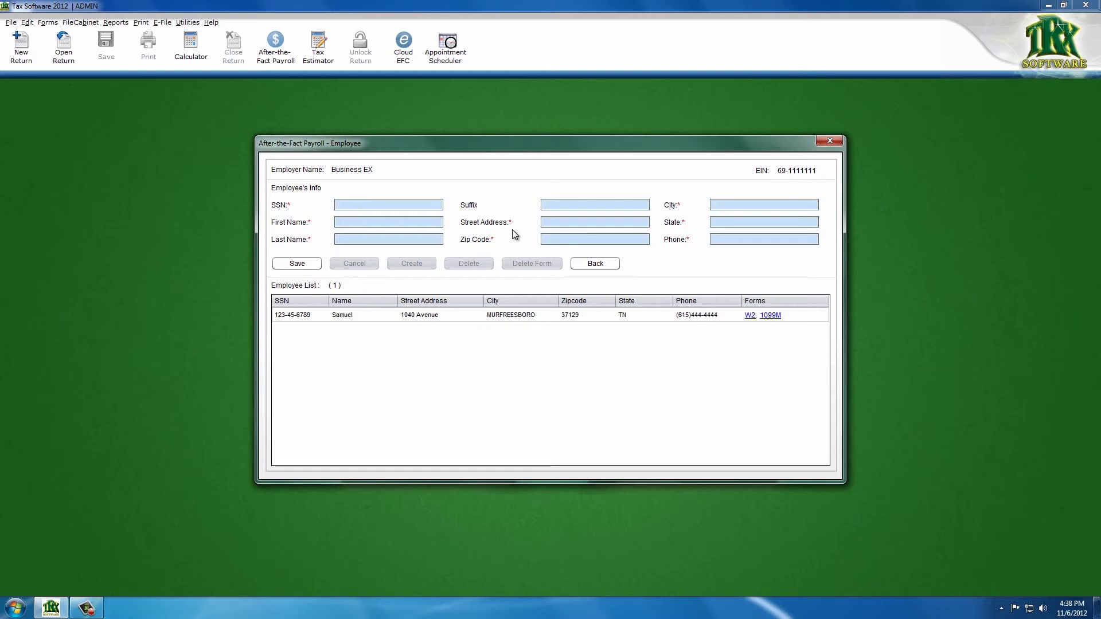
pyautogui.click(341, 316)
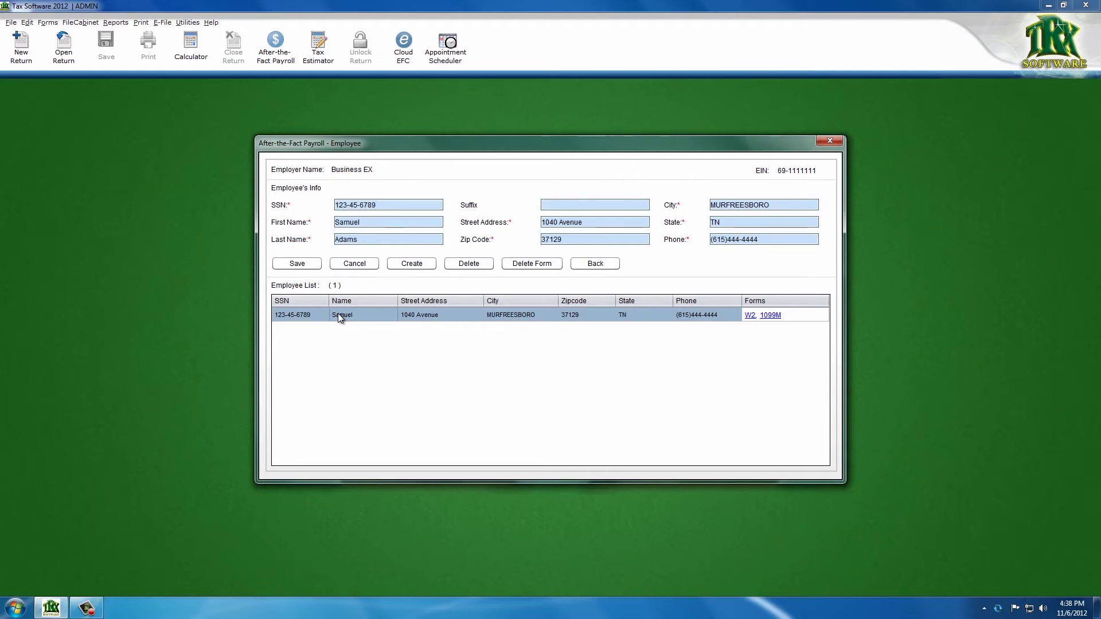
pyautogui.click(399, 267)
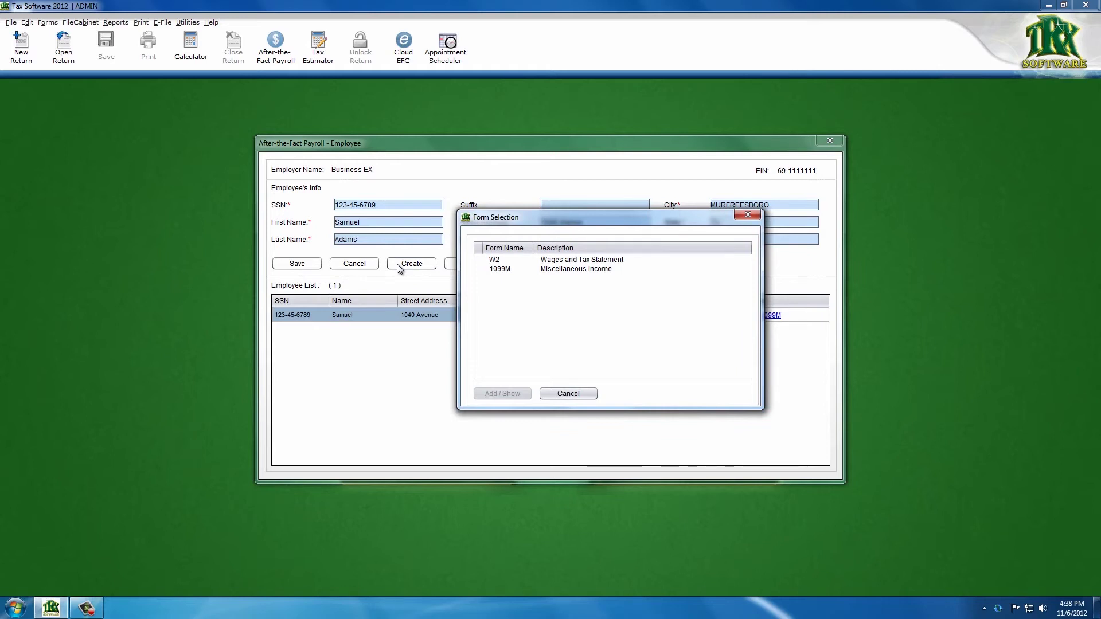
pyautogui.click(491, 264)
pyautogui.click(503, 395)
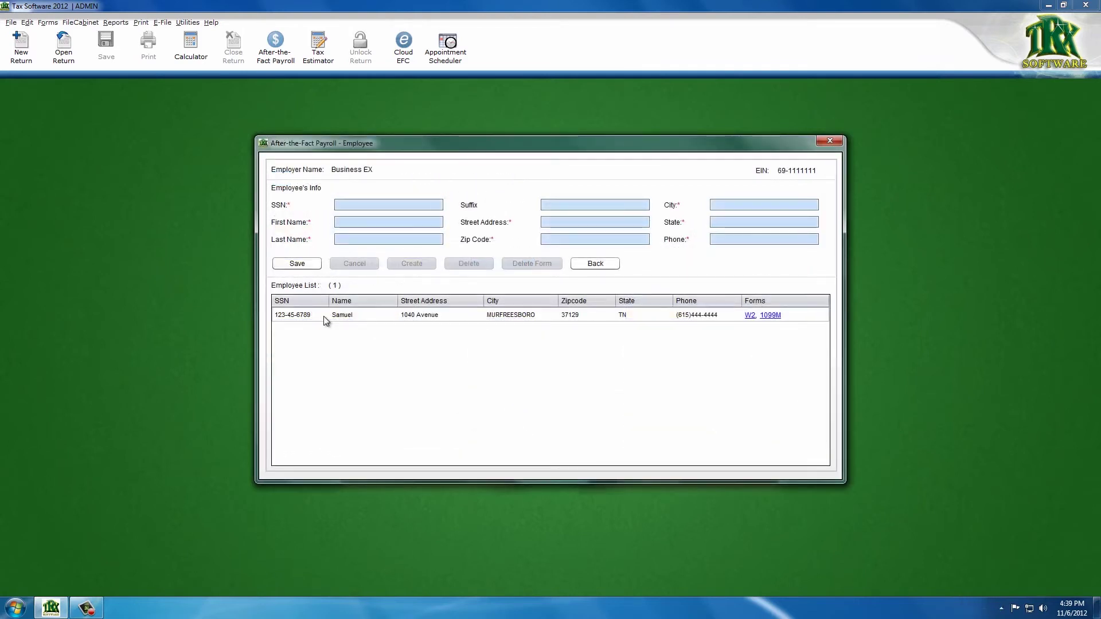
# Delete the 1099M Miscellaneous Income form from the Business EX employee
pyautogui.click(324, 316)
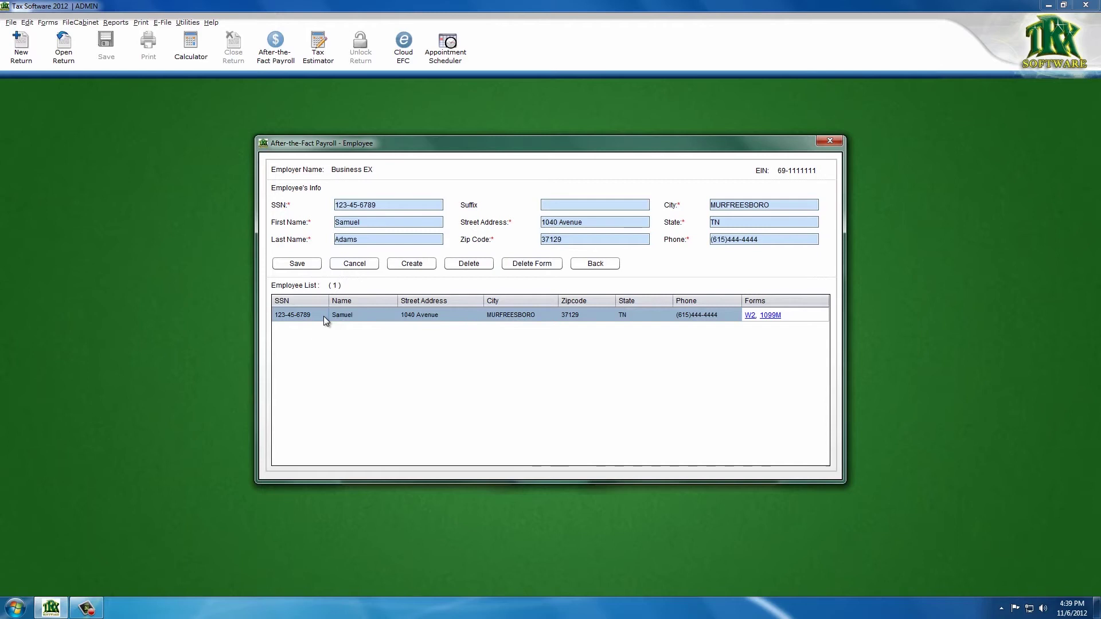
pyautogui.click(523, 264)
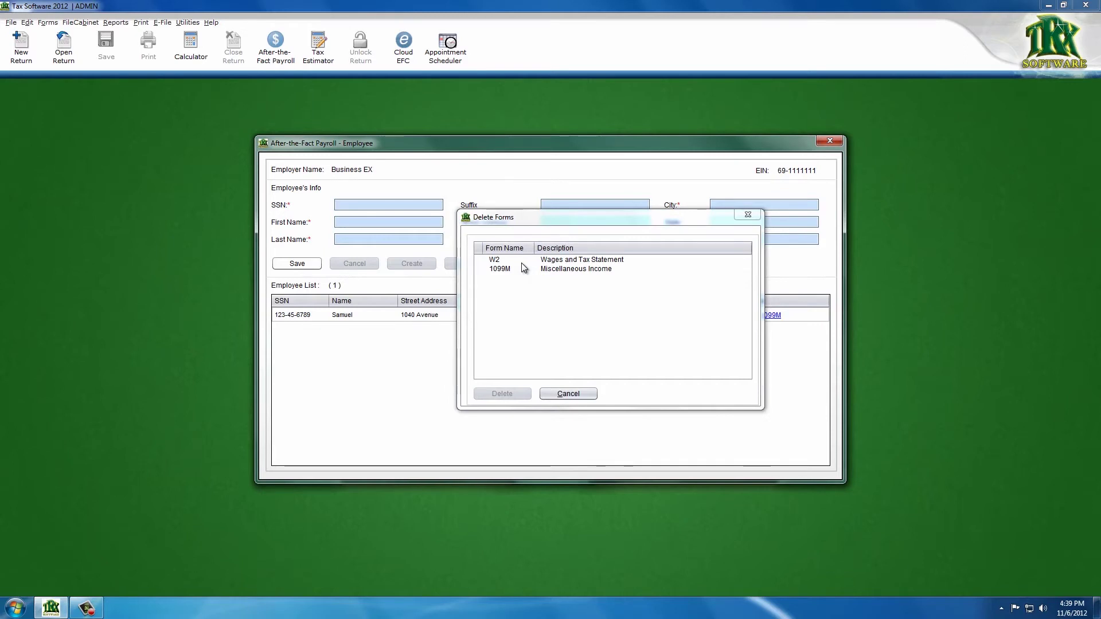
pyautogui.click(503, 270)
pyautogui.click(500, 392)
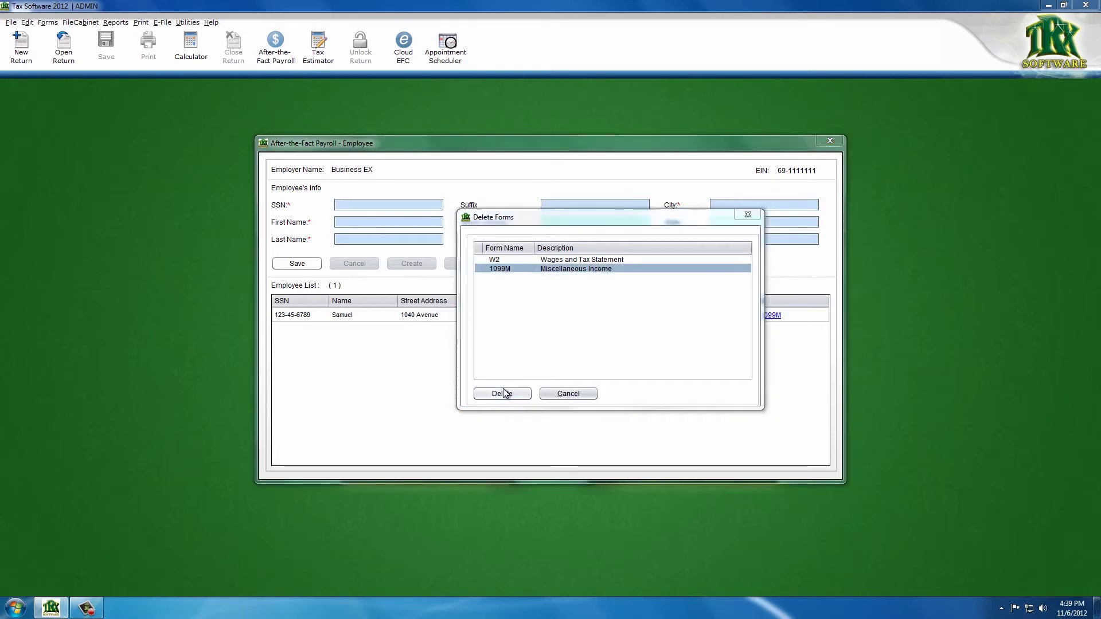
pyautogui.click(663, 330)
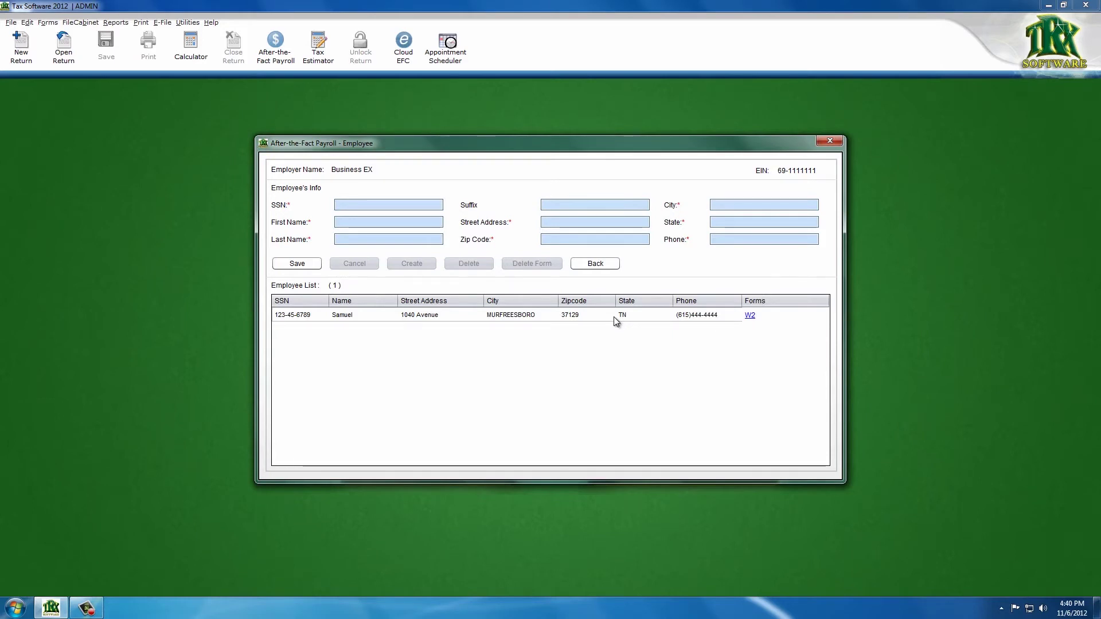
# Select the Business EX employee and open the existing W2 form
pyautogui.click(749, 316)
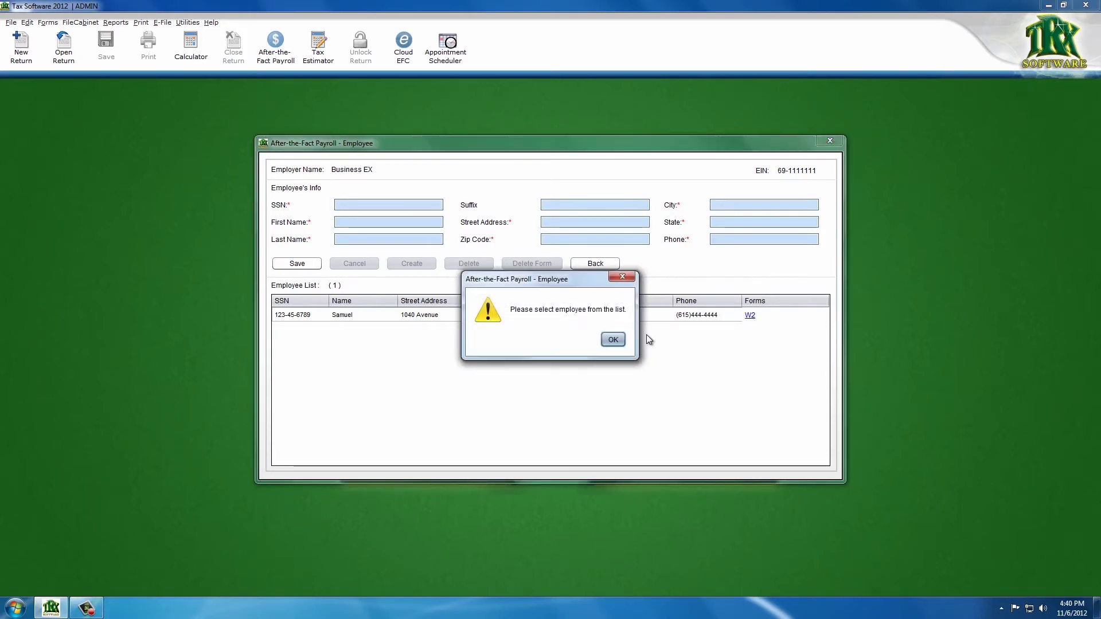
pyautogui.click(613, 340)
pyautogui.click(608, 316)
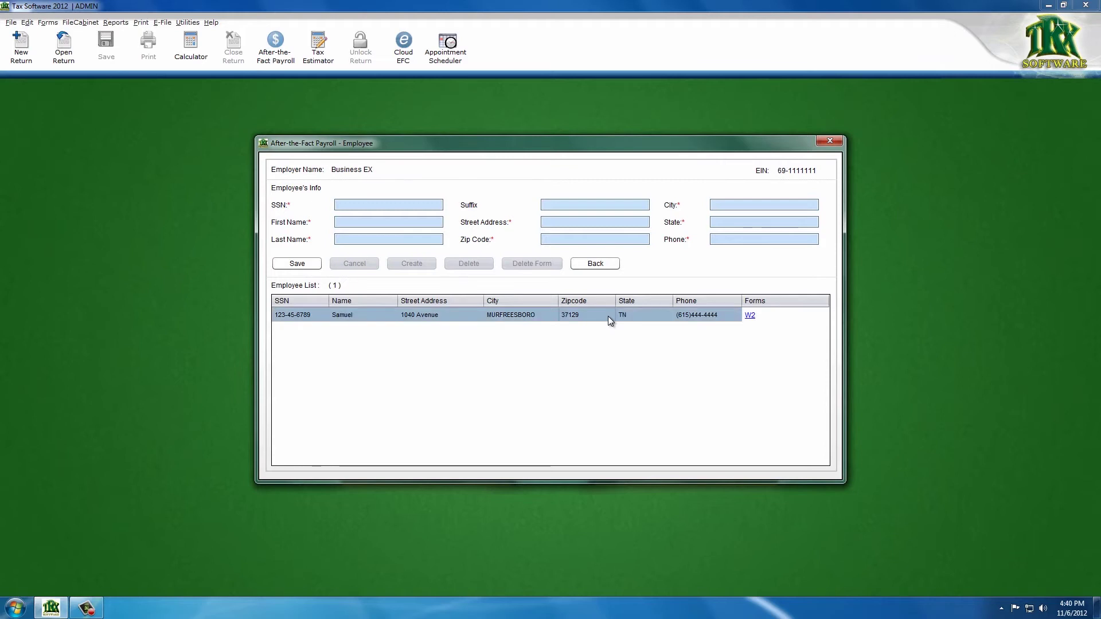
pyautogui.click(750, 316)
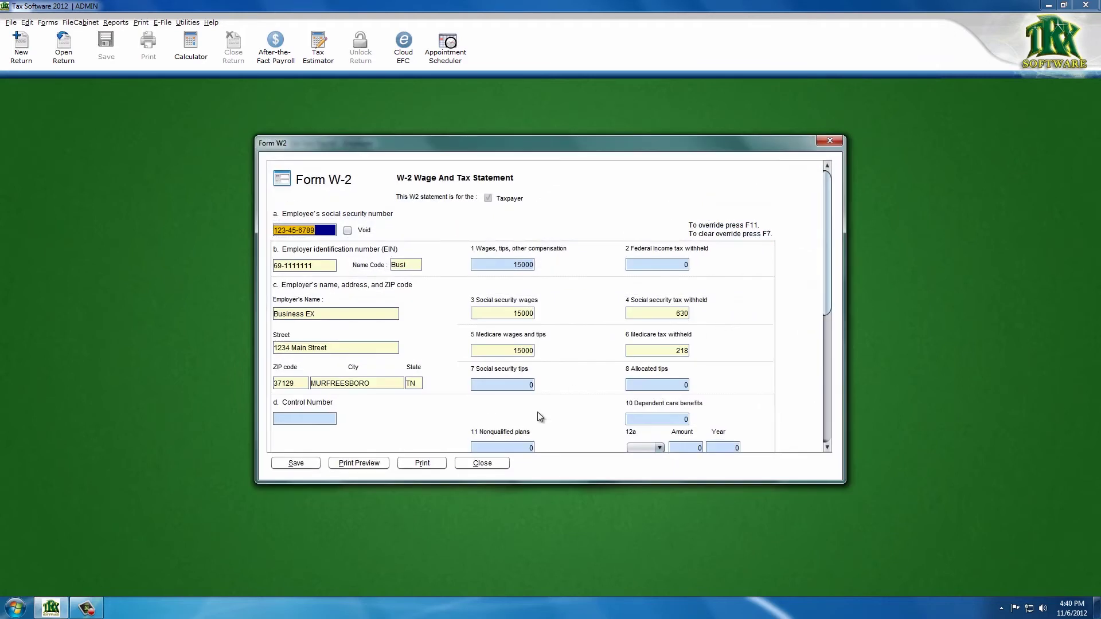
# Print-preview W2 Copy 1 with Preview to Print enabled, examine the watermarked PDF through to its end, and close it
pyautogui.click(365, 463)
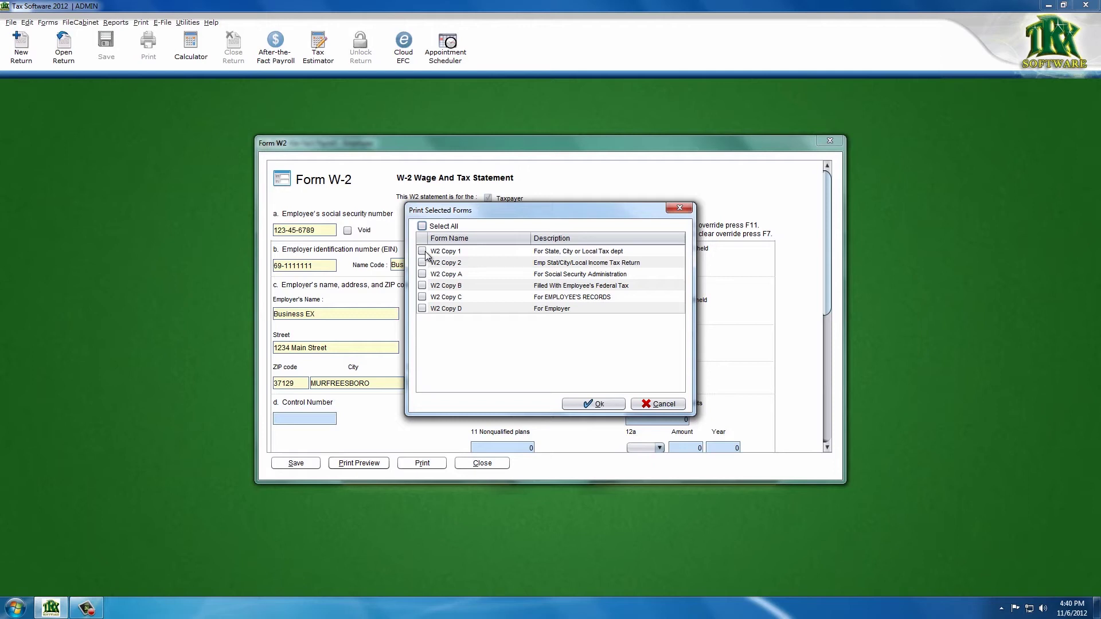
pyautogui.click(423, 252)
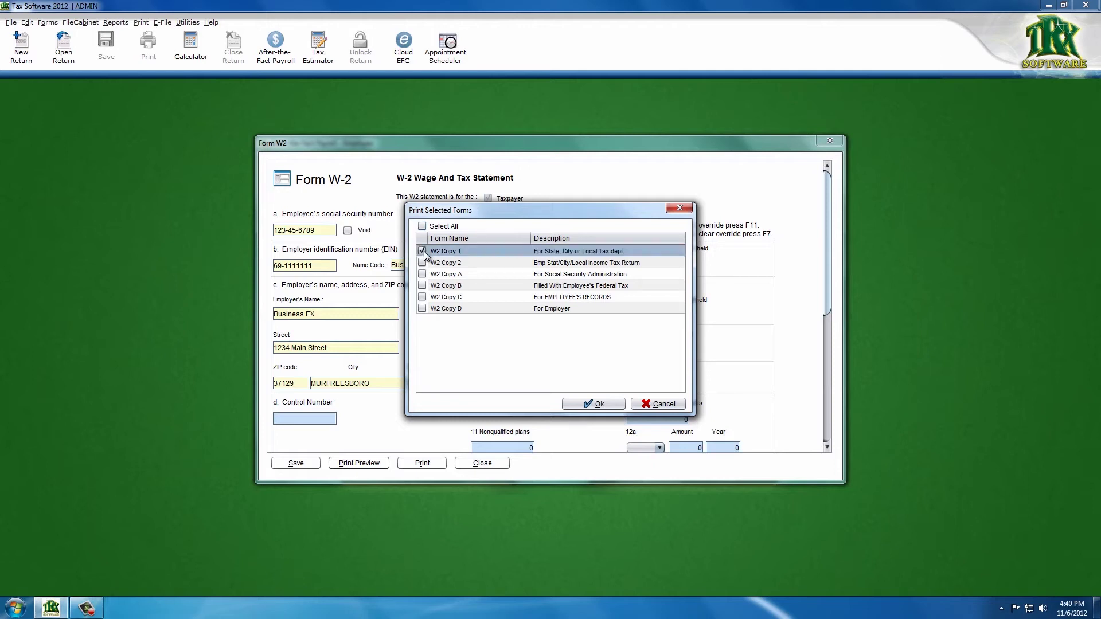
pyautogui.click(593, 405)
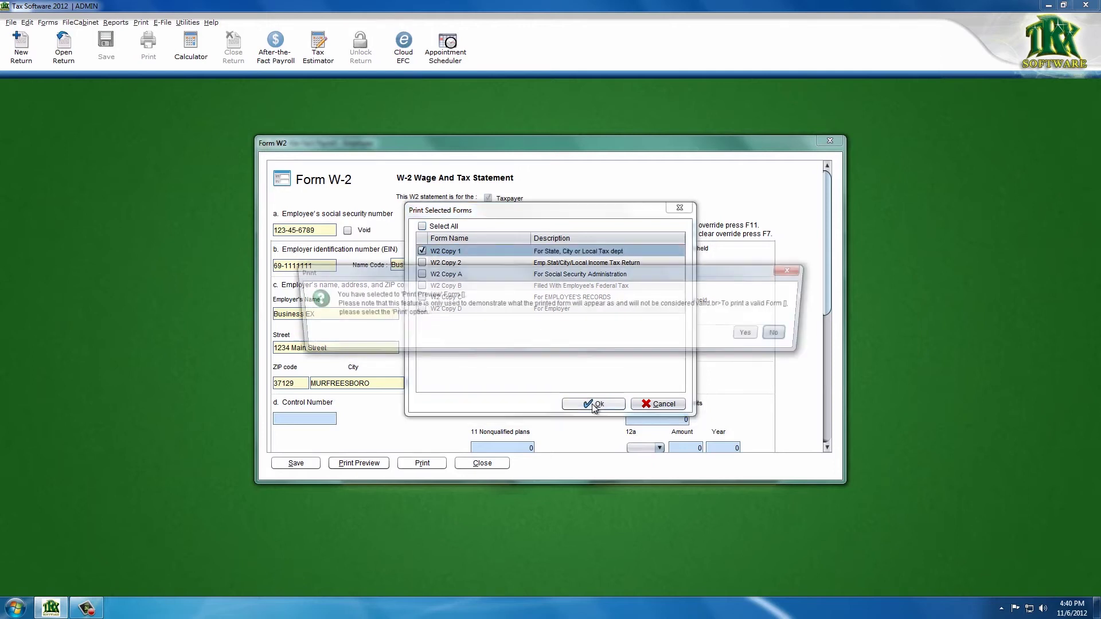
pyautogui.click(756, 334)
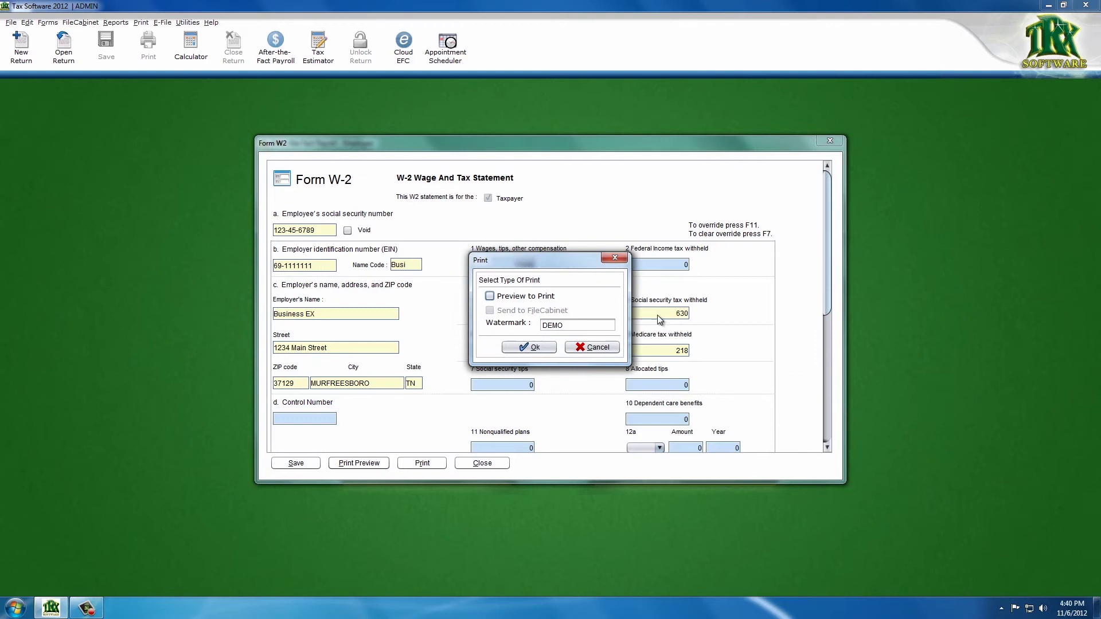
pyautogui.click(490, 297)
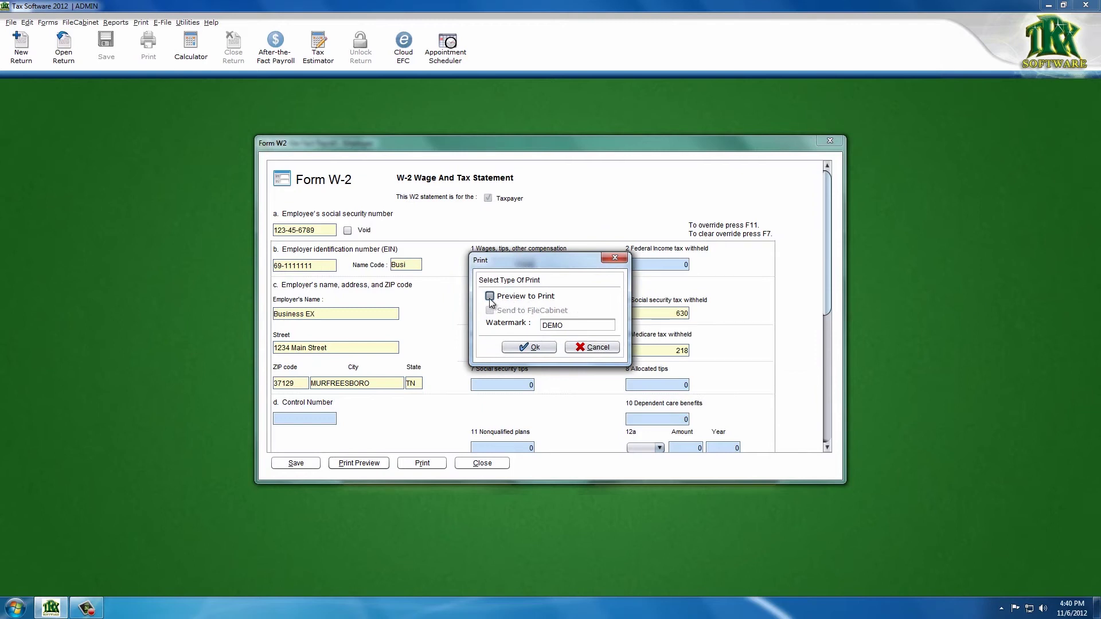
pyautogui.click(528, 348)
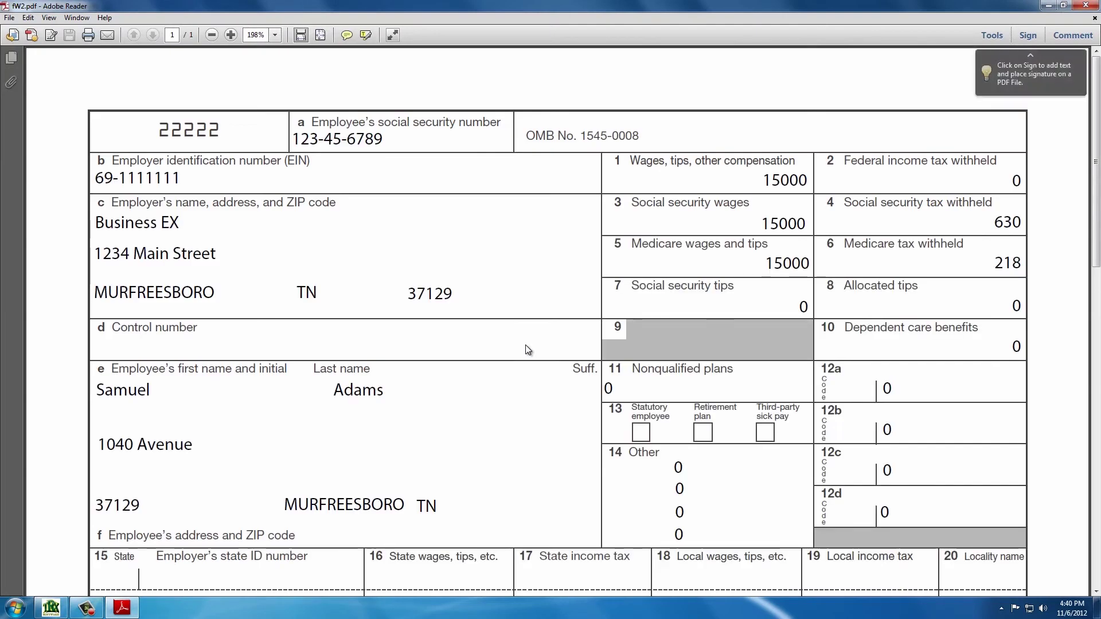
pyautogui.scroll(-5, 849, 350)
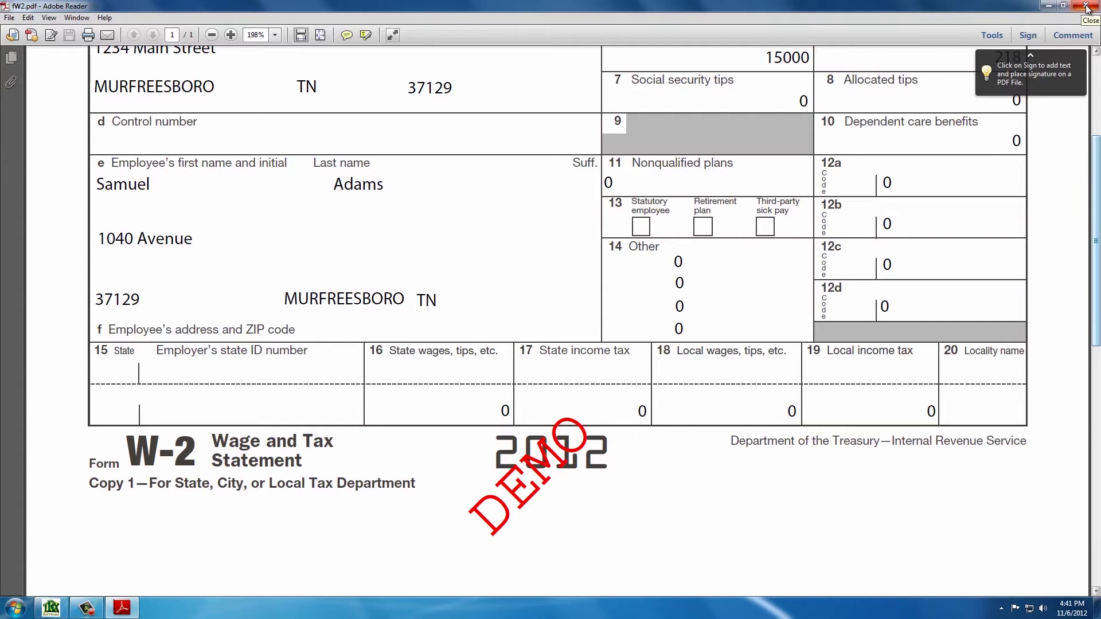
pyautogui.click(1085, 7)
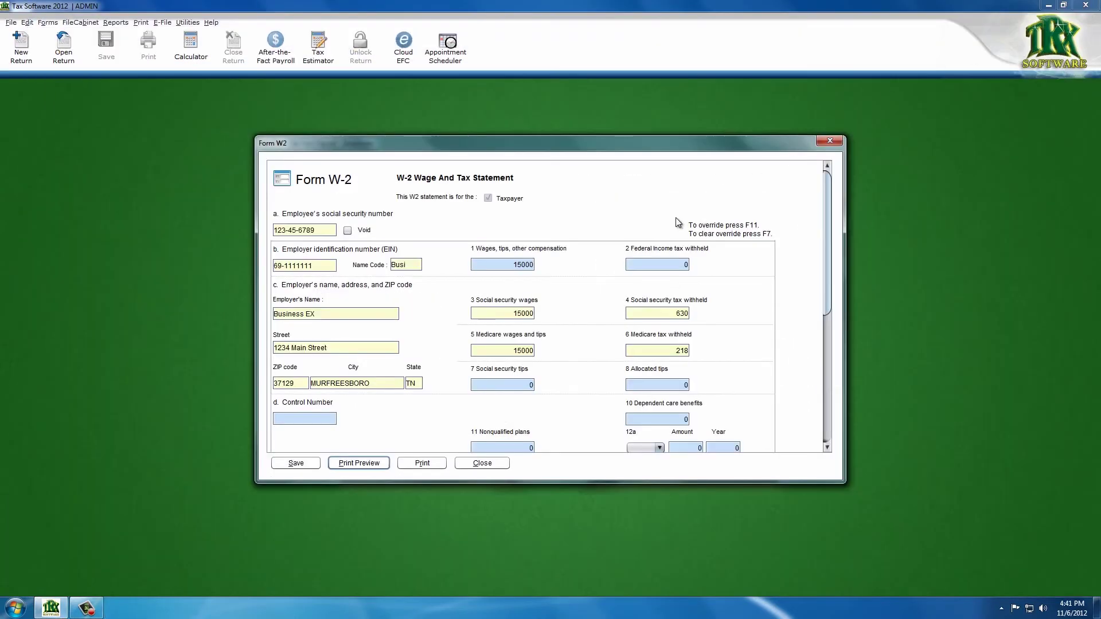
# Send W2 Copy 1 to print with Preview to Print enabled, then close After-the-Fact Payroll
pyautogui.click(421, 463)
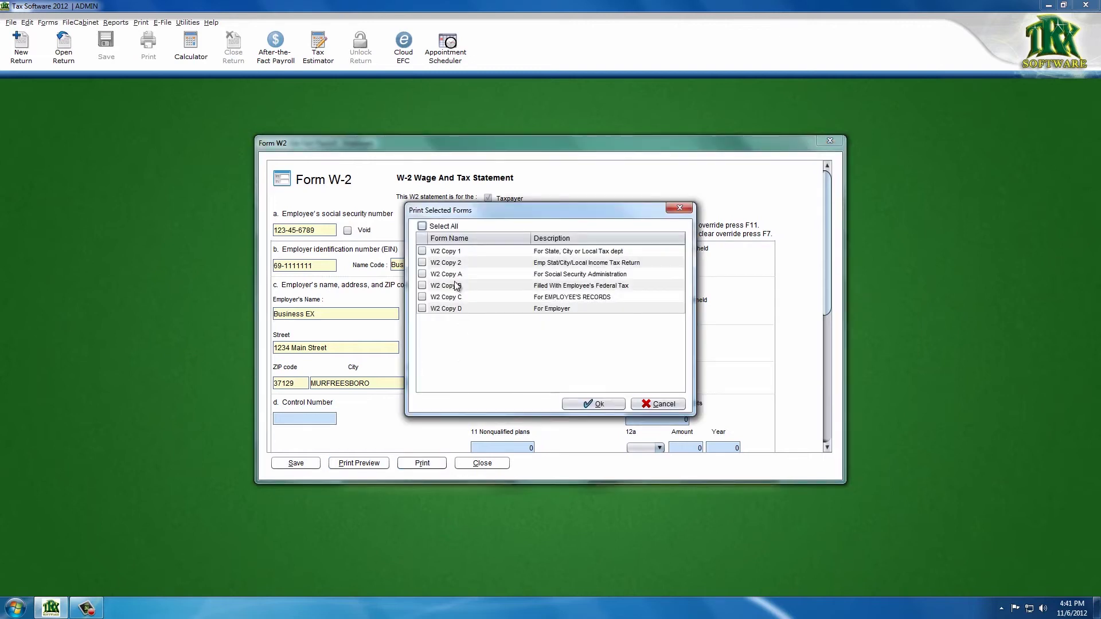
pyautogui.click(425, 252)
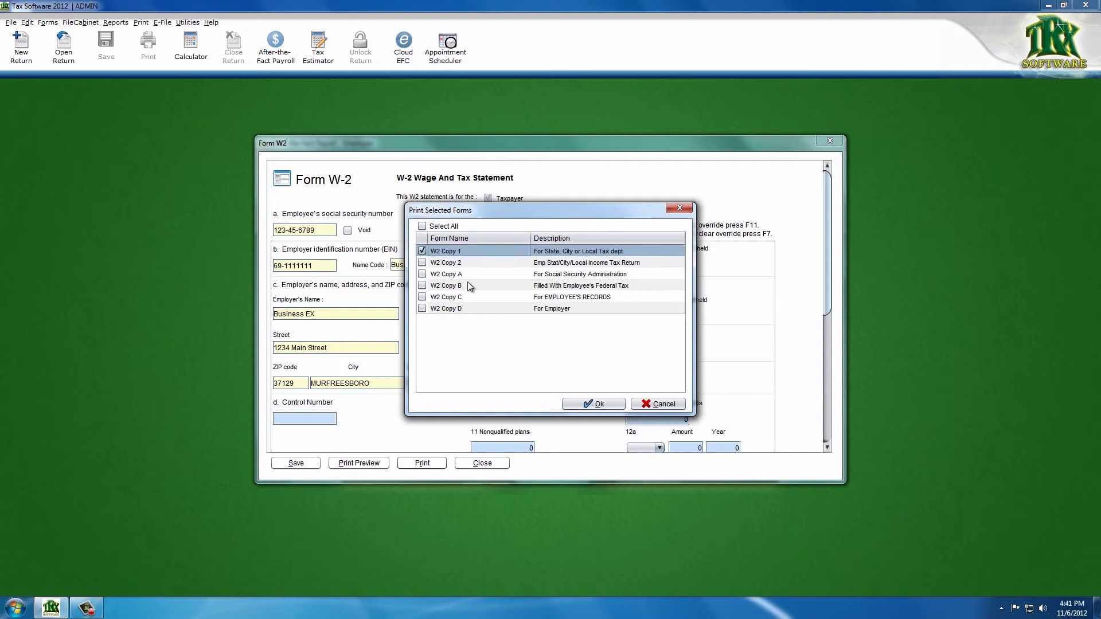
pyautogui.click(580, 405)
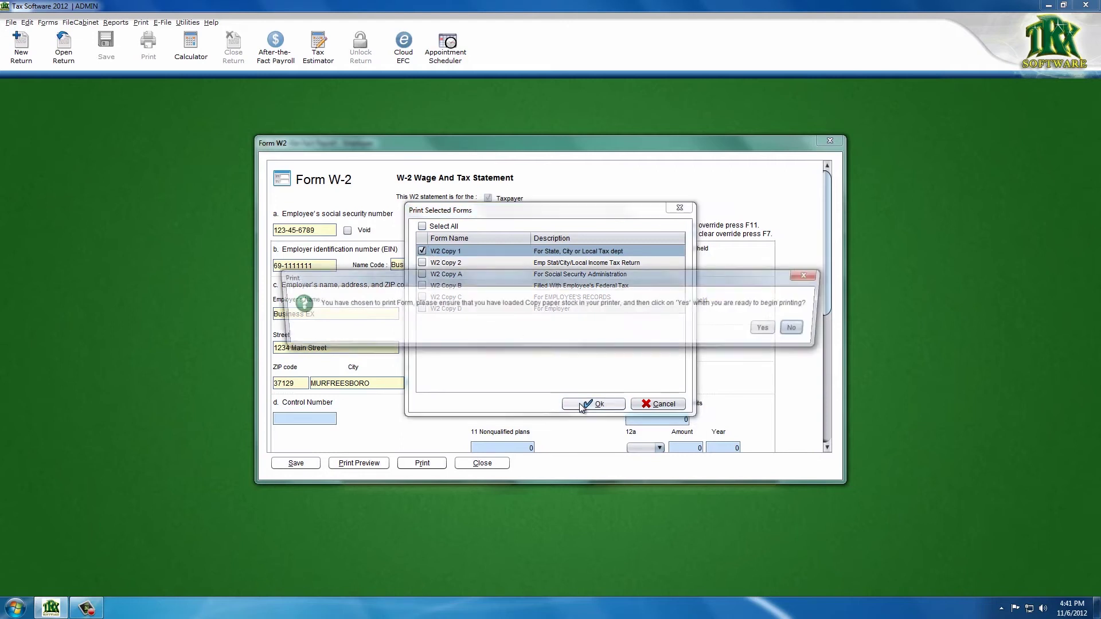
pyautogui.click(767, 331)
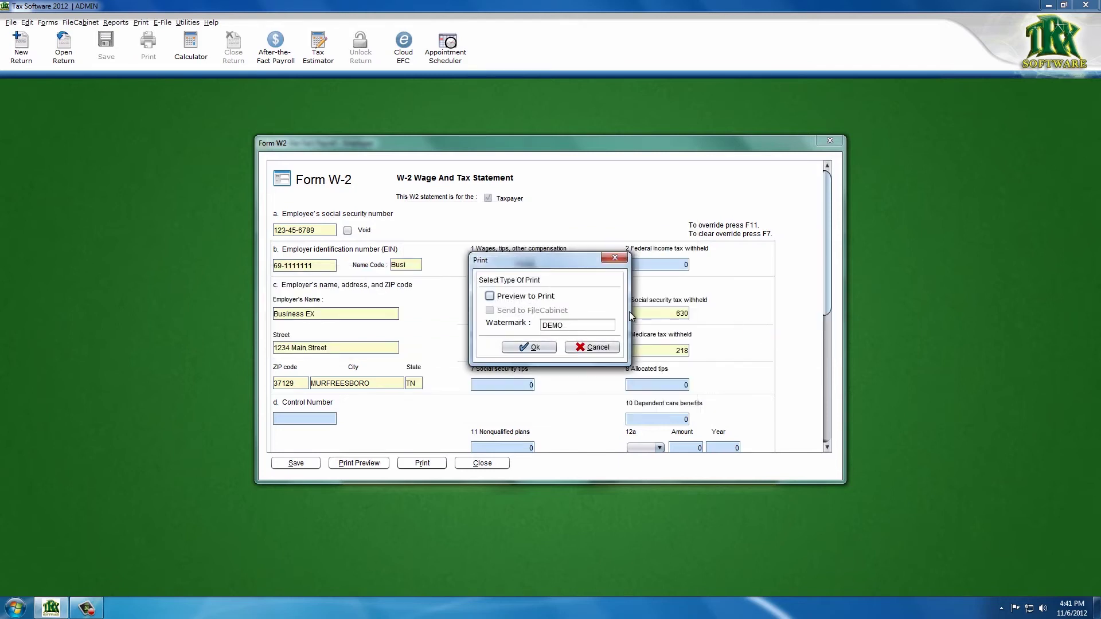
pyautogui.click(489, 295)
pyautogui.click(528, 347)
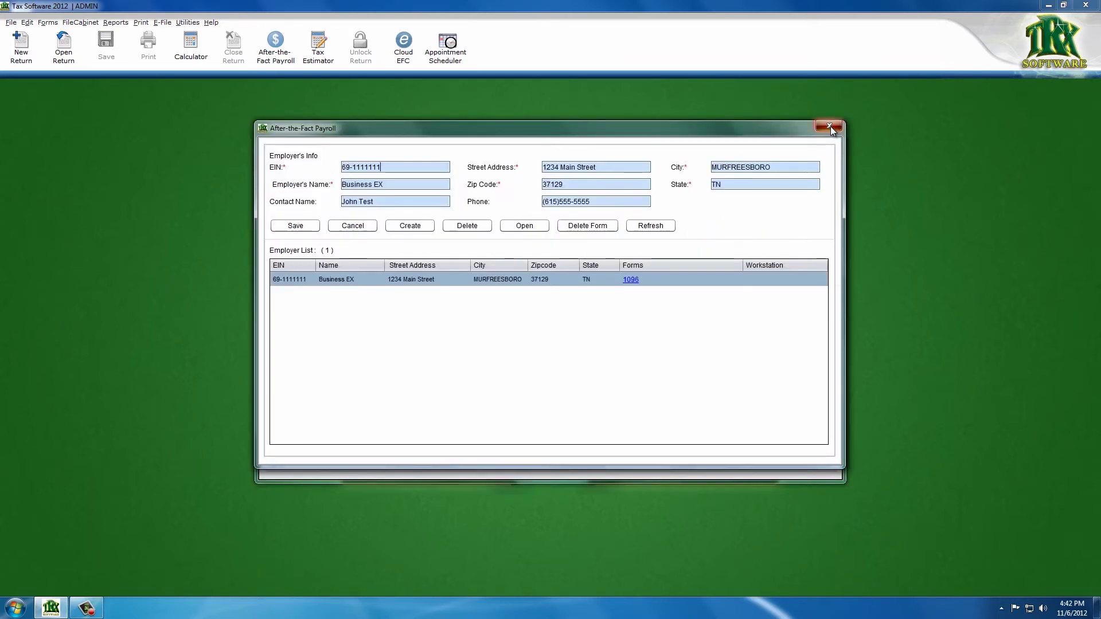
pyautogui.click(830, 126)
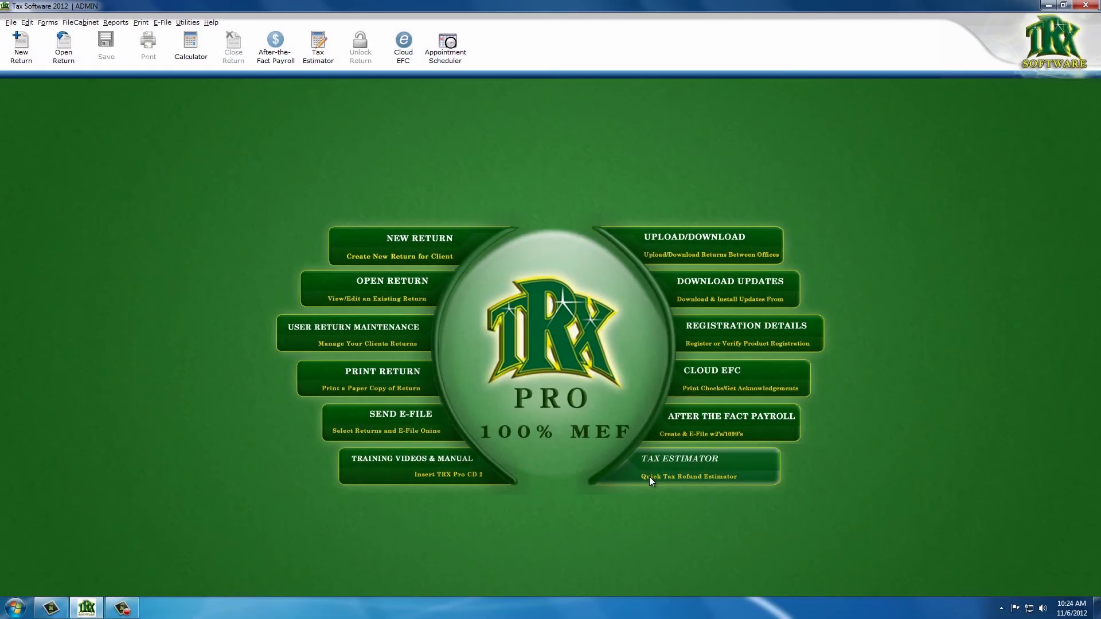
# Create a new individual Single return with the taxpayer's SSN and full name, using the default return, and open it in Interview Mode
pyautogui.click(388, 236)
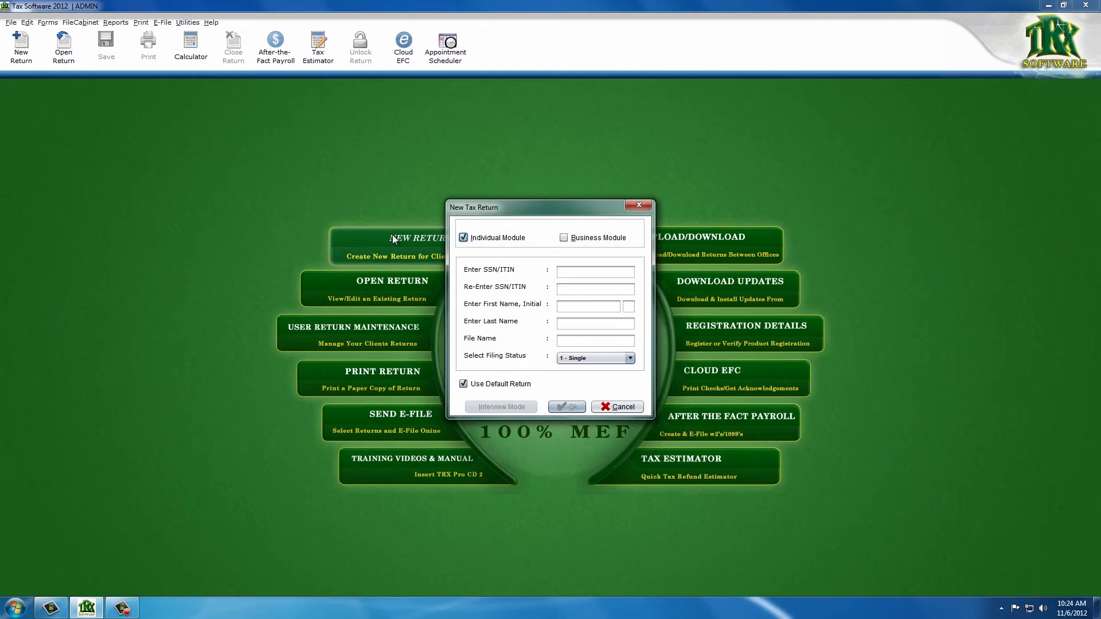
pyautogui.click(564, 274)
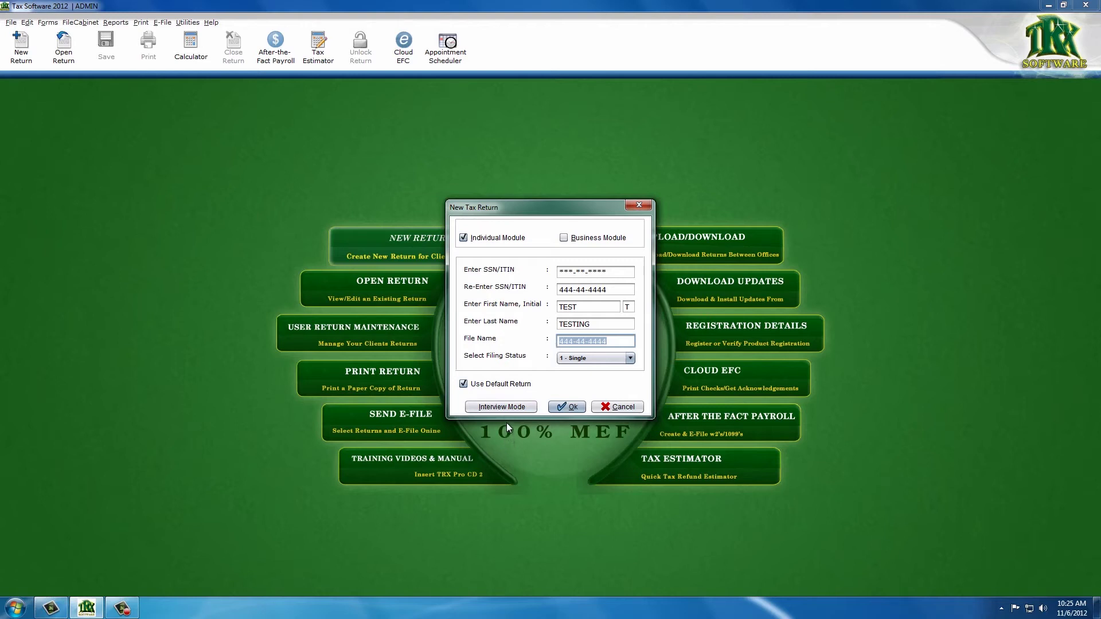
pyautogui.click(512, 407)
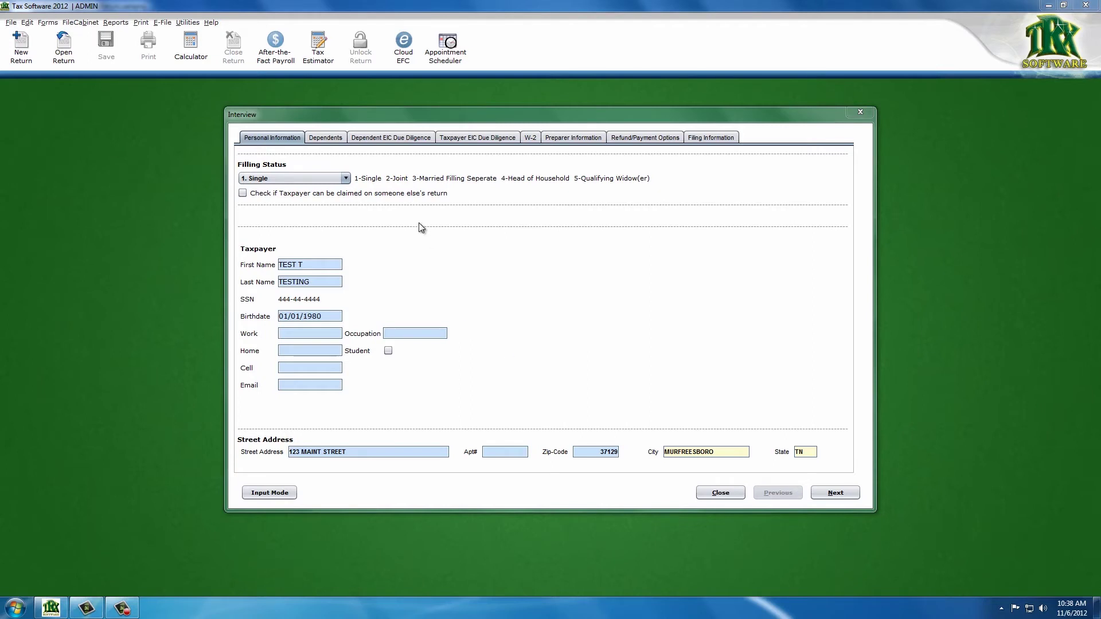
# Examine the remaining Interview sections, from Dependents, EIC due diligence and W-2 through preparer, refund/payment options and filing information
pyautogui.click(335, 138)
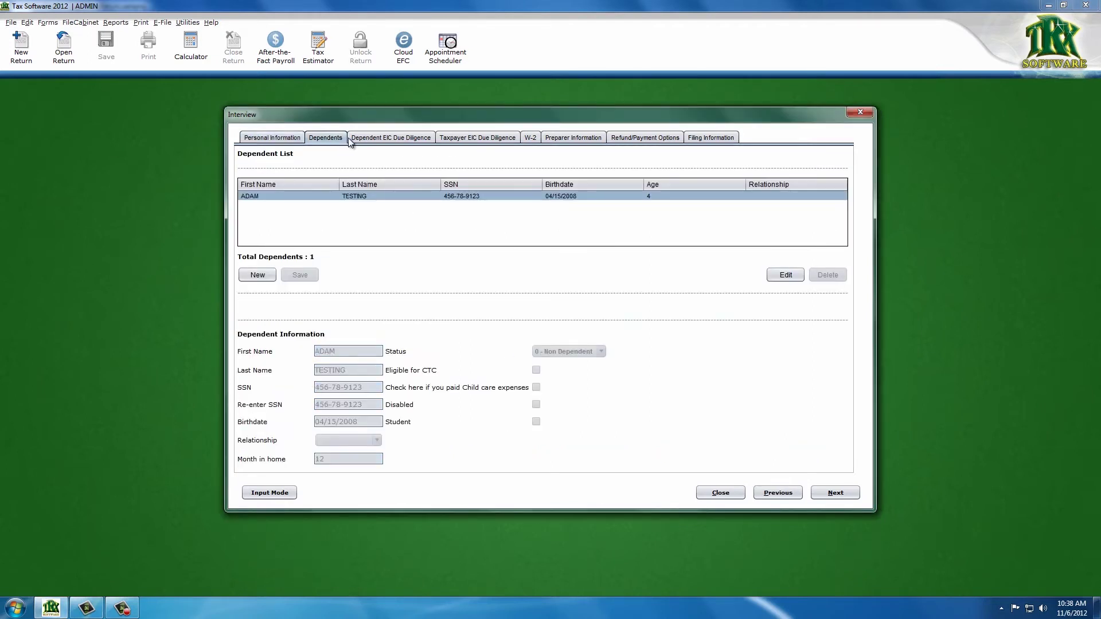
pyautogui.click(373, 139)
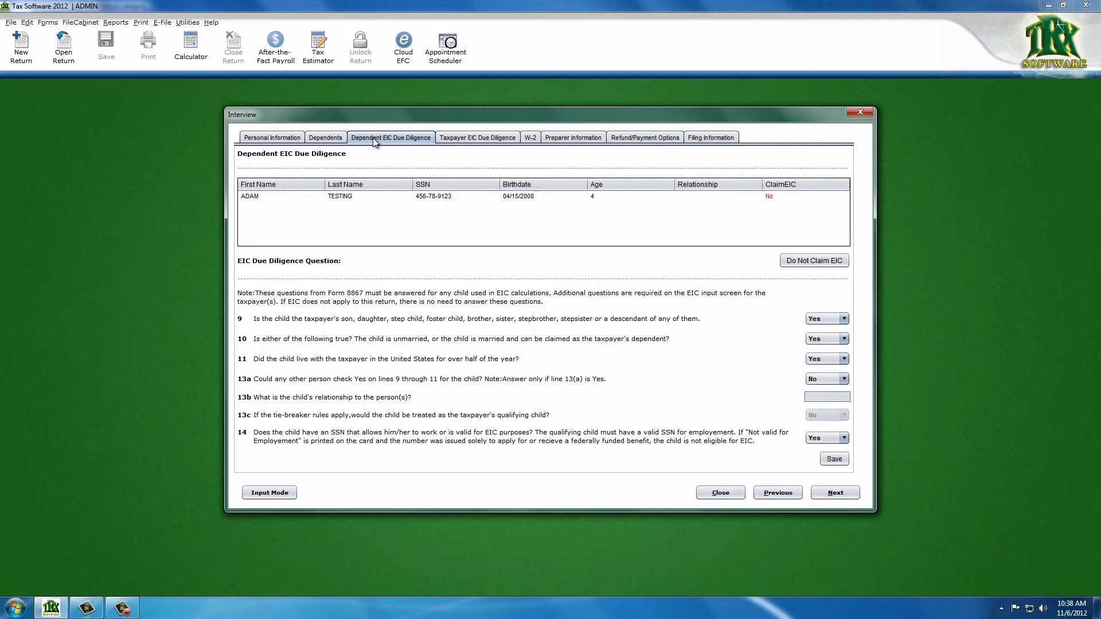
pyautogui.click(480, 138)
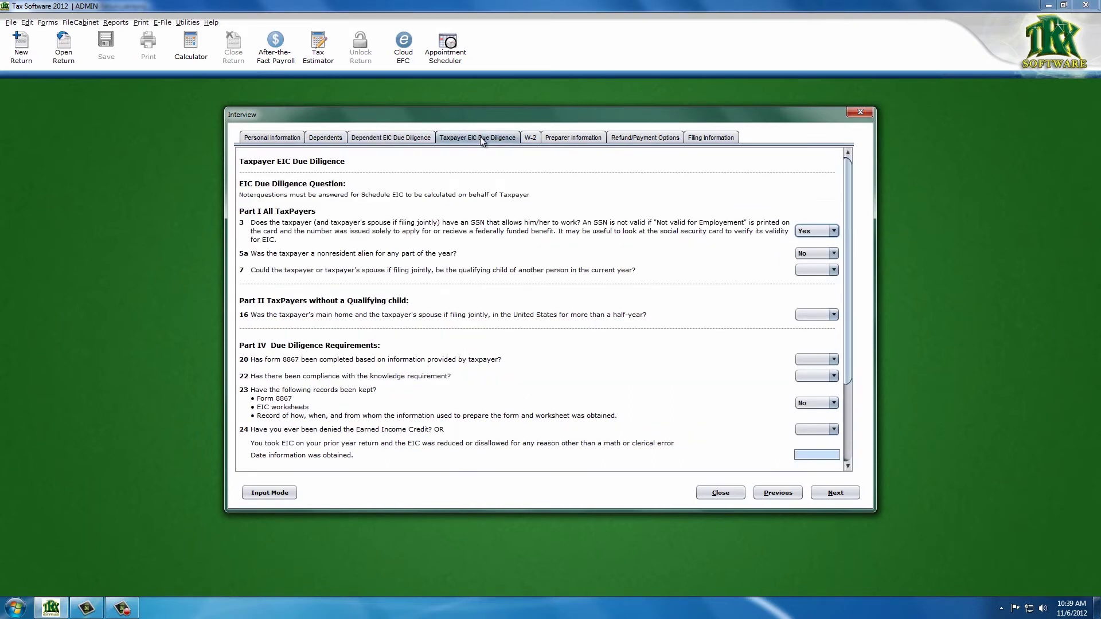
pyautogui.click(530, 138)
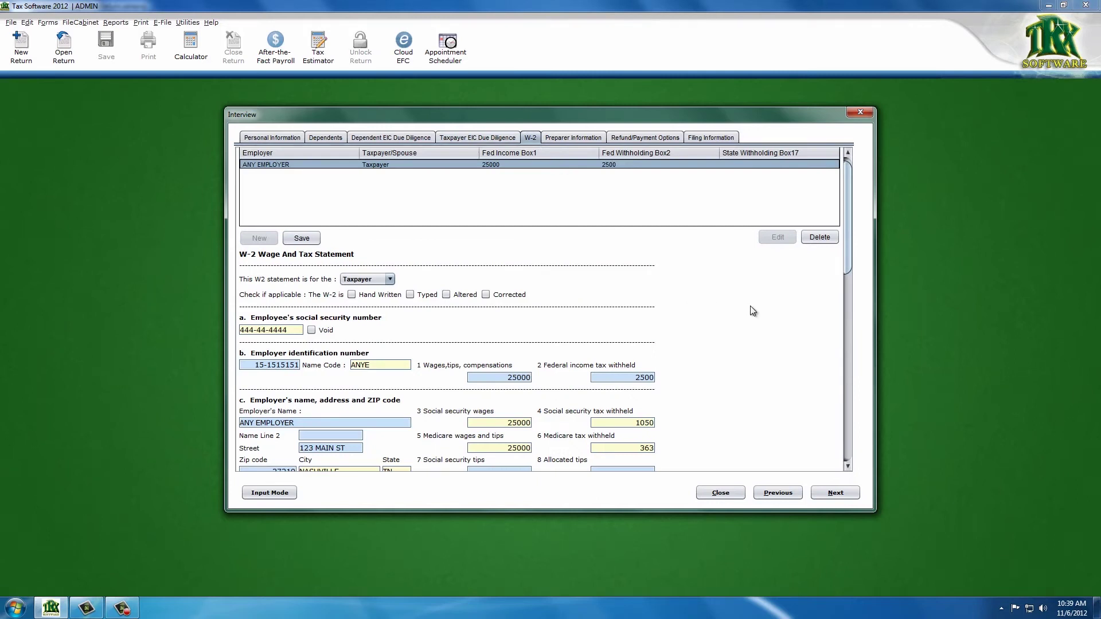
pyautogui.scroll(-1, 749, 308)
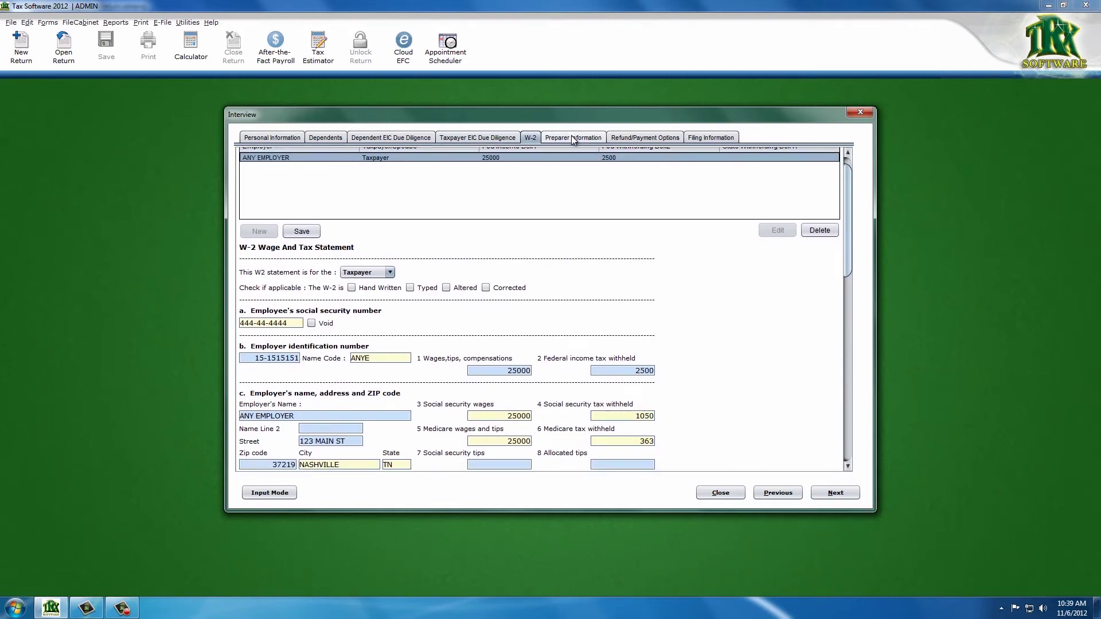
pyautogui.click(573, 138)
pyautogui.click(630, 139)
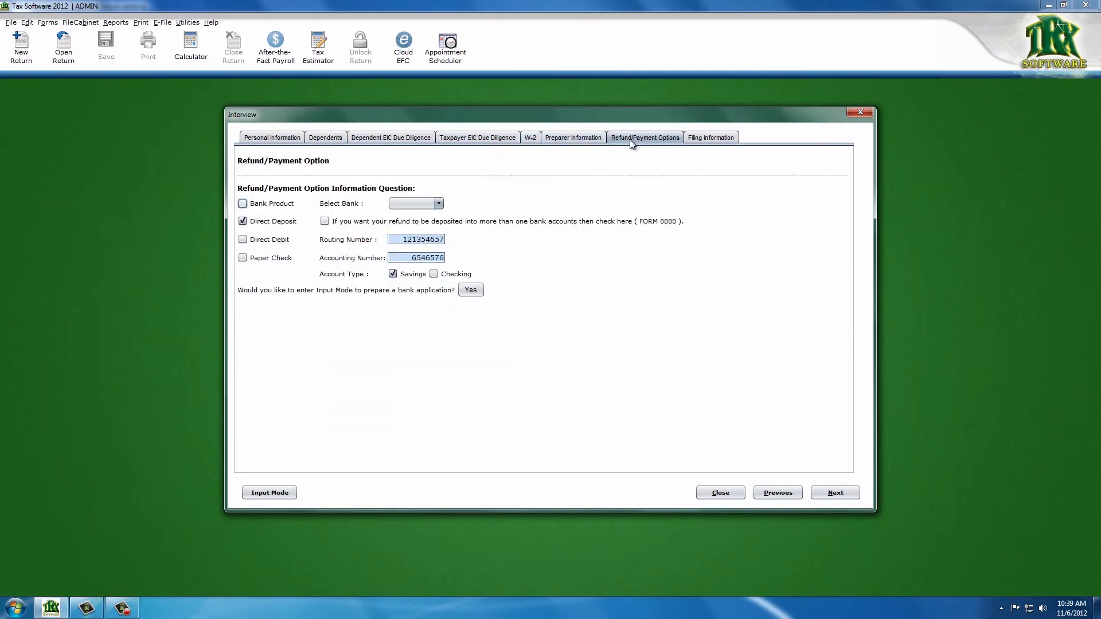
pyautogui.click(709, 142)
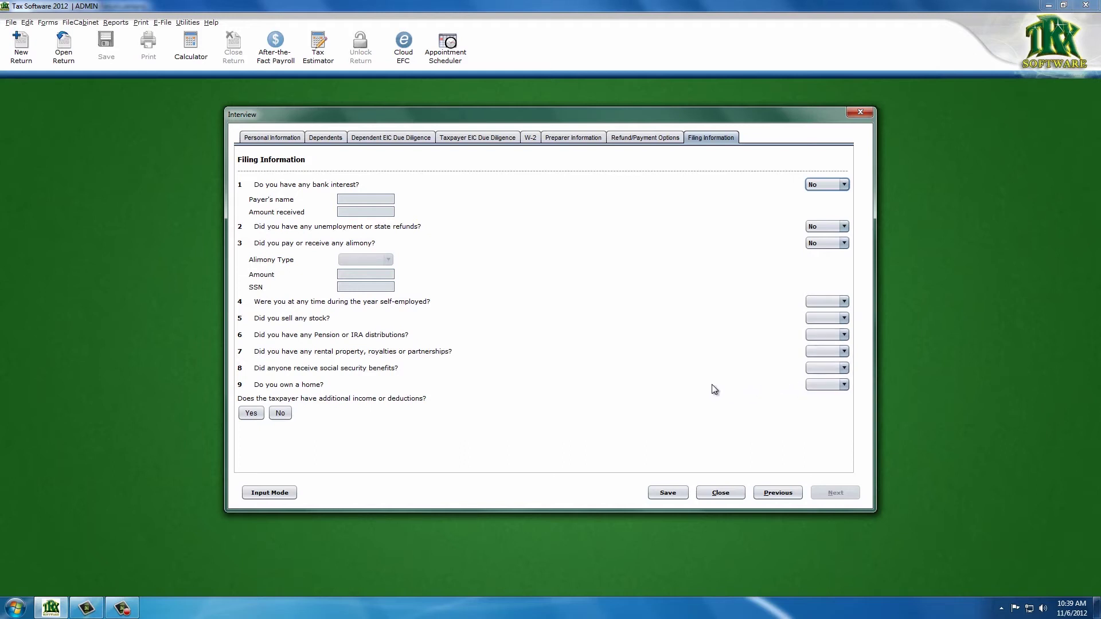
# Switch the return to Input Mode and examine the client information sheet through its dependents section
pyautogui.click(275, 493)
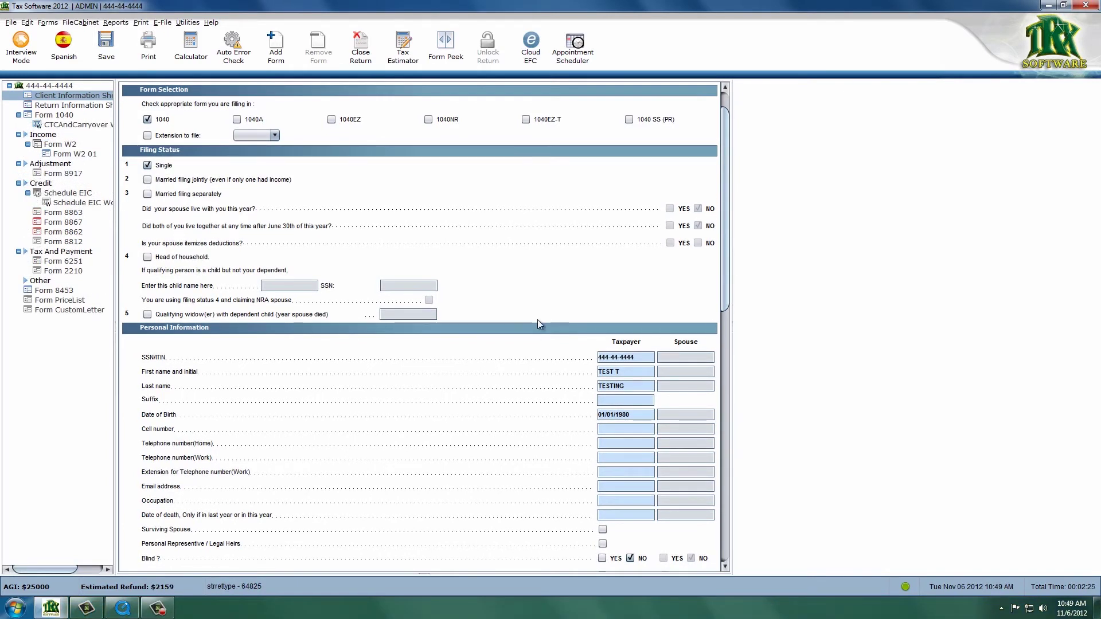
pyautogui.moveTo(724, 292); pyautogui.dragTo(718, 529)
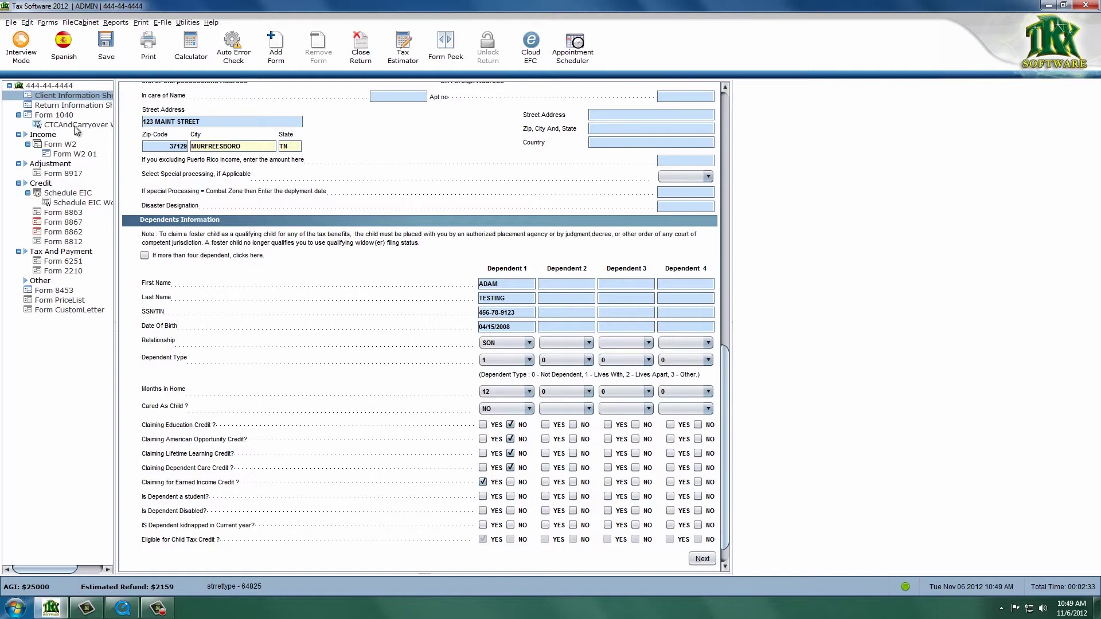
# Open Form 1040, examine it through the start of its income section, and view it with Form Peek
pyautogui.click(58, 115)
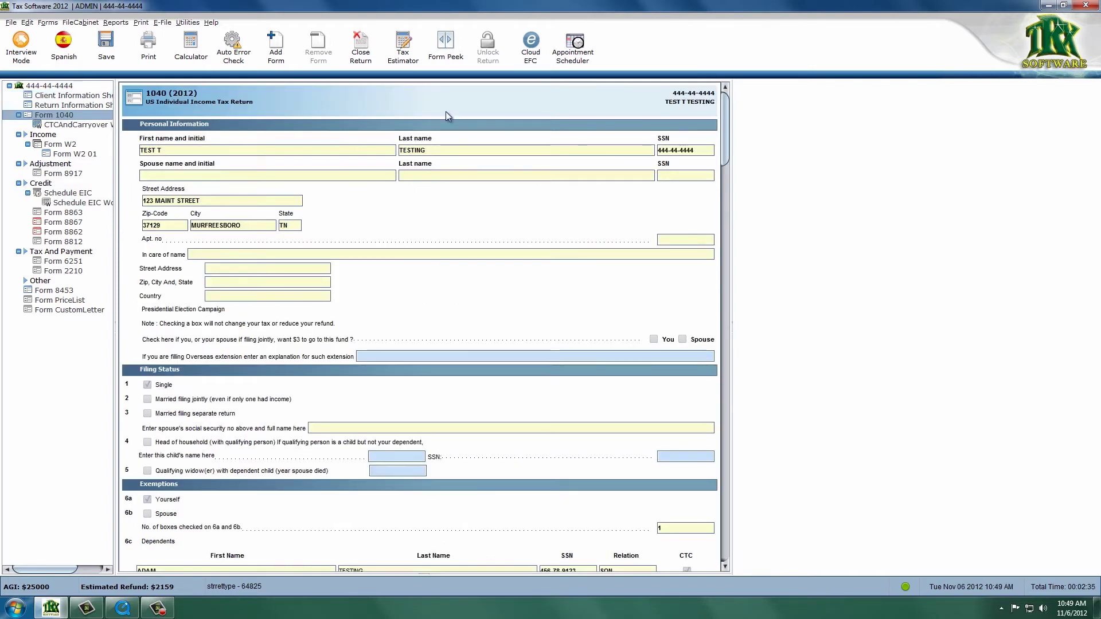
pyautogui.moveTo(725, 143); pyautogui.dragTo(727, 215)
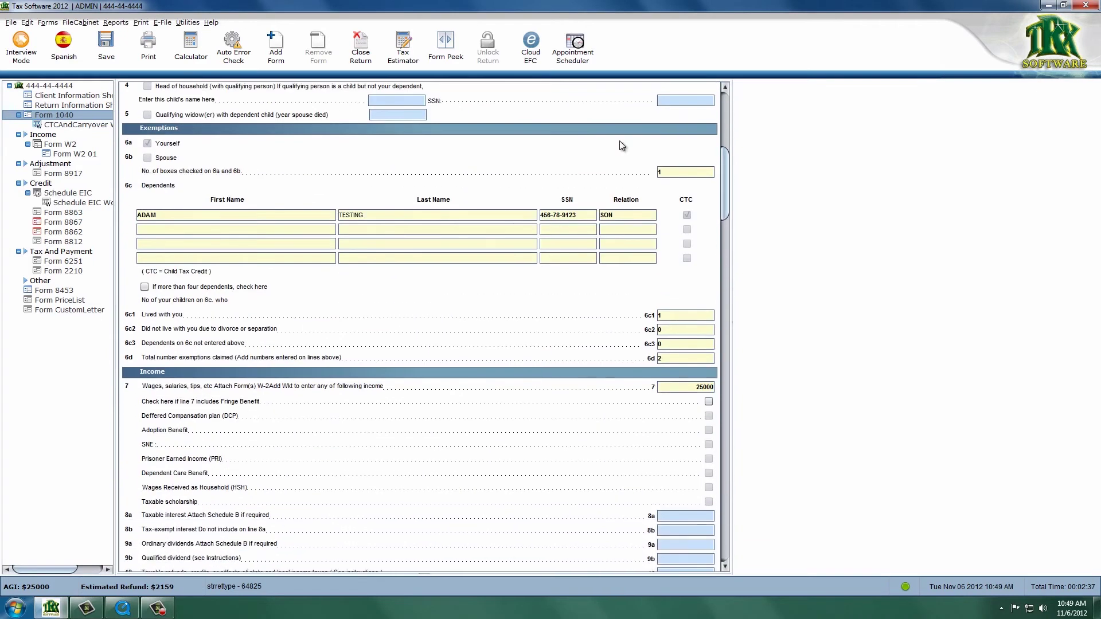
pyautogui.click(453, 56)
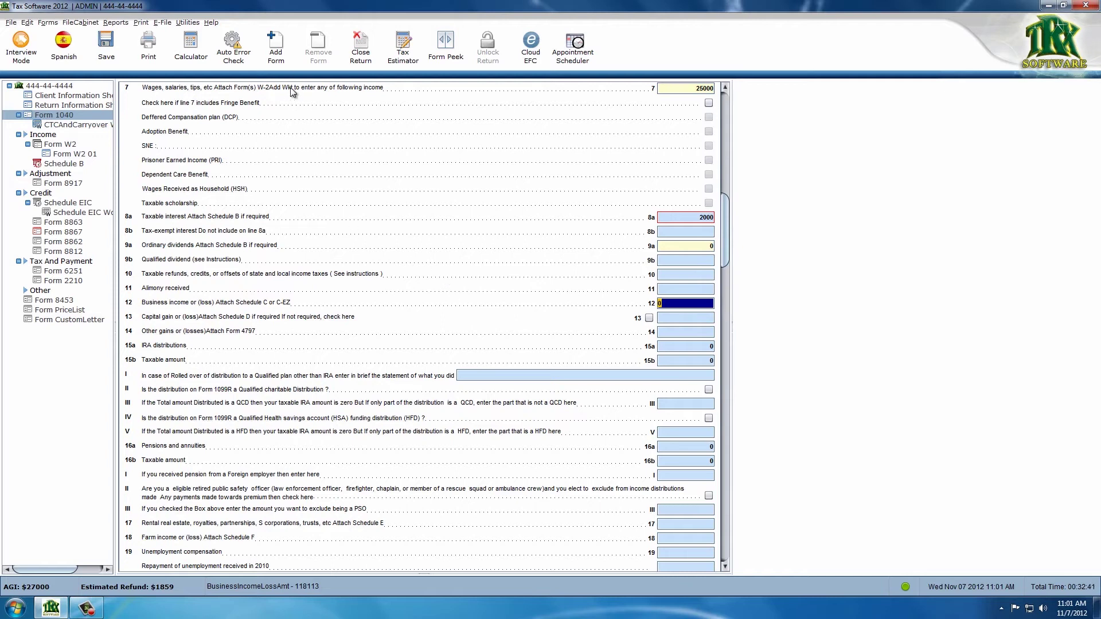
# Open the list of all forms available to add to the return
pyautogui.click(281, 55)
pyautogui.moveTo(463, 207); pyautogui.dragTo(463, 177)
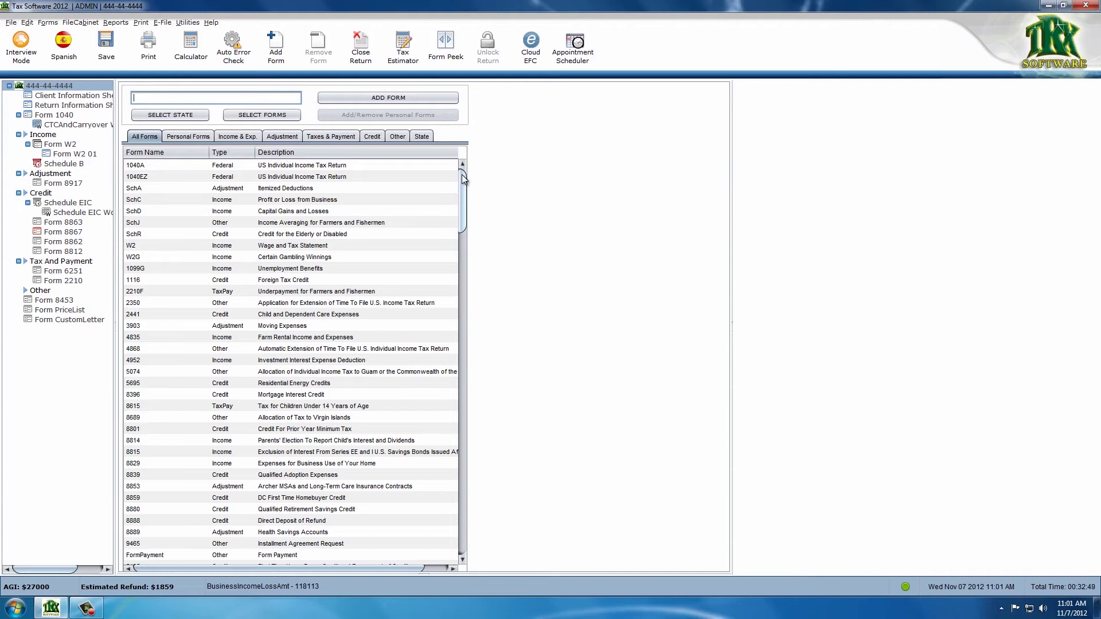
pyautogui.doubleClick(172, 199)
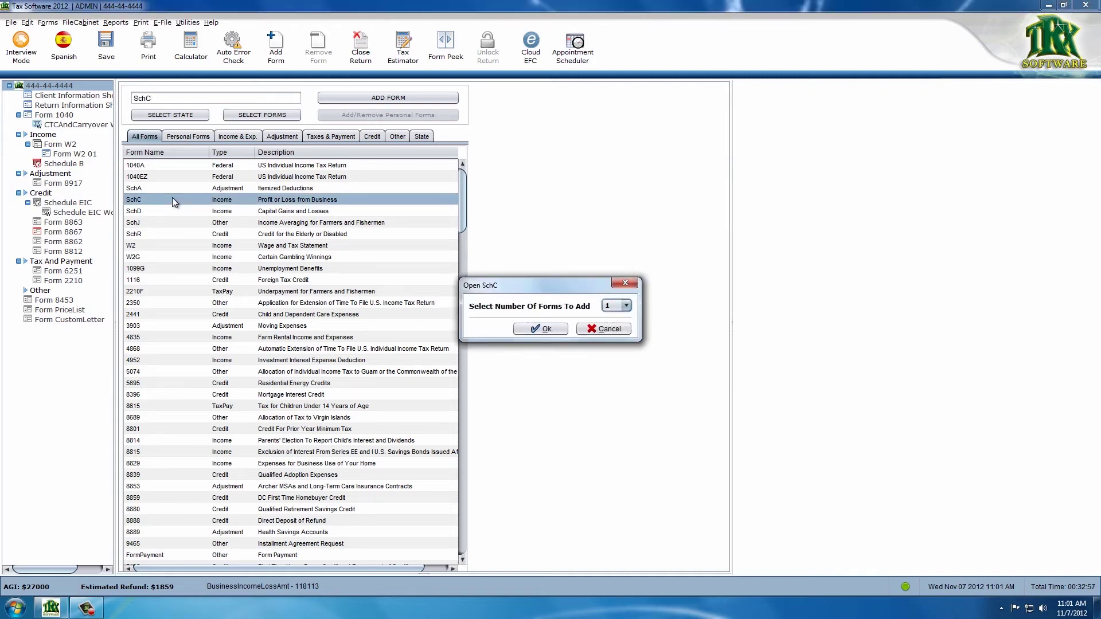
pyautogui.click(627, 305)
pyautogui.click(628, 306)
pyautogui.click(604, 329)
# Add Schedule A (Itemized Deductions) to the return from the list of all forms
pyautogui.doubleClick(132, 189)
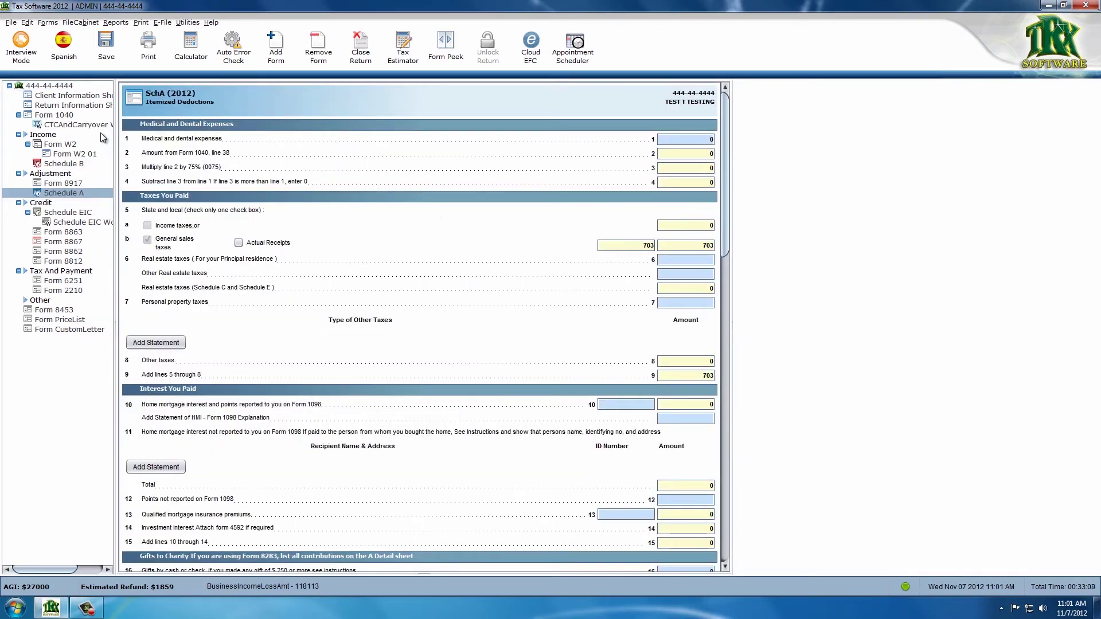
# Add one new Schedule C through the form link on line 12, business income or loss, of Form 1040
pyautogui.click(66, 116)
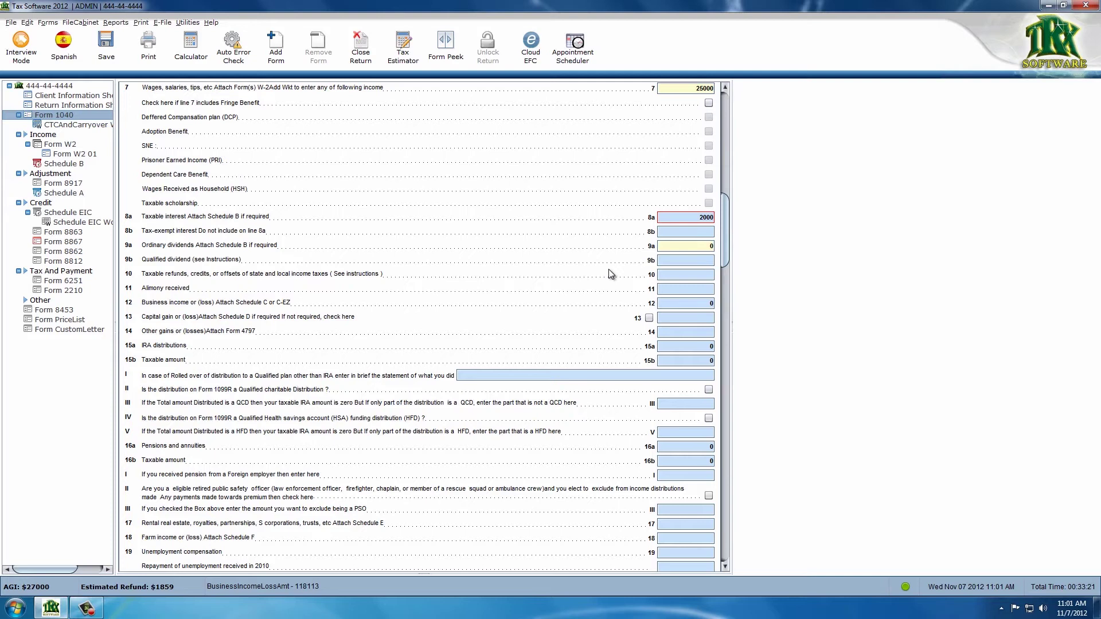
pyautogui.doubleClick(680, 302)
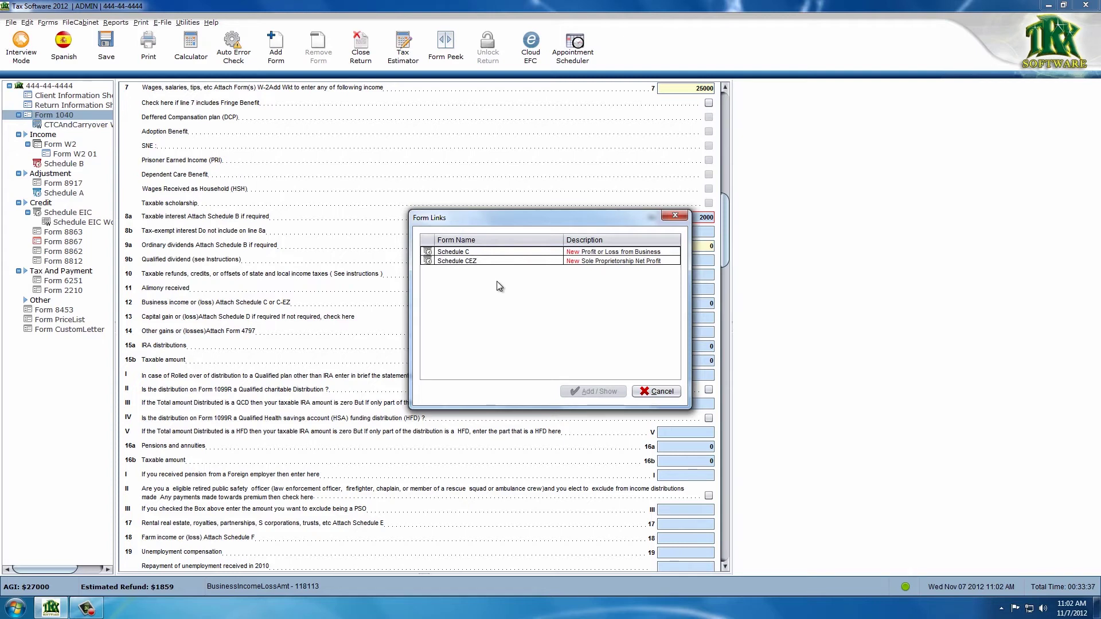
pyautogui.click(470, 253)
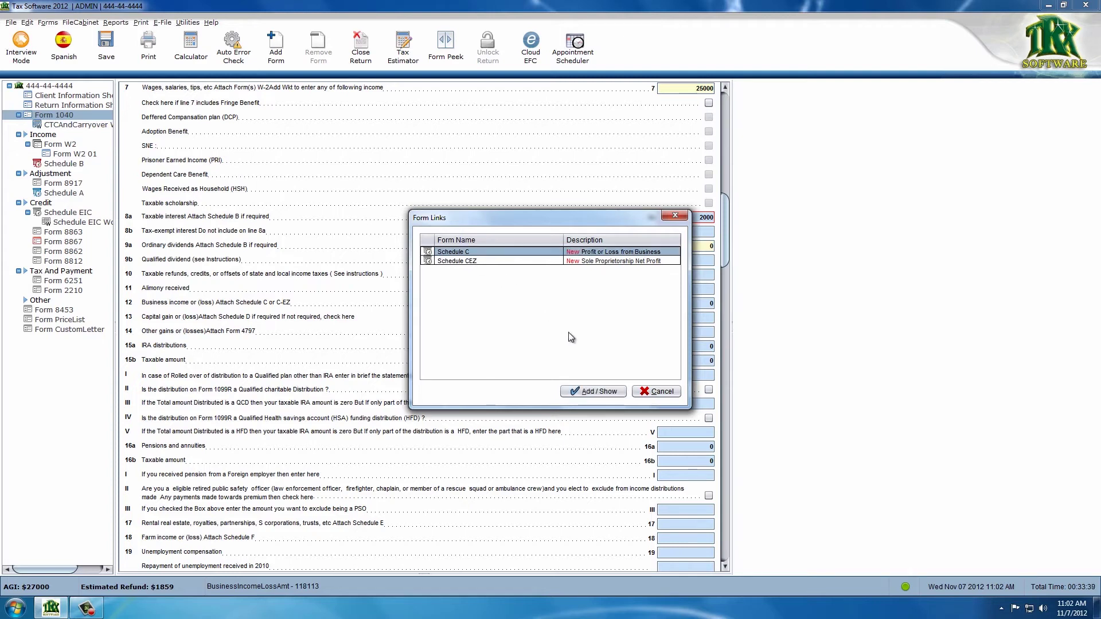
pyautogui.click(607, 391)
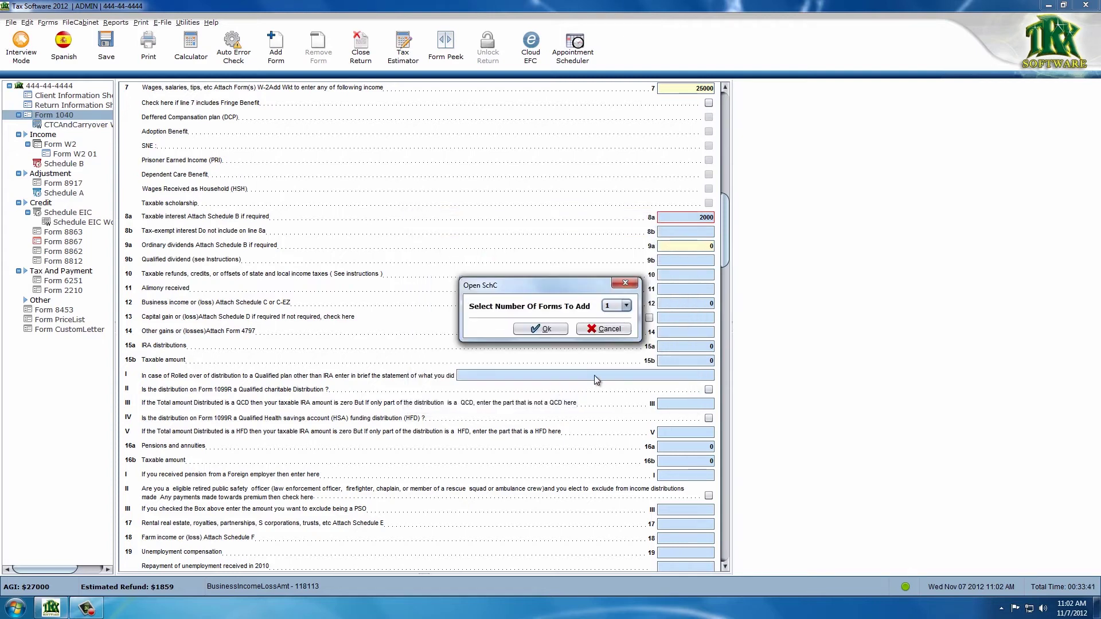
pyautogui.click(552, 328)
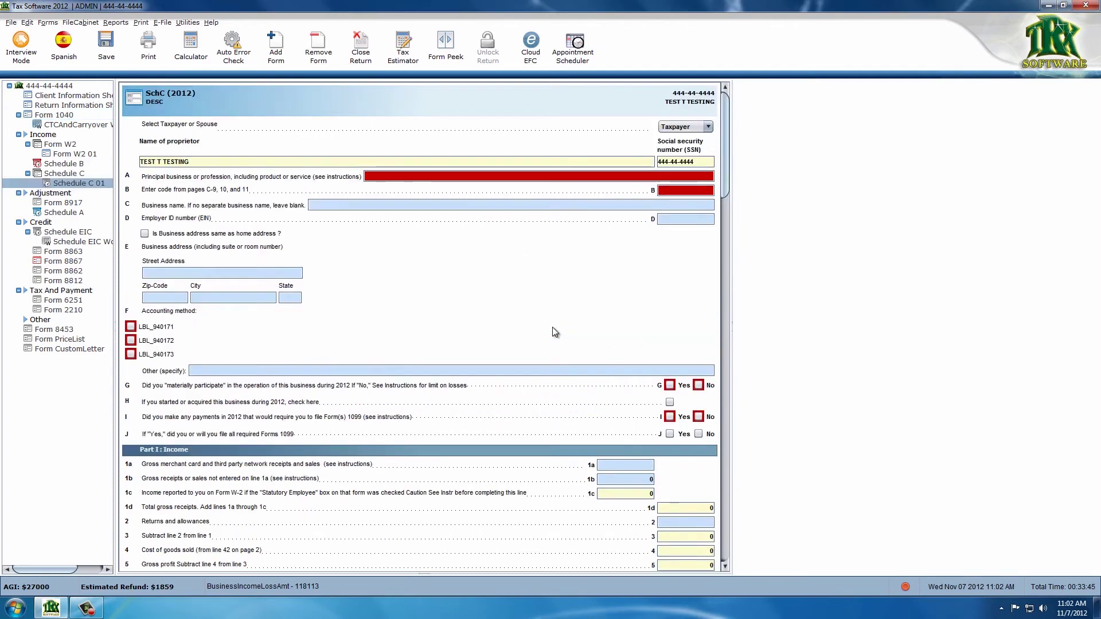
pyautogui.scroll(-5, 552, 329)
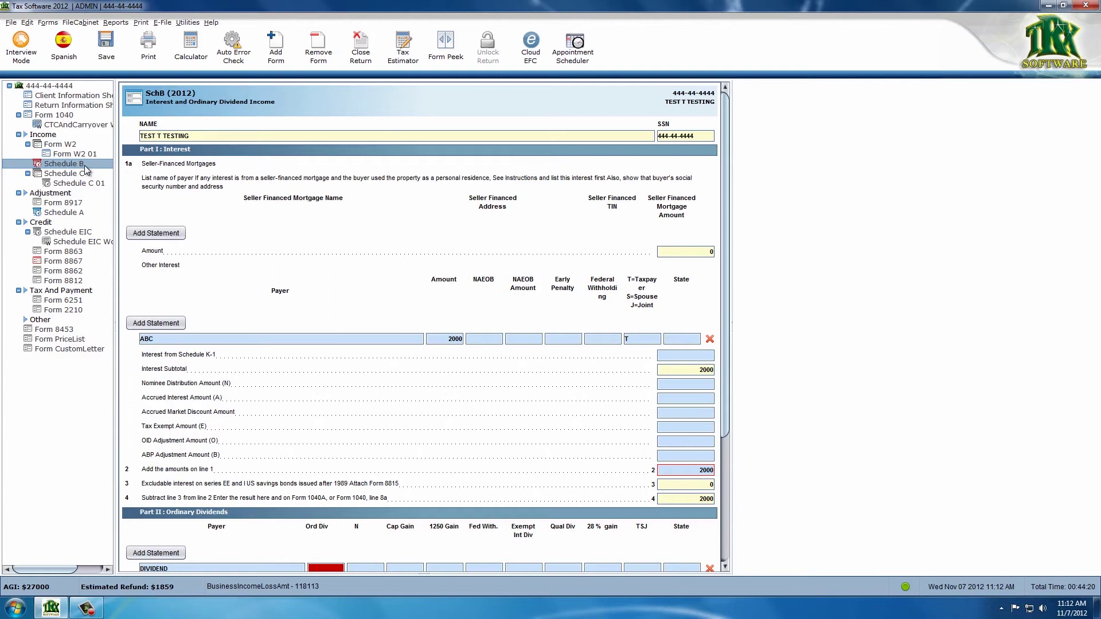
# Remove Schedule B from the return
pyautogui.rightClick(85, 168)
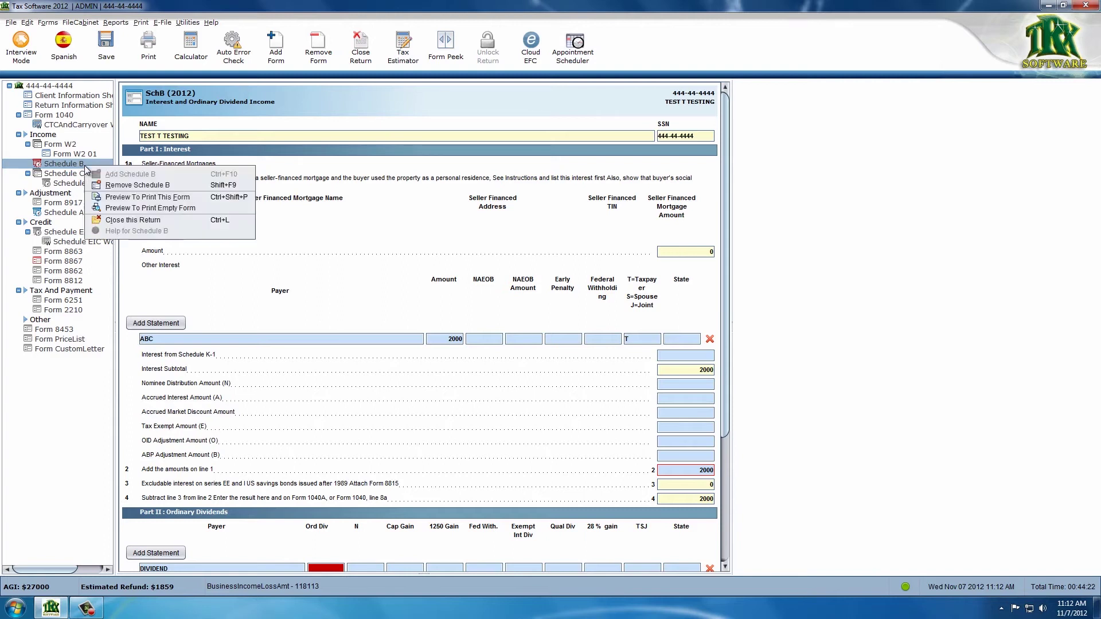
pyautogui.click(179, 185)
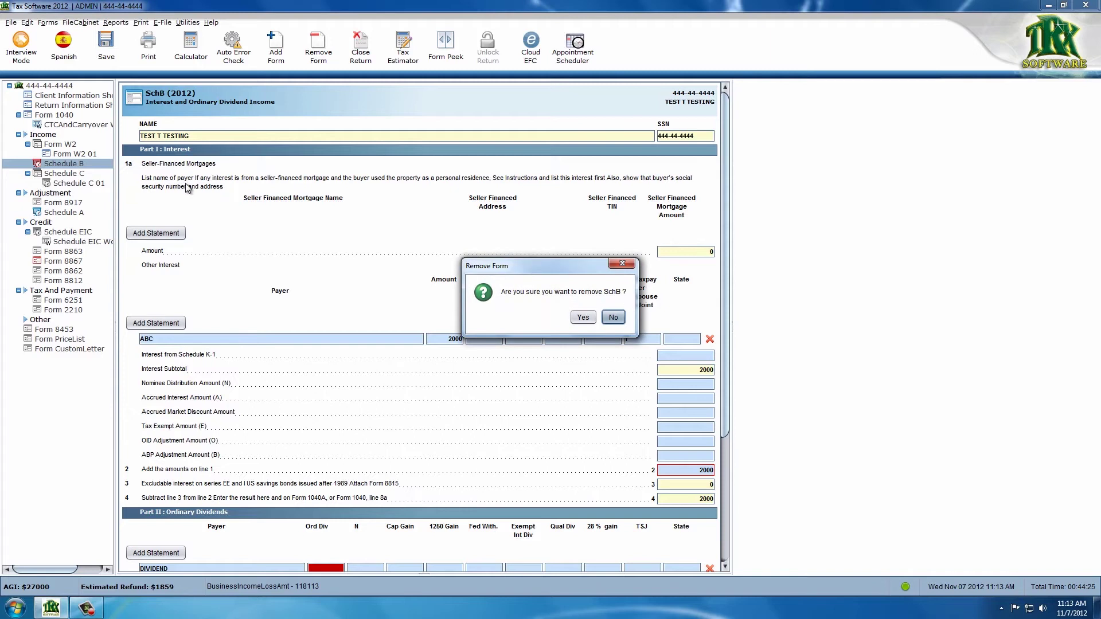
pyautogui.click(586, 316)
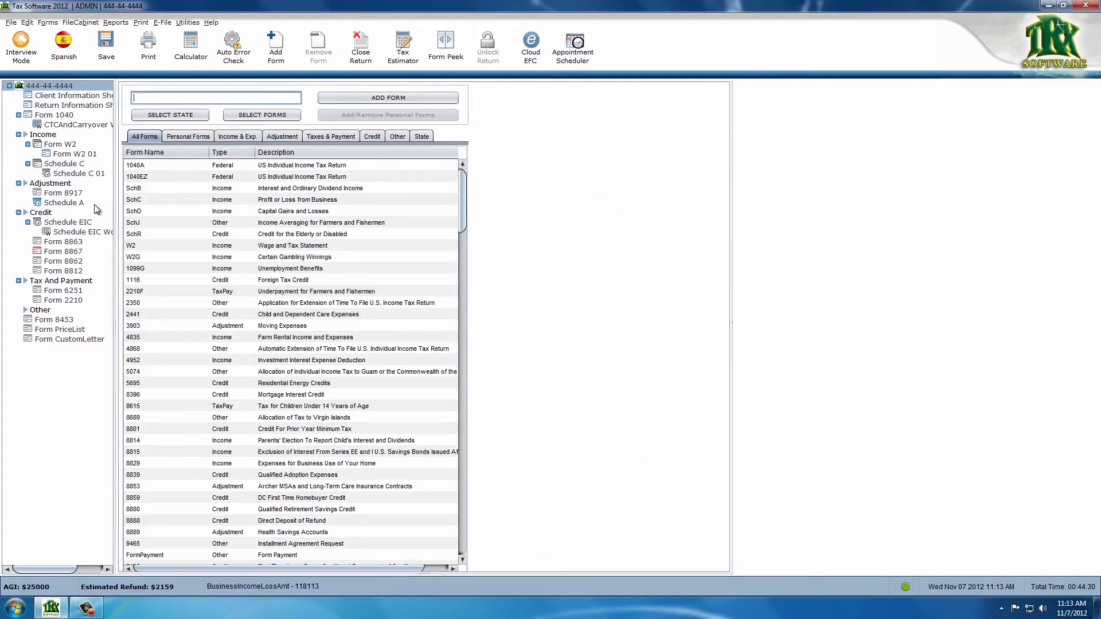
# Open Schedule A and remove it from the return
pyautogui.click(75, 202)
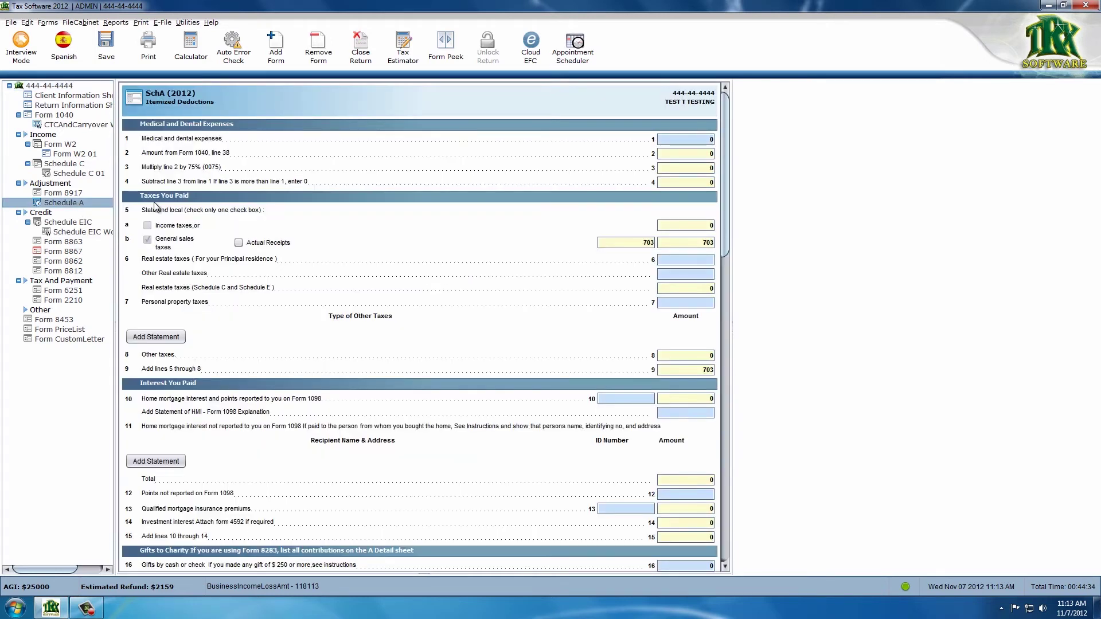
pyautogui.click(321, 49)
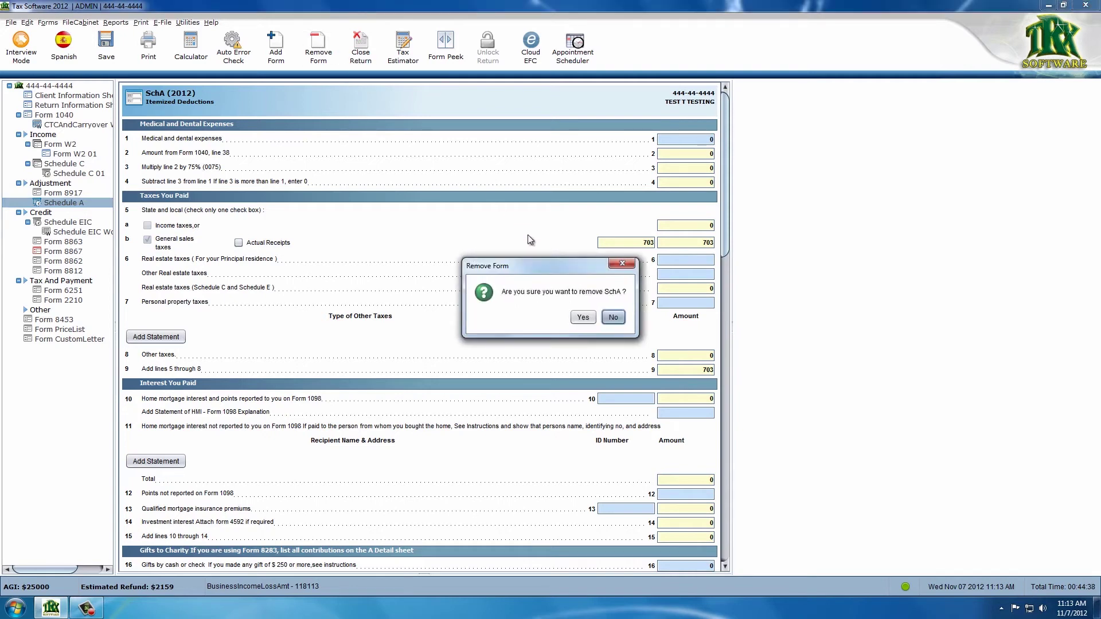
pyautogui.click(590, 319)
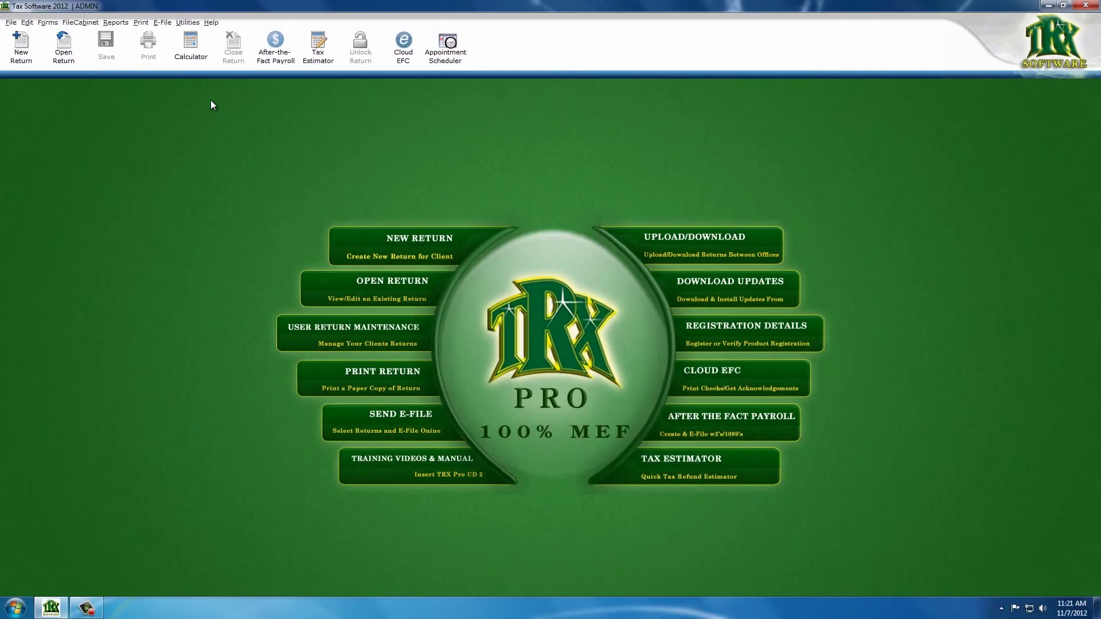
# Open the Download States web page and download the California state installer
pyautogui.click(196, 23)
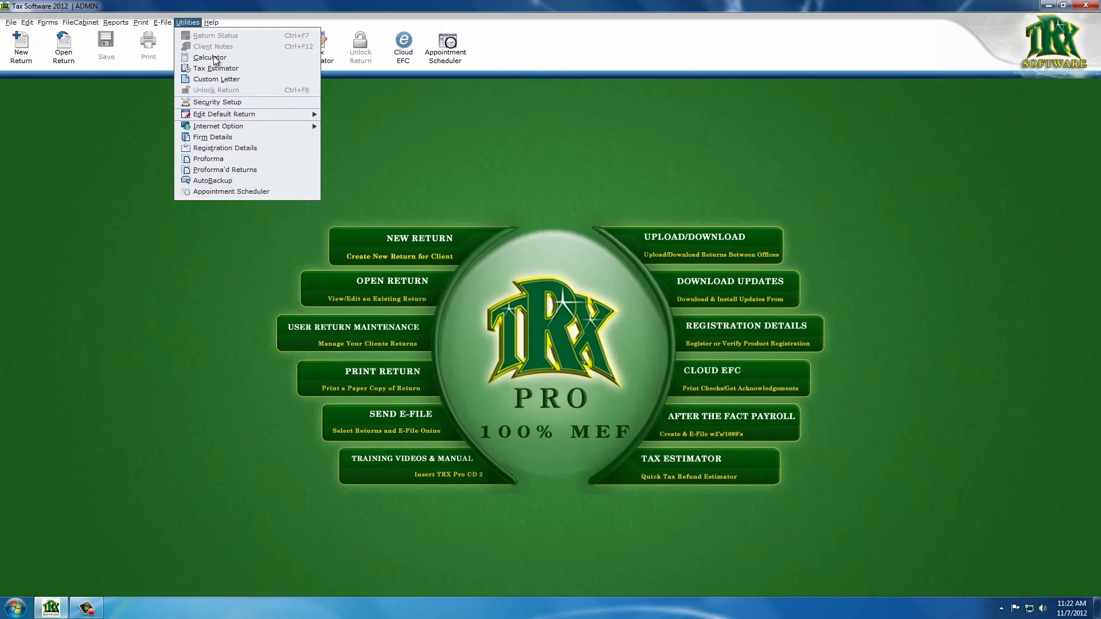
pyautogui.moveTo(264, 126)
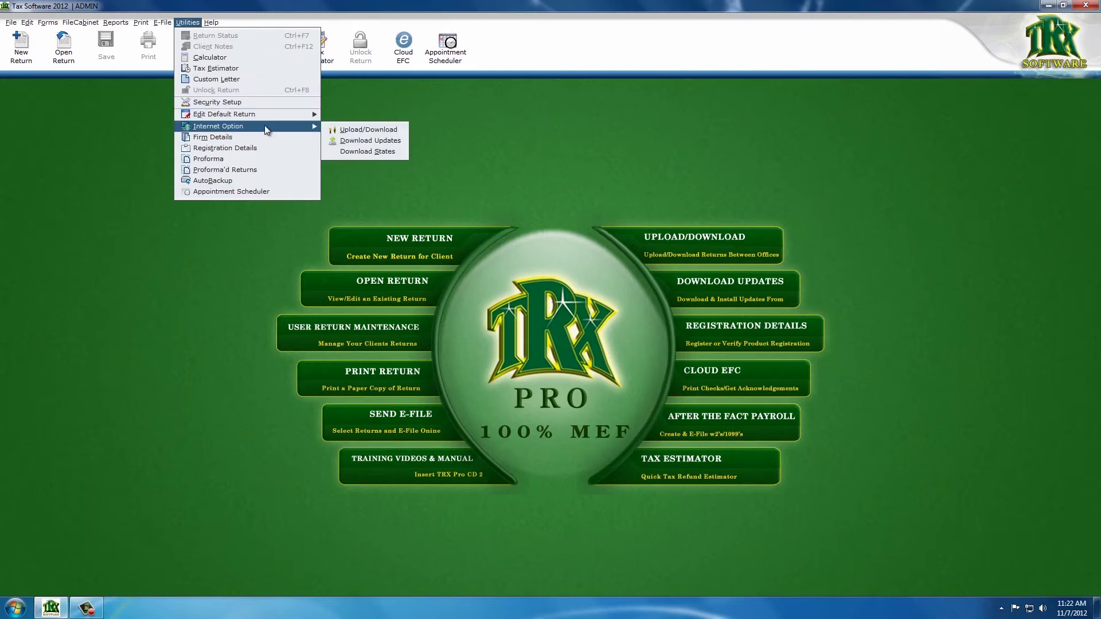
pyautogui.click(360, 151)
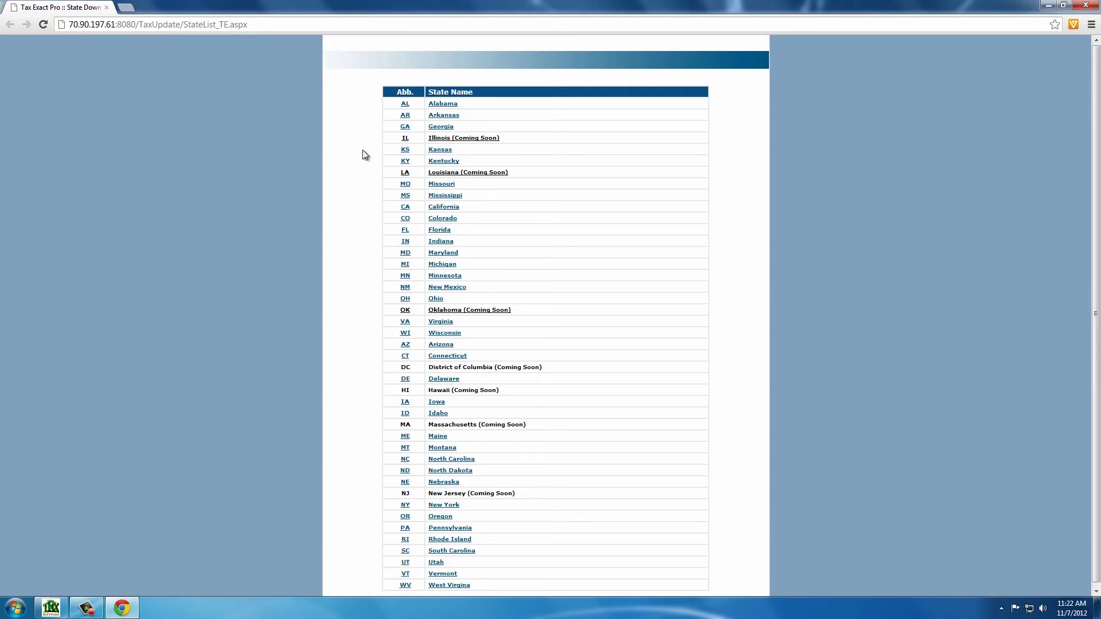
pyautogui.click(442, 208)
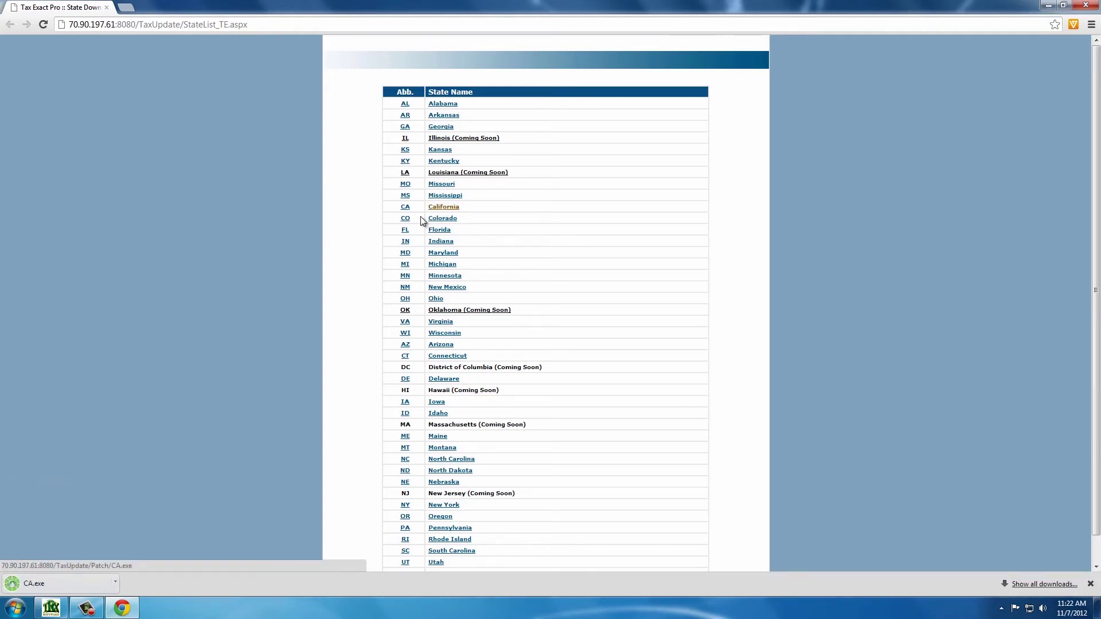
# Run the downloaded CA.exe installer and install the California state package into C:\Program Files (x86)\TaxSoftware2012
pyautogui.click(67, 583)
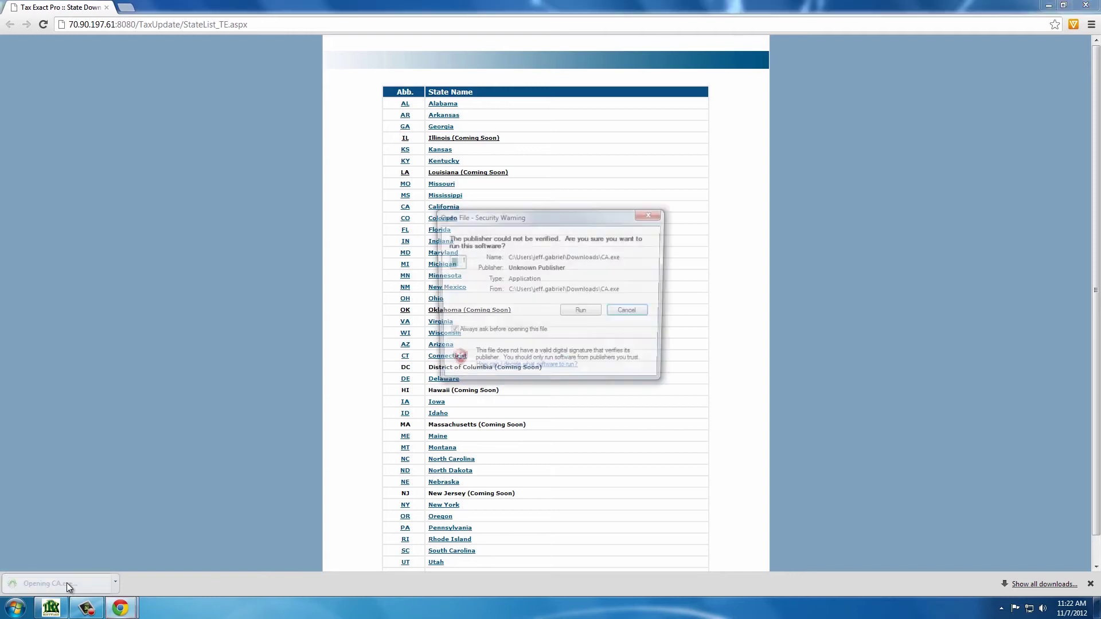
pyautogui.click(581, 313)
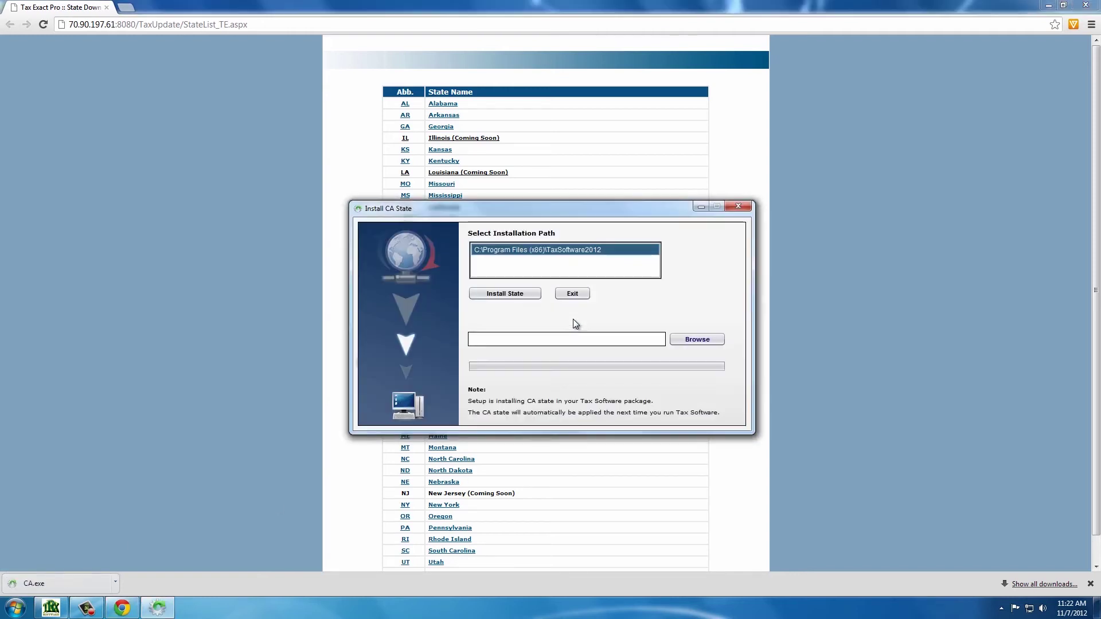
pyautogui.click(526, 295)
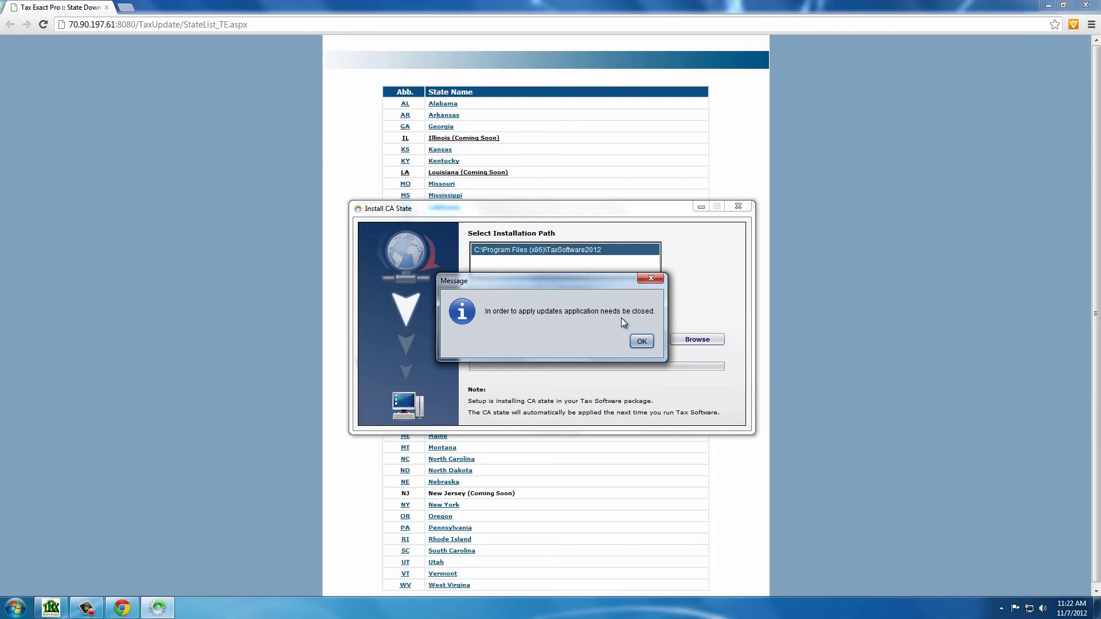
pyautogui.click(642, 341)
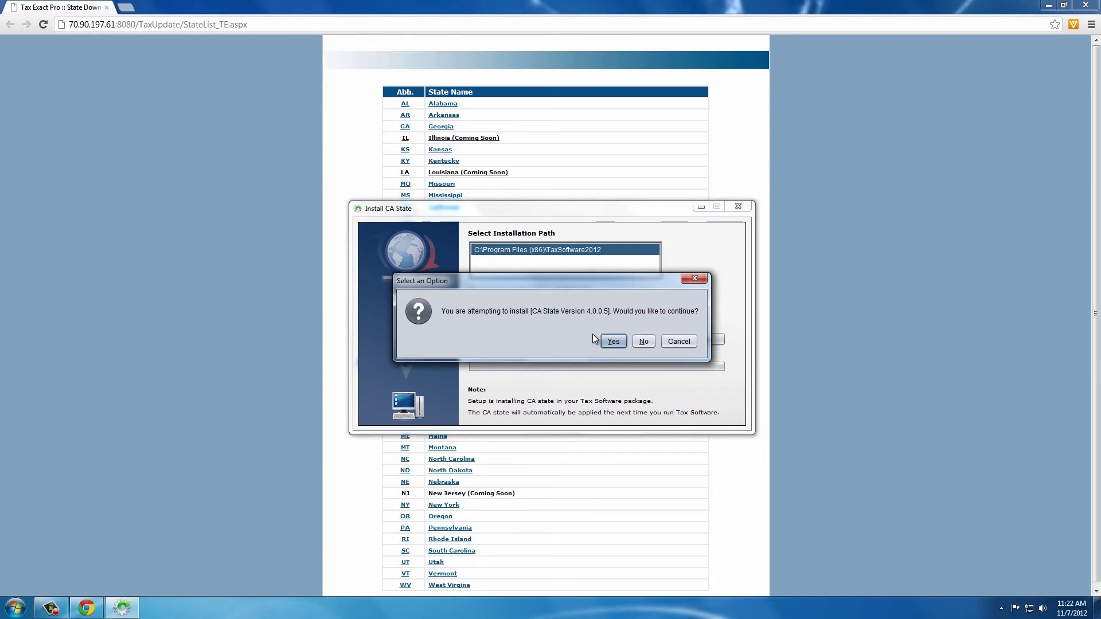
pyautogui.click(611, 338)
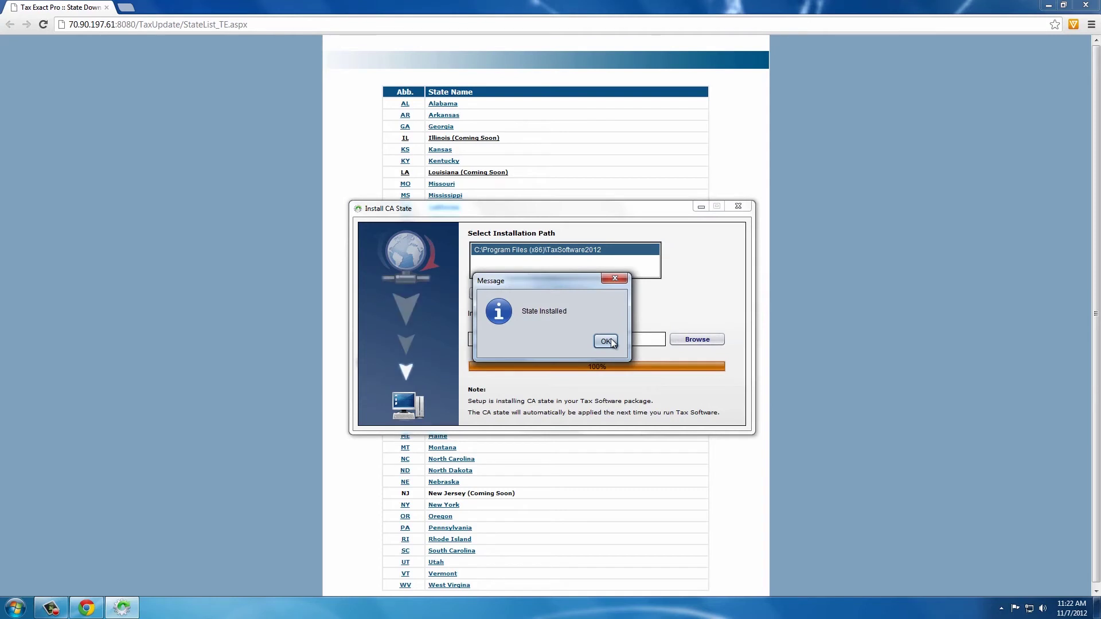
pyautogui.click(611, 339)
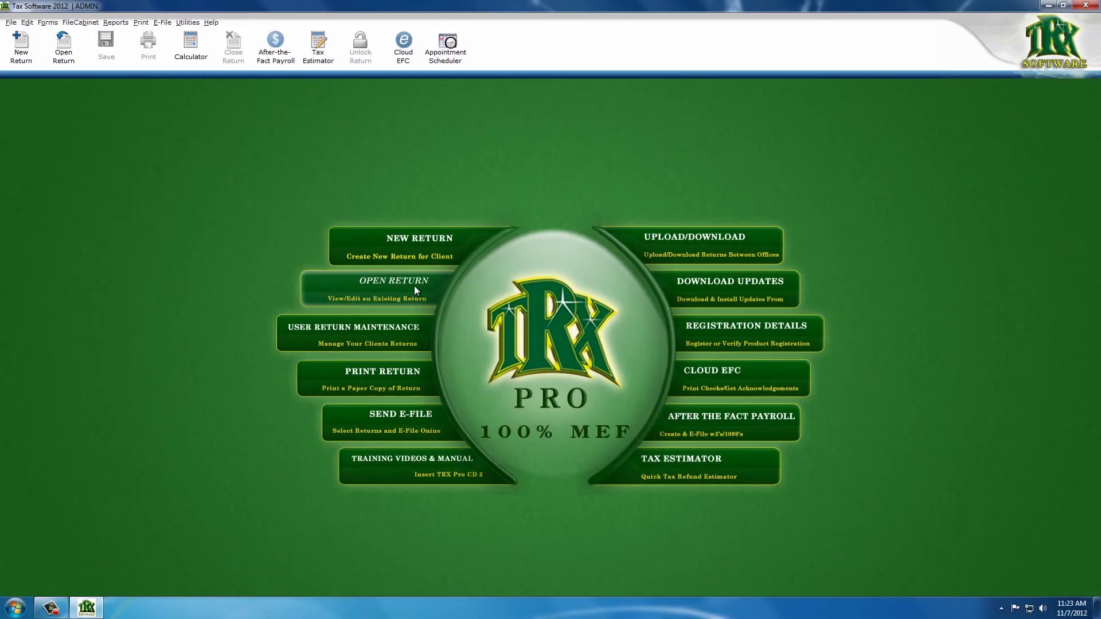
# Open the existing 1040 return and bring up the state selection from its Return Information Sheet
pyautogui.click(414, 286)
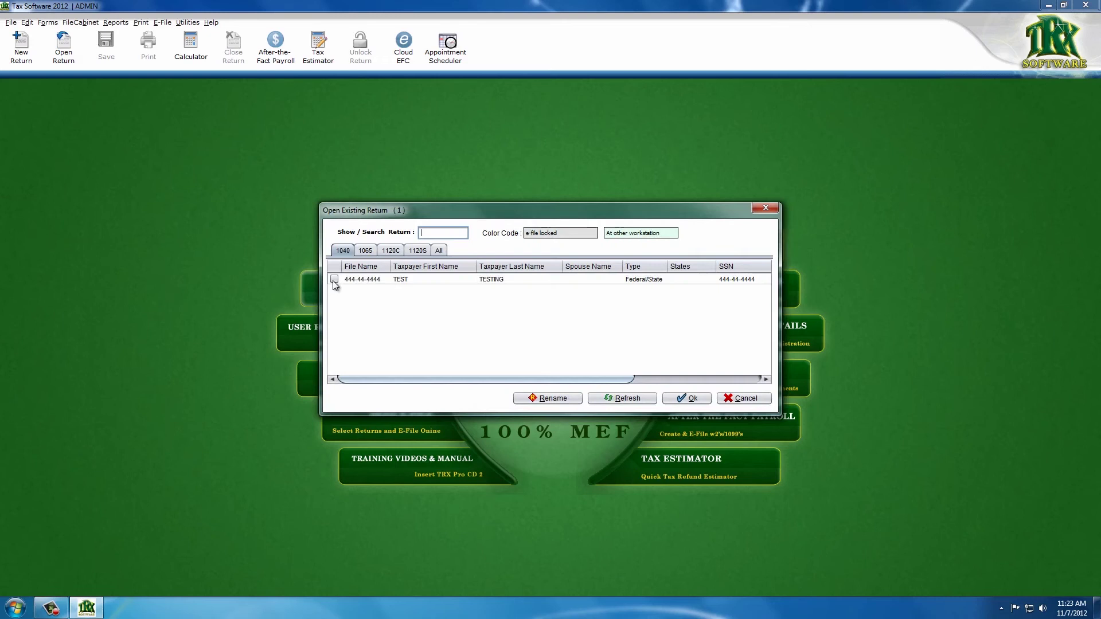
pyautogui.click(334, 279)
pyautogui.click(688, 399)
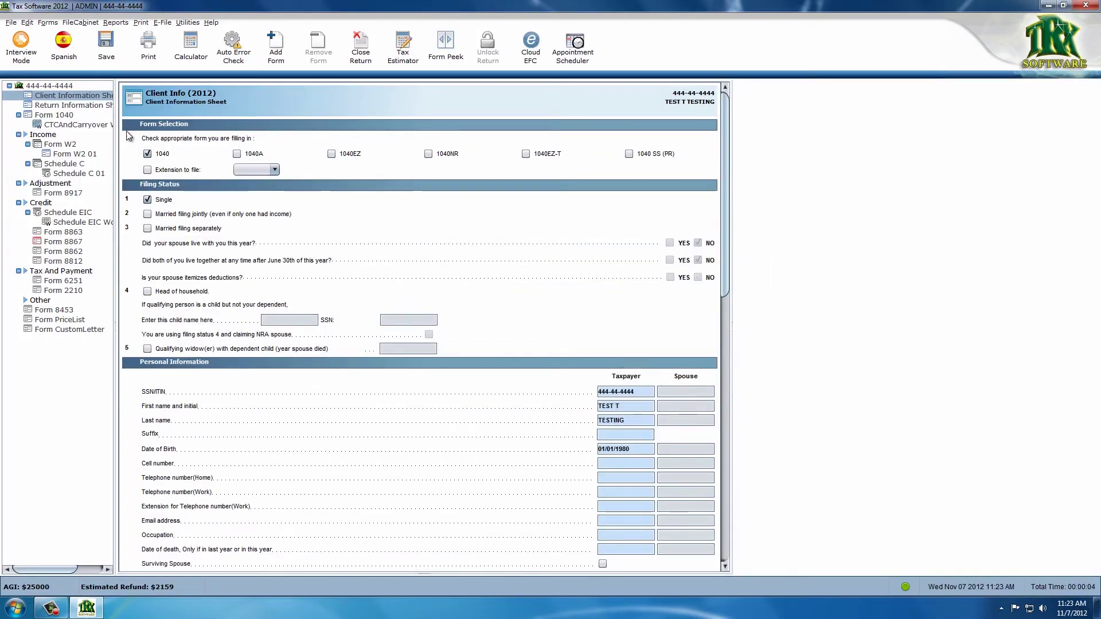
pyautogui.click(94, 109)
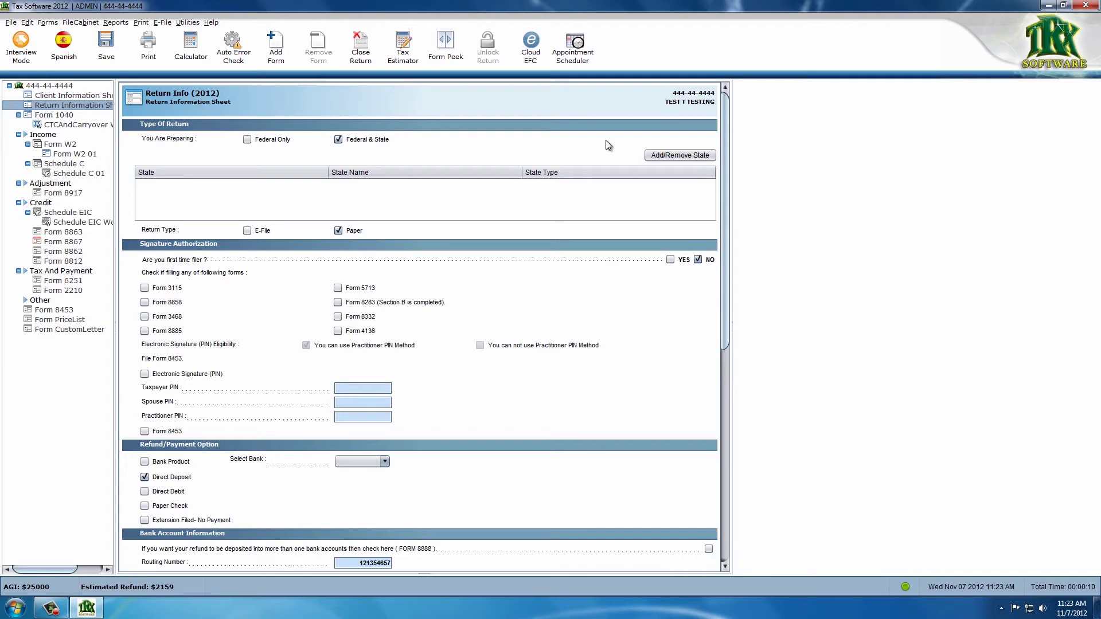
pyautogui.click(692, 159)
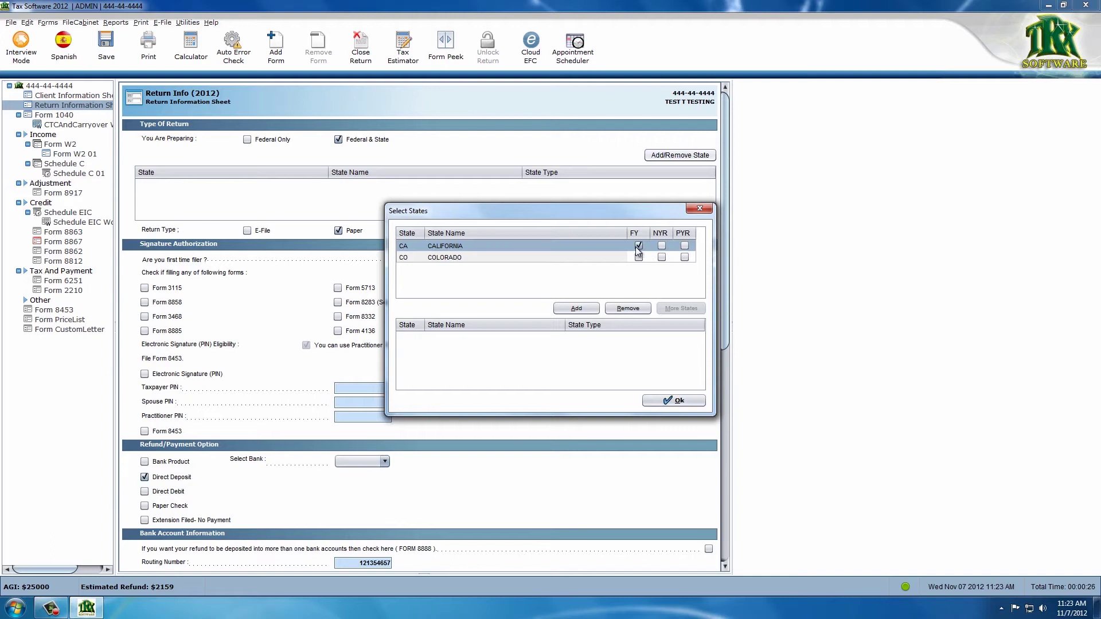
# Add California as a full-year resident state, view its state type choices, and remove it from the return
pyautogui.click(586, 306)
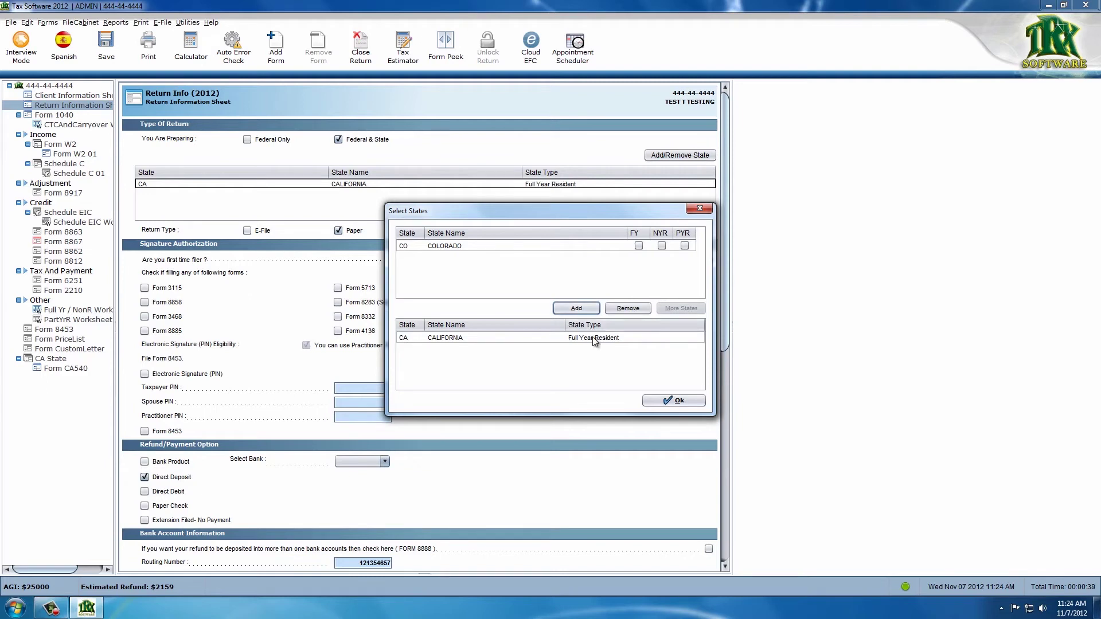
pyautogui.click(592, 336)
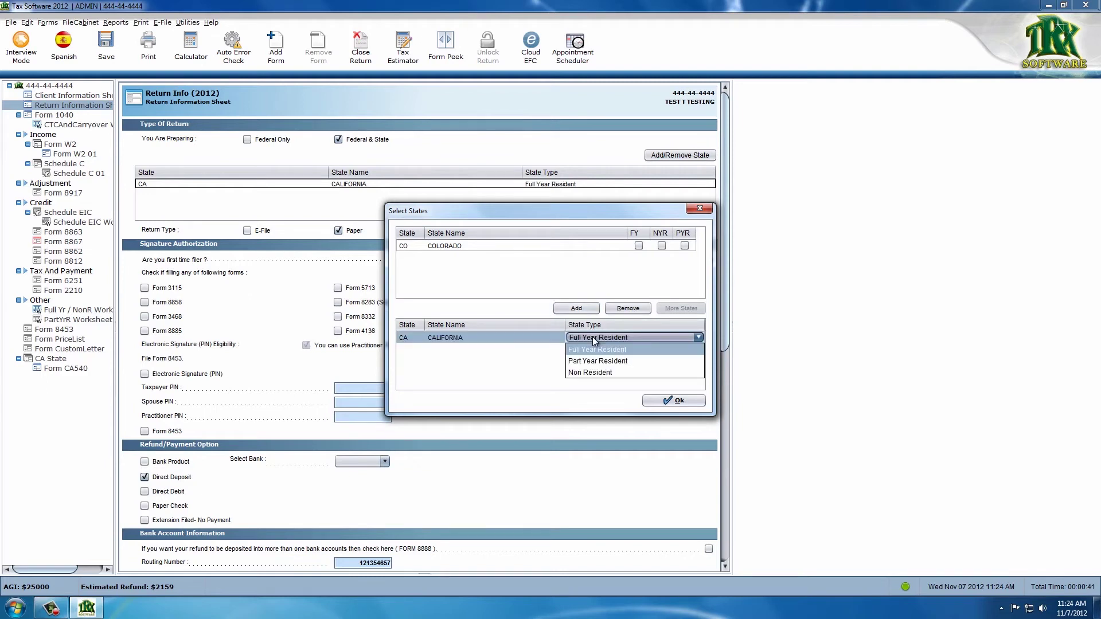
pyautogui.click(630, 309)
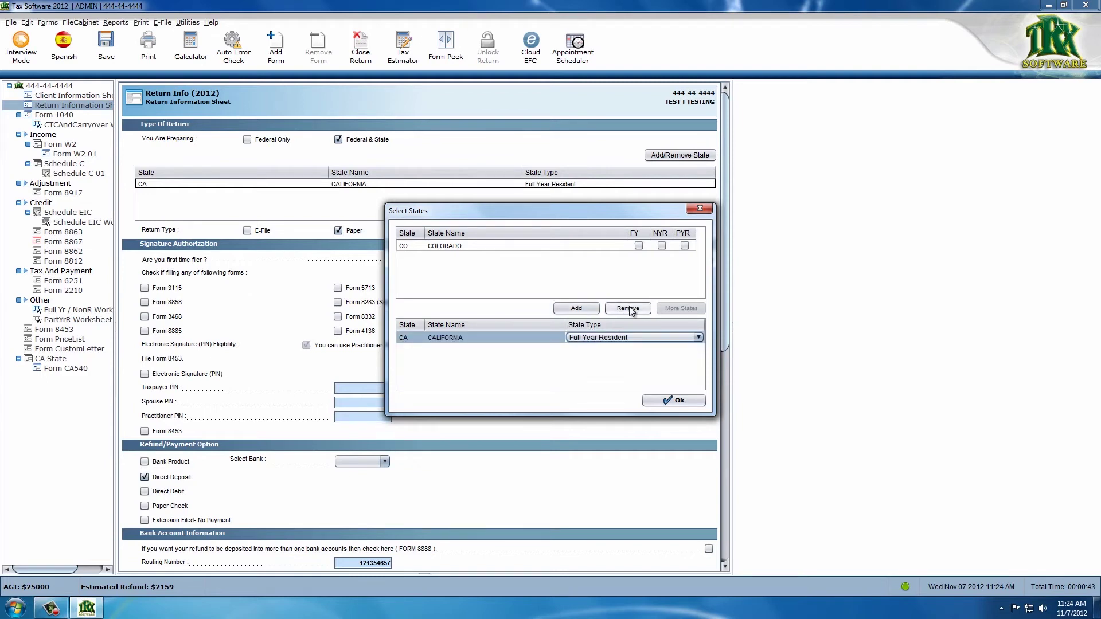
pyautogui.click(630, 309)
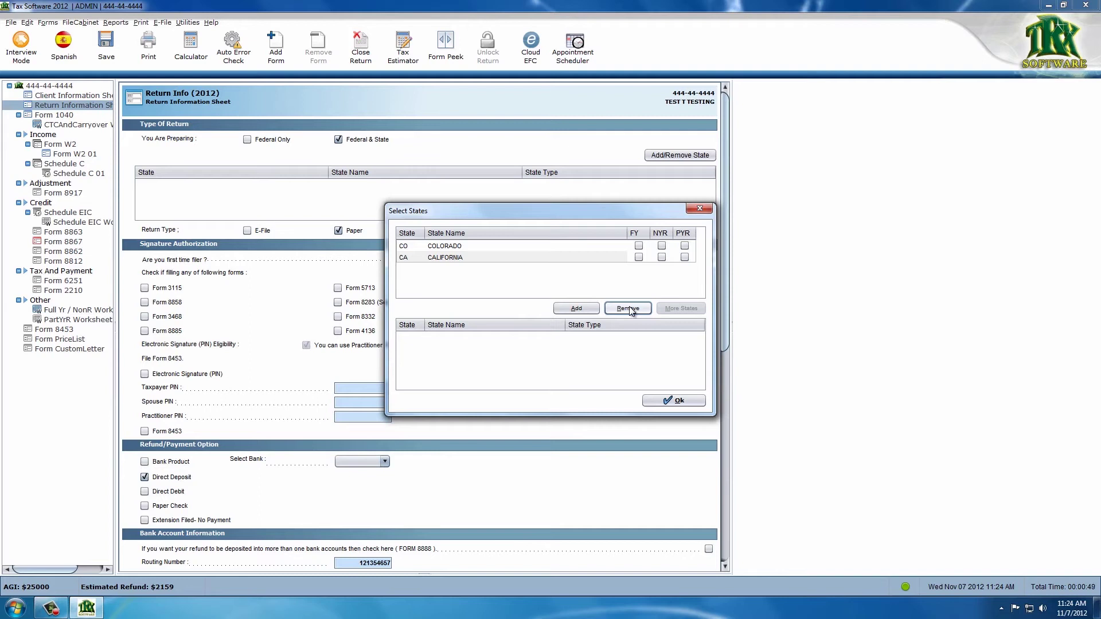
# Add Colorado to the return as a full-year resident state and open Form CO104
pyautogui.click(638, 246)
pyautogui.click(576, 308)
pyautogui.click(676, 401)
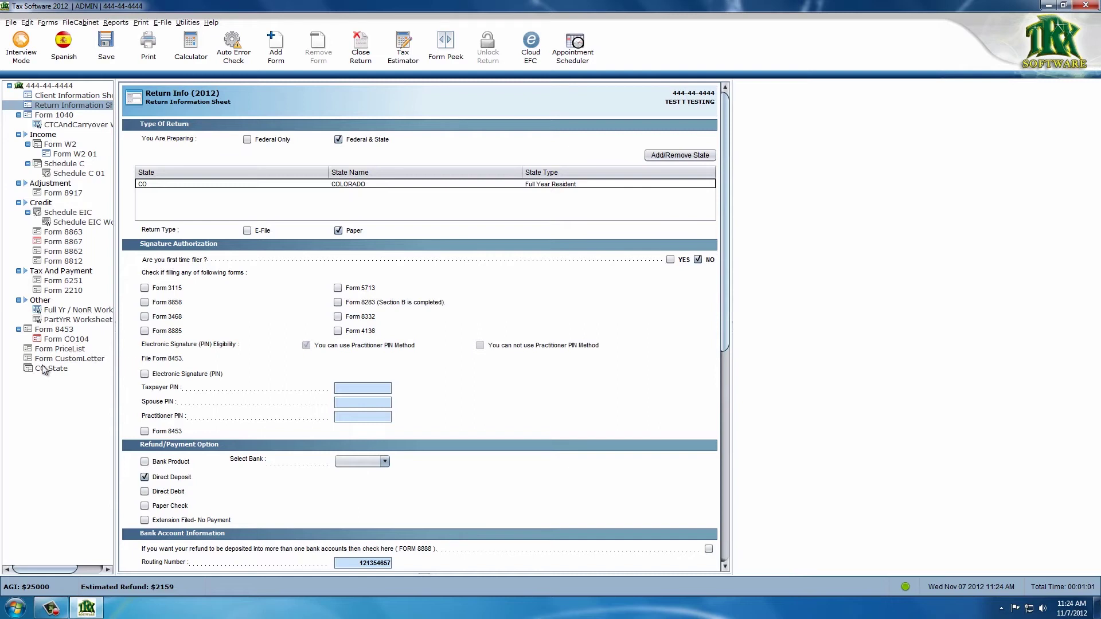
pyautogui.click(65, 339)
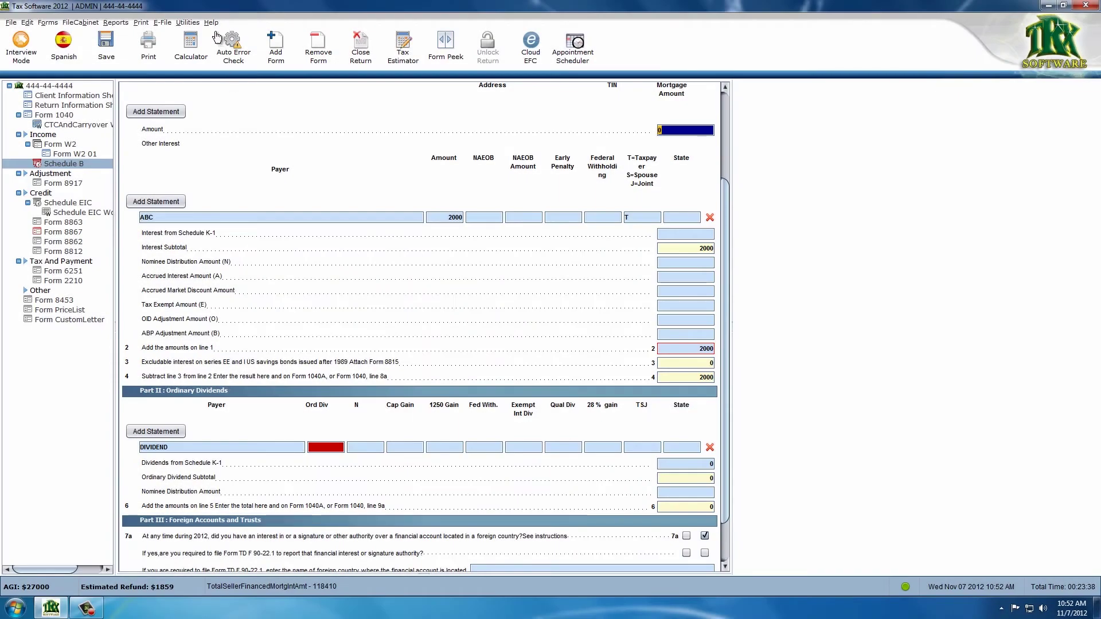
# Open the Color Guide for entry fields and move it clear of the Schedule B form
pyautogui.click(211, 22)
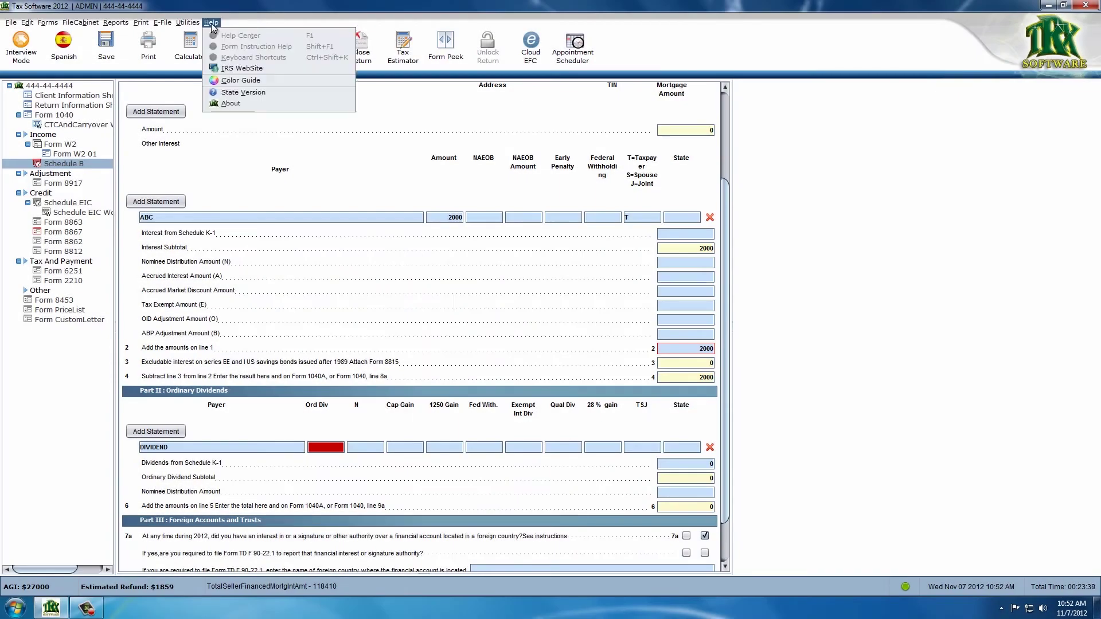
pyautogui.click(256, 80)
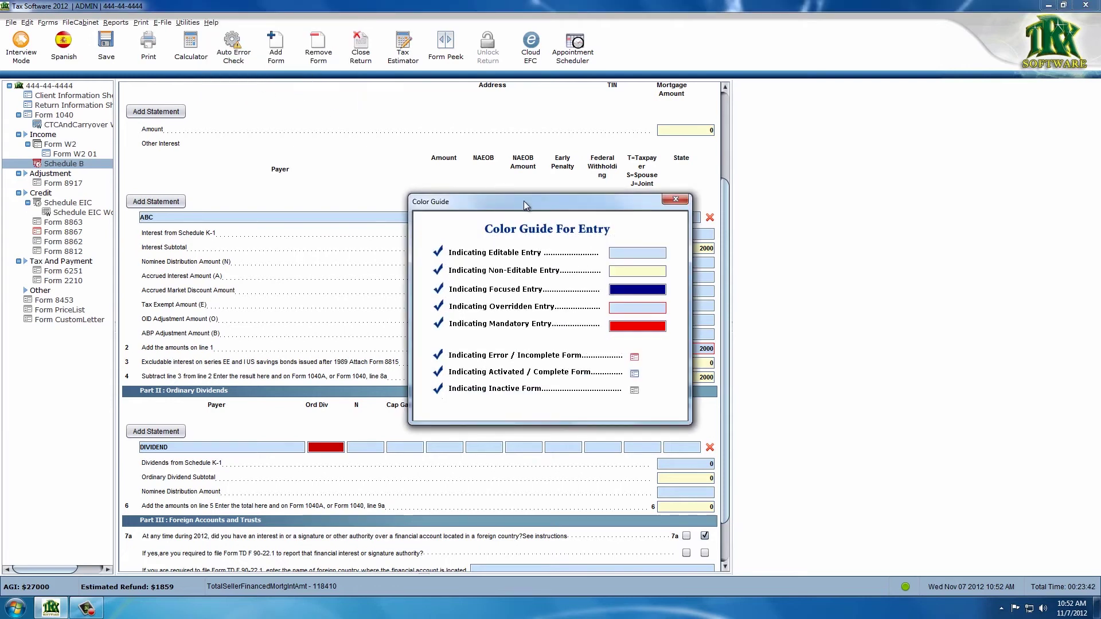
pyautogui.moveTo(524, 201); pyautogui.dragTo(853, 138)
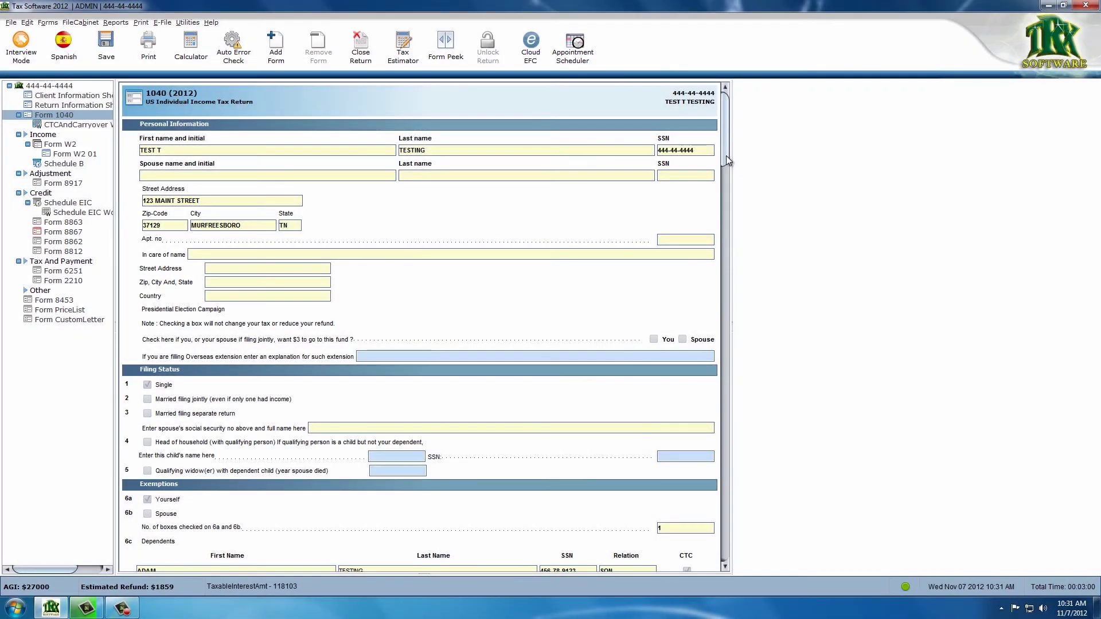
# Override the taxable interest amount on line 8a of Form 1040
pyautogui.moveTo(726, 156); pyautogui.dragTo(728, 254)
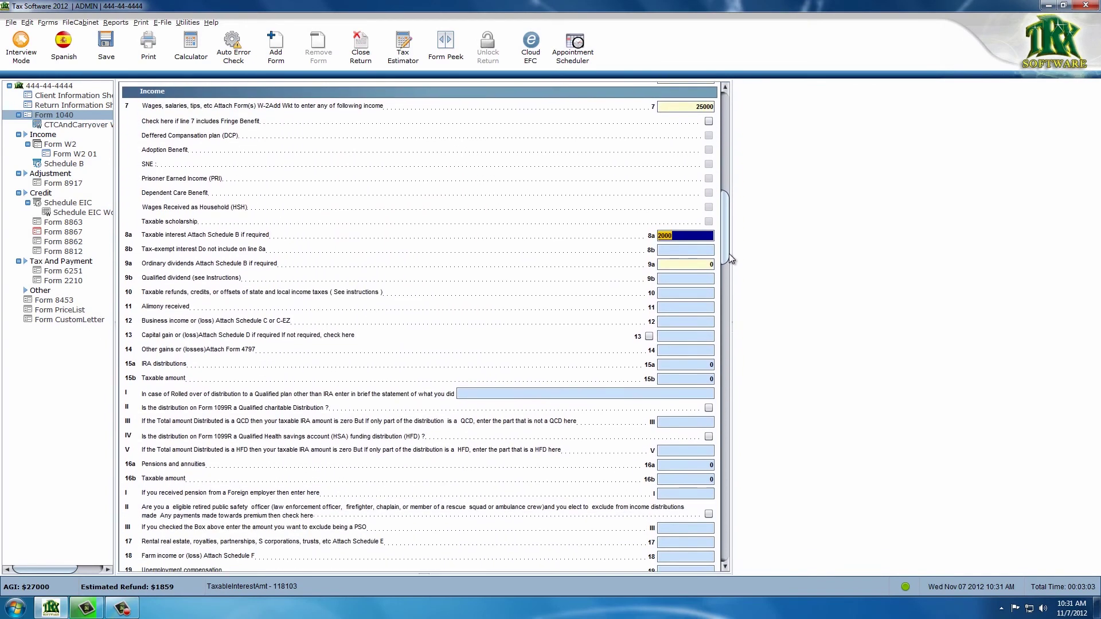
pyautogui.rightClick(702, 235)
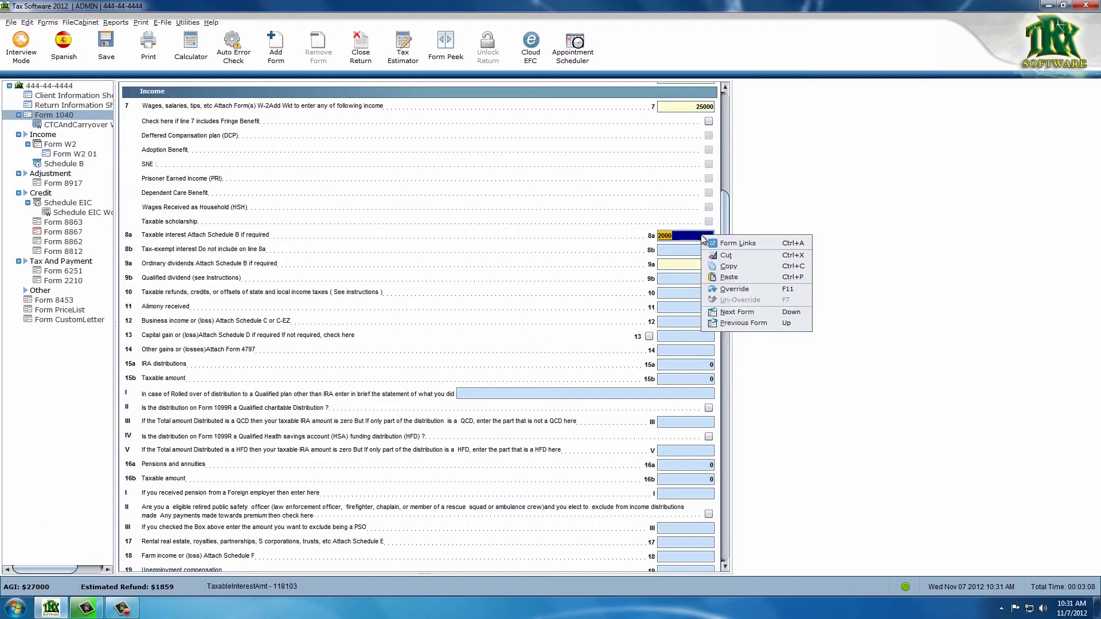
pyautogui.click(745, 288)
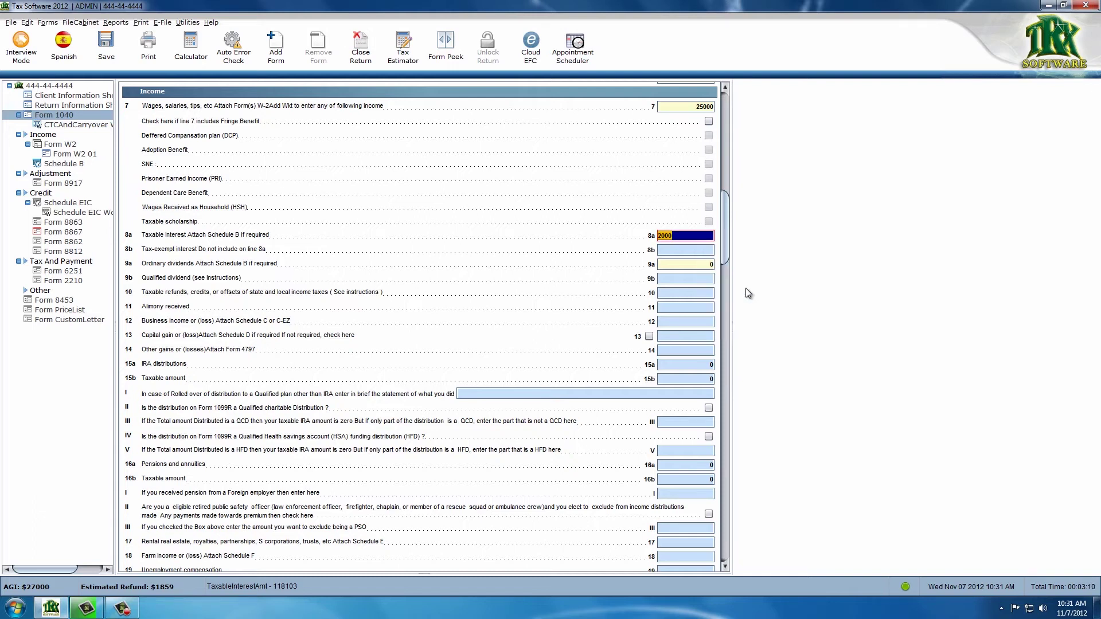
pyautogui.click(701, 249)
pyautogui.click(698, 236)
# Remove the override from the taxable interest amount on line 8a
pyautogui.rightClick(697, 236)
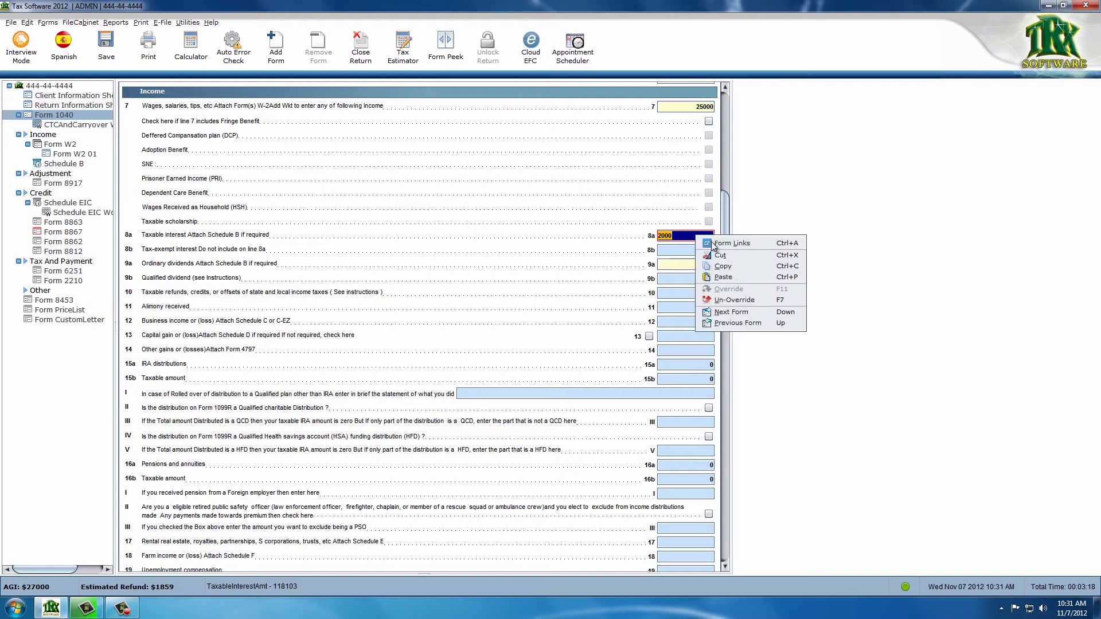
pyautogui.click(739, 299)
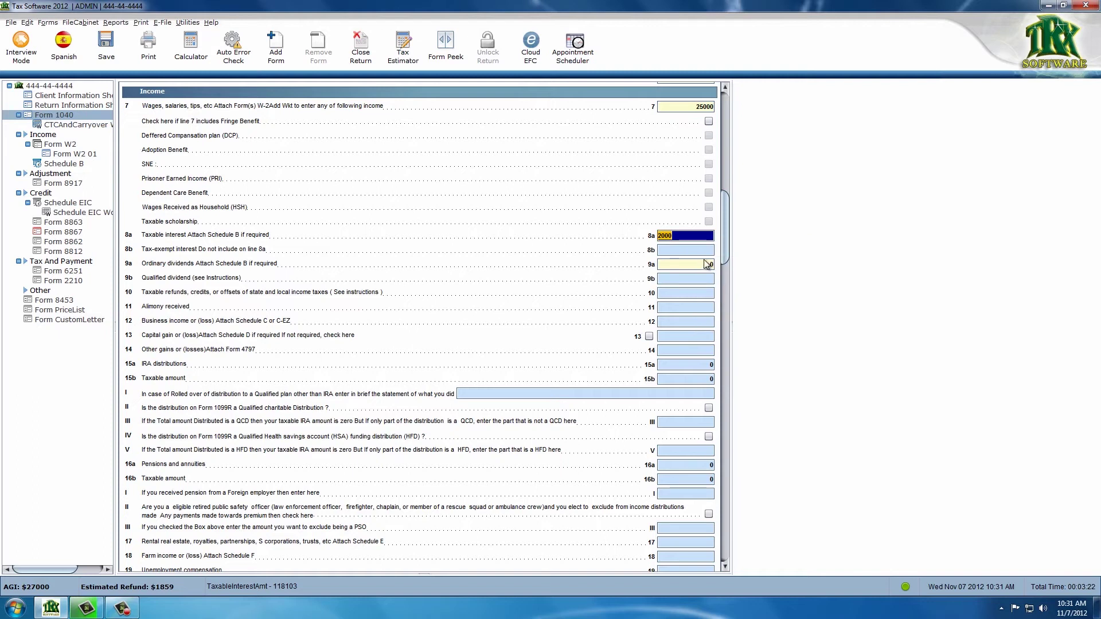
pyautogui.click(694, 250)
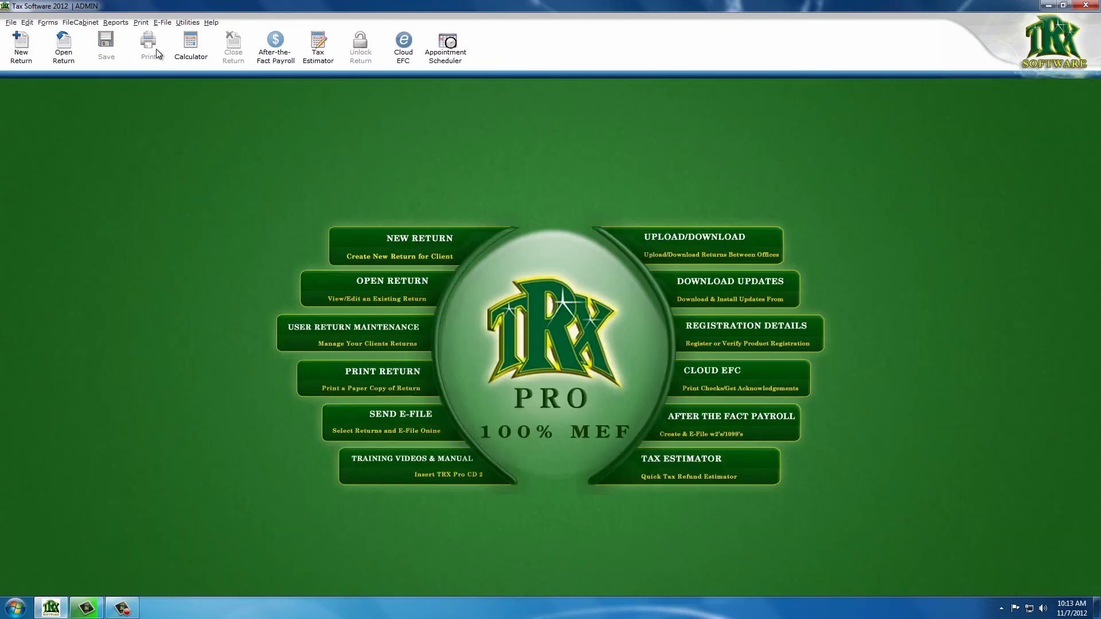
# Generate a print preview of the 1040 return with the DEMO watermark, look through the PDF and close it
pyautogui.click(141, 23)
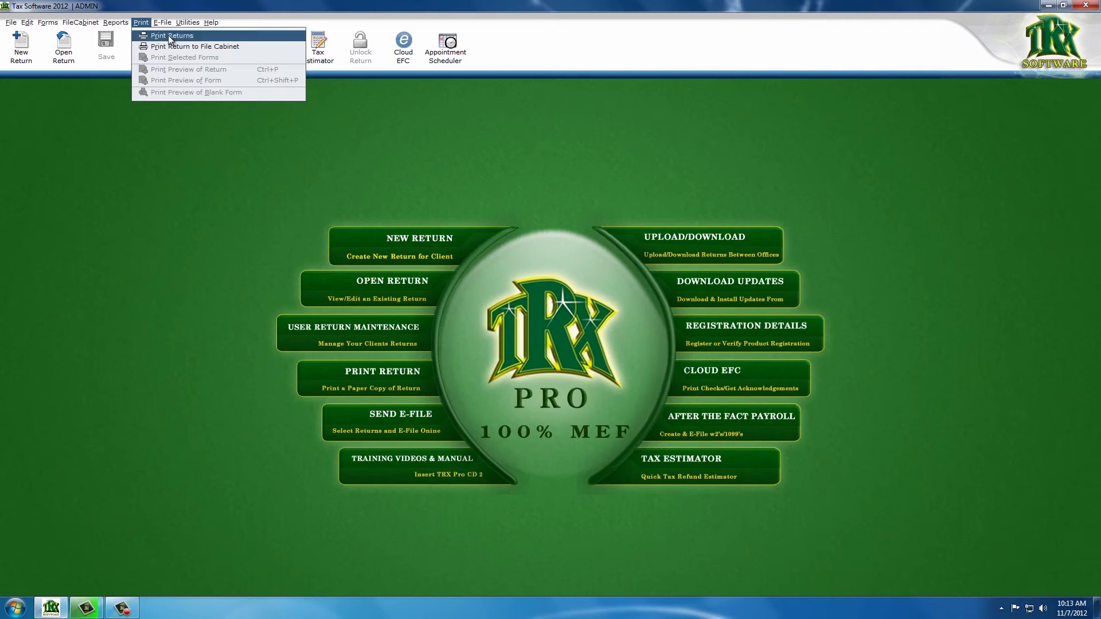
pyautogui.click(167, 36)
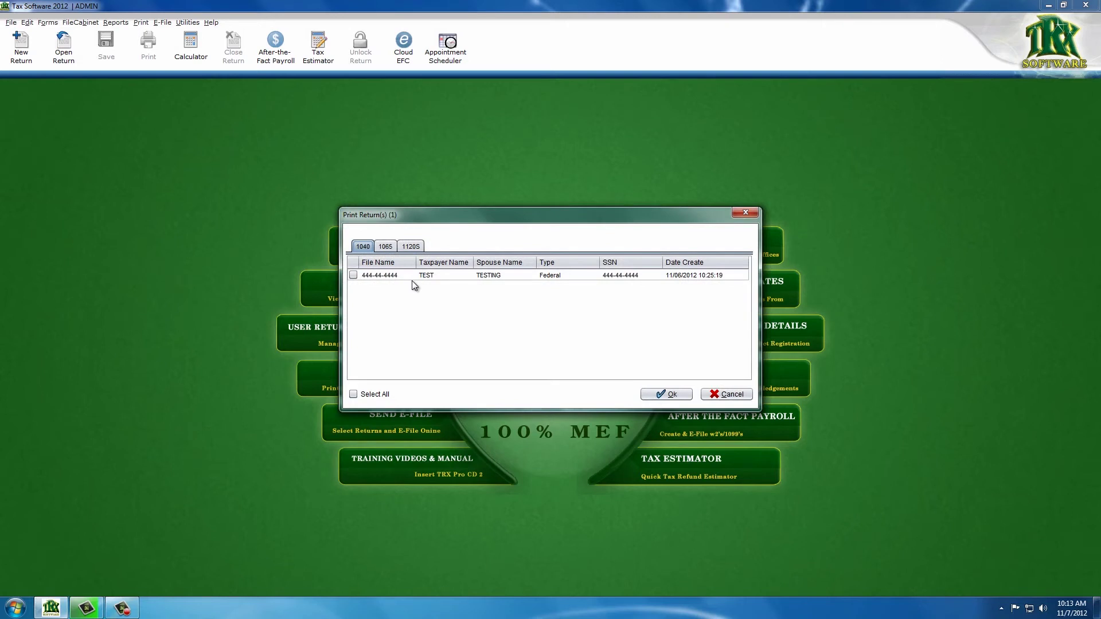
pyautogui.click(353, 275)
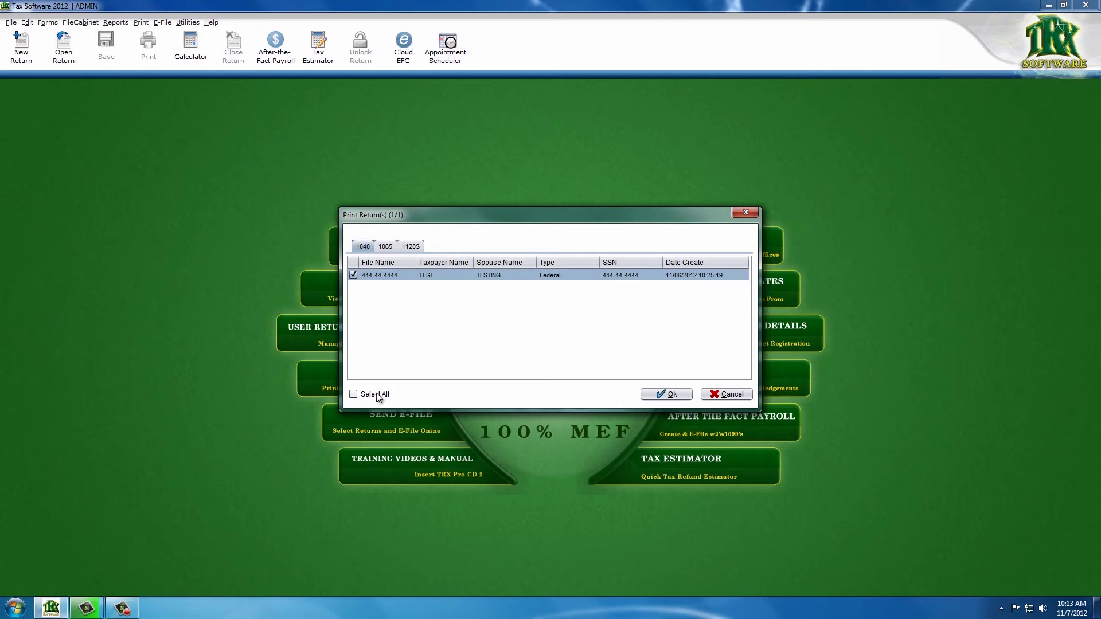
pyautogui.click(674, 398)
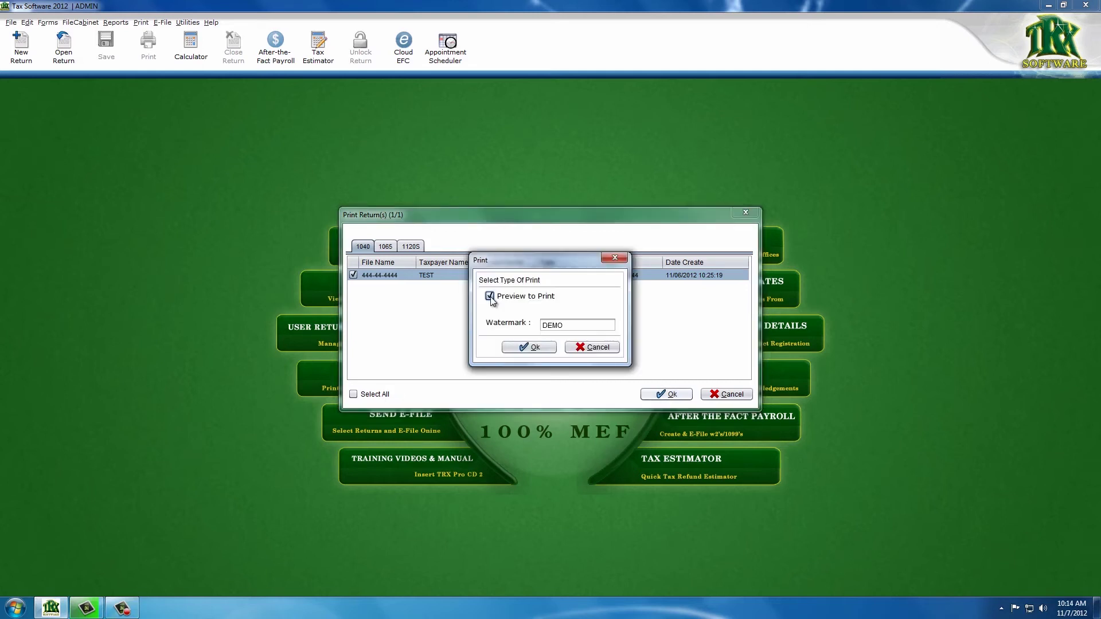
pyautogui.click(528, 347)
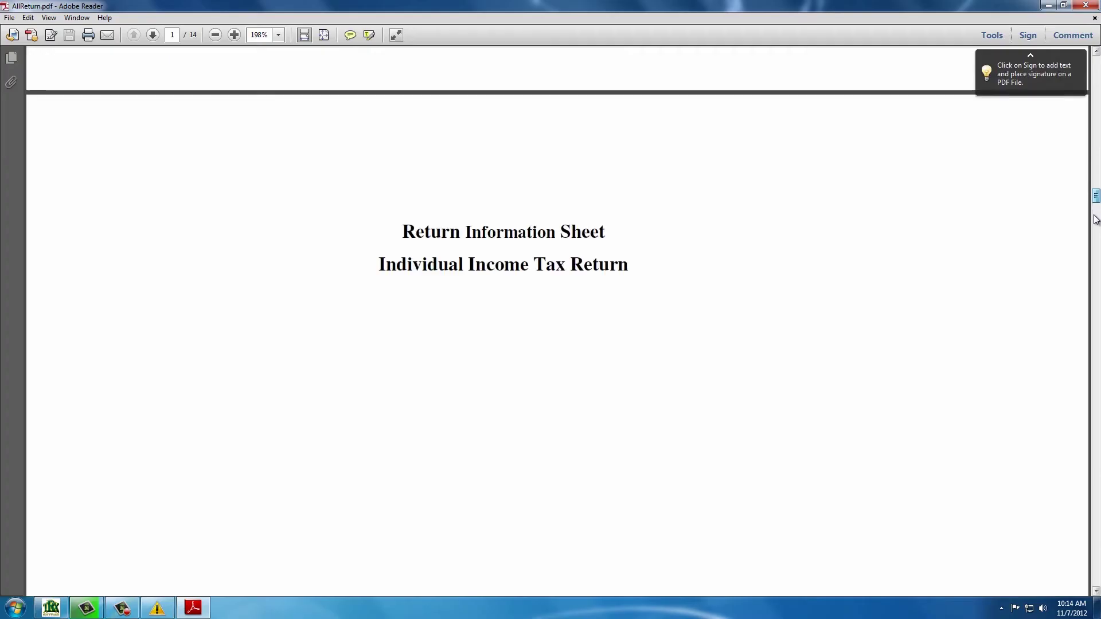
pyautogui.moveTo(1095, 58); pyautogui.dragTo(1095, 224)
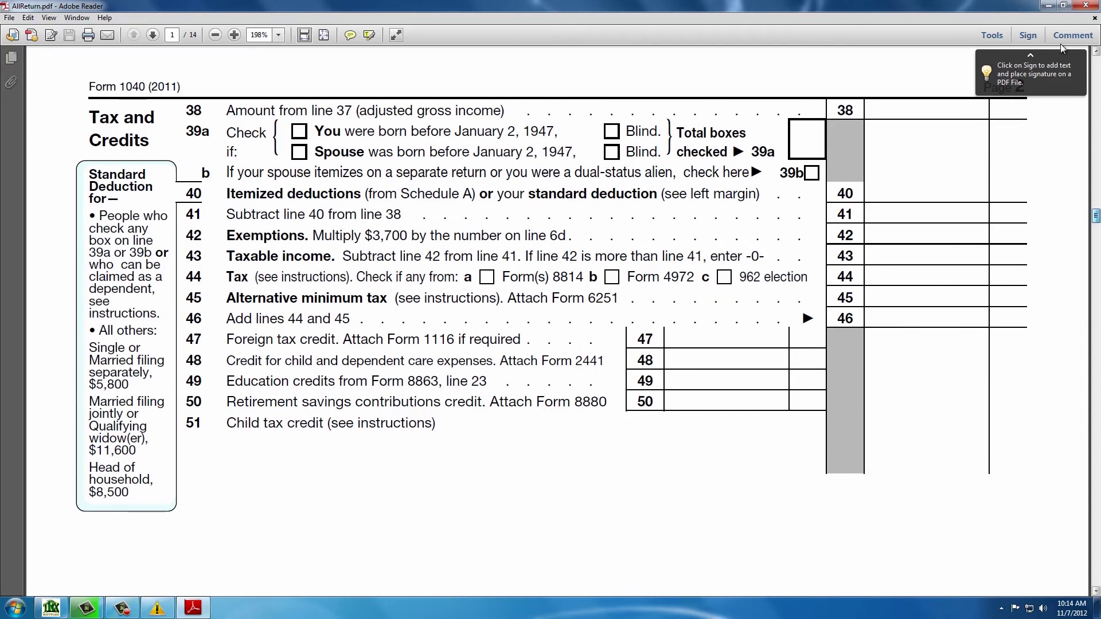
pyautogui.click(10, 18)
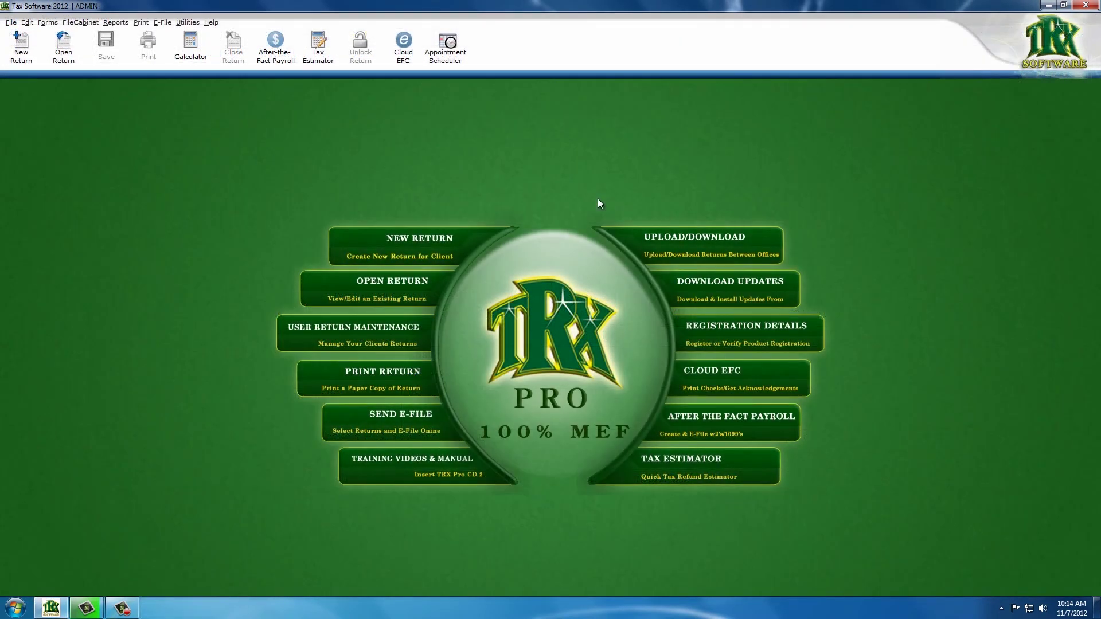
# Print all forms of the federal 1040 return to the FileCabinet with the DEMO watermark
pyautogui.click(141, 22)
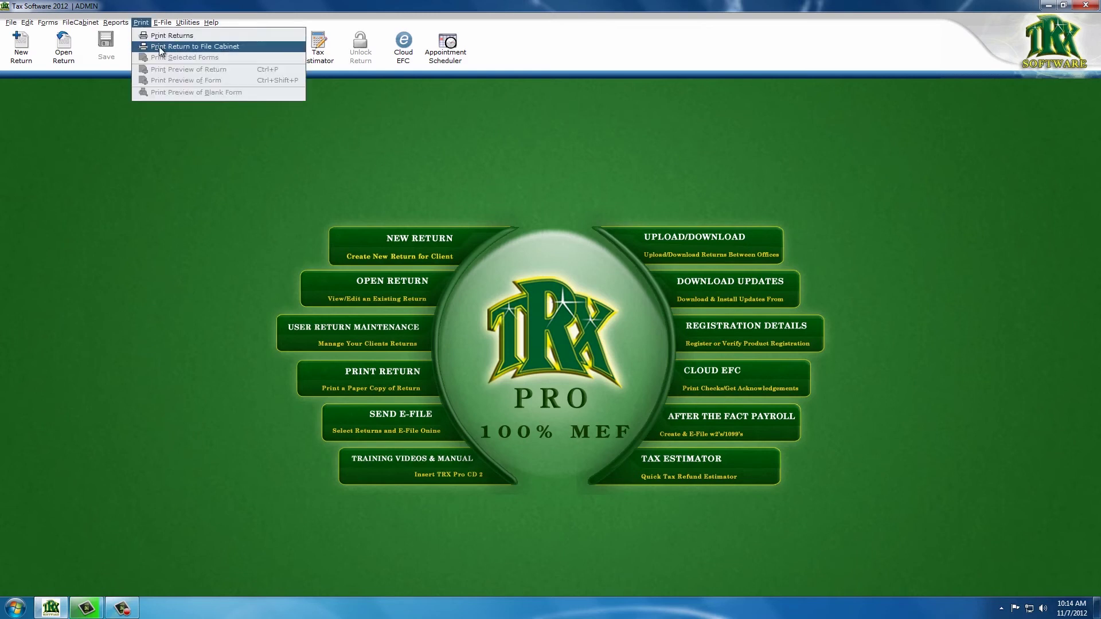
pyautogui.click(171, 35)
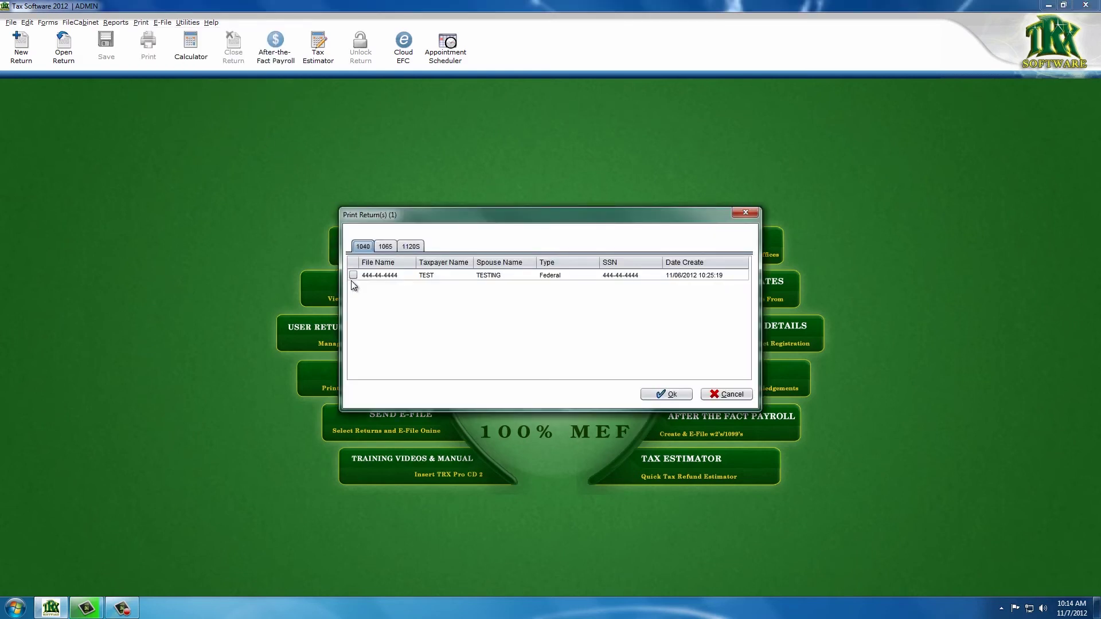
pyautogui.click(353, 275)
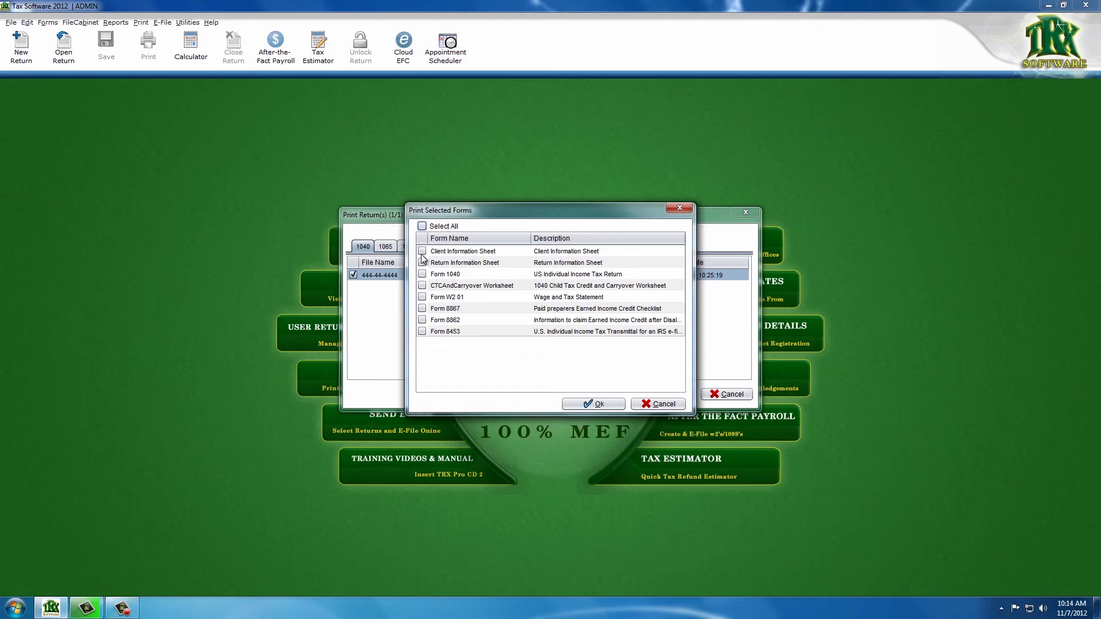
pyautogui.click(422, 226)
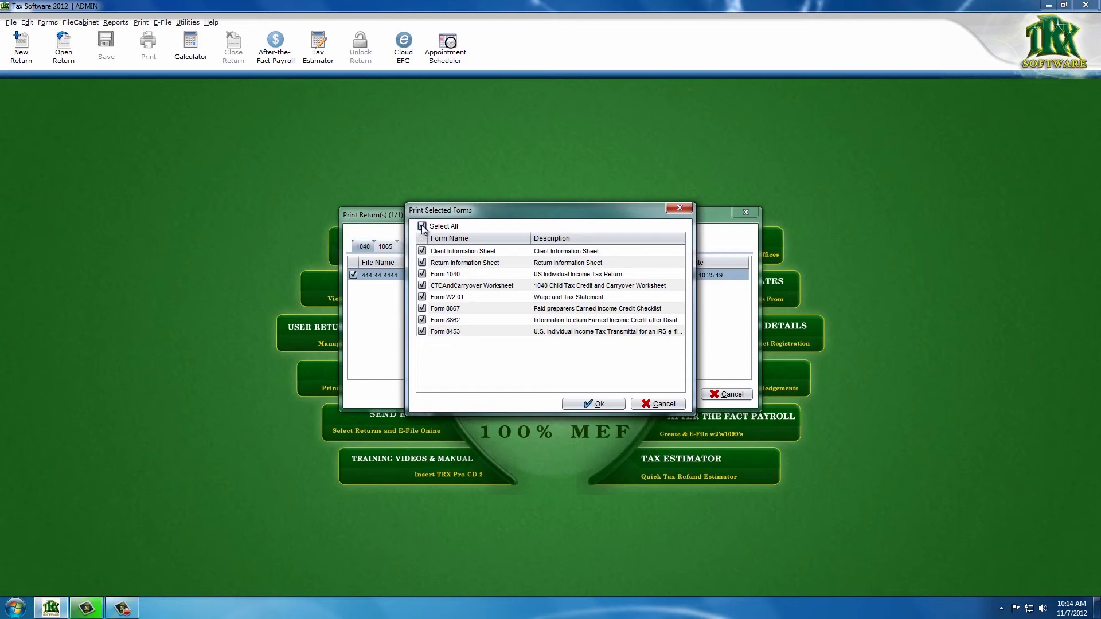
pyautogui.click(600, 404)
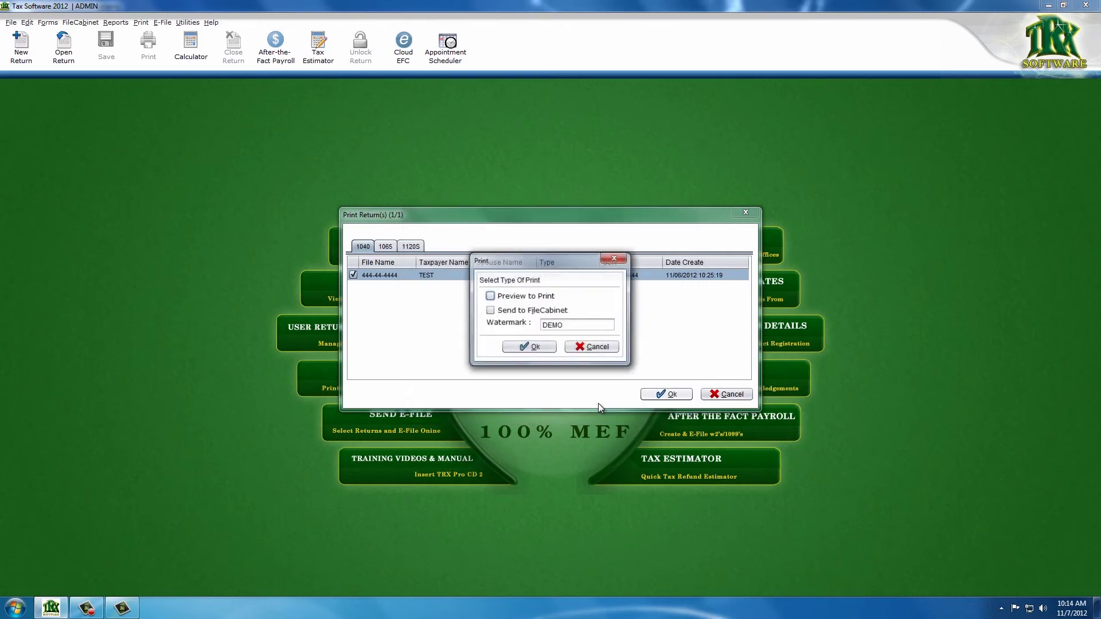
pyautogui.click(490, 311)
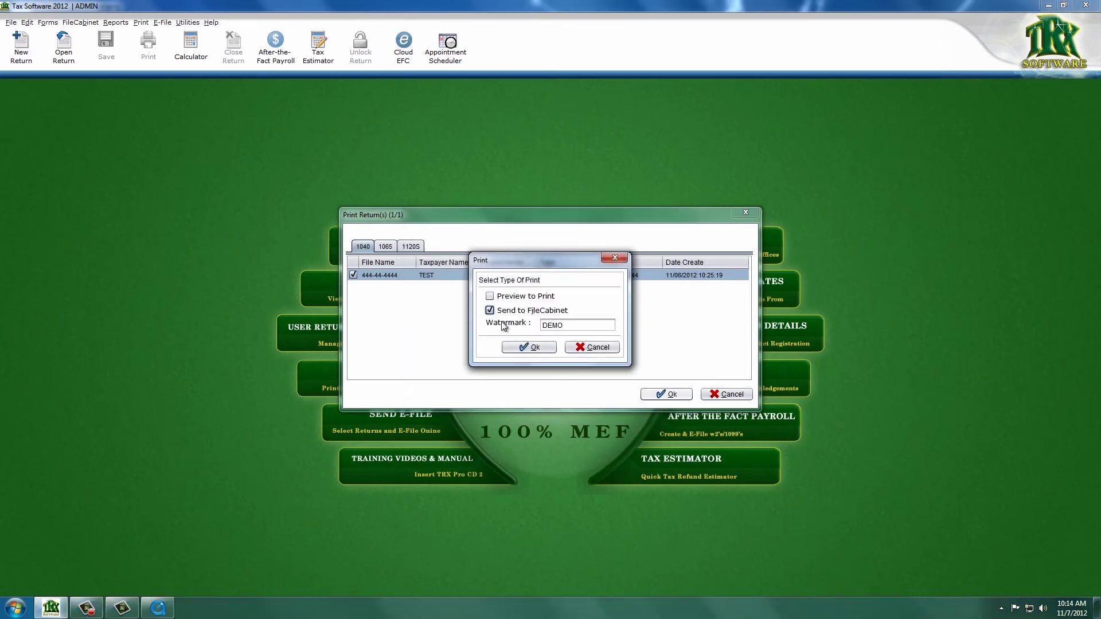
pyautogui.click(534, 348)
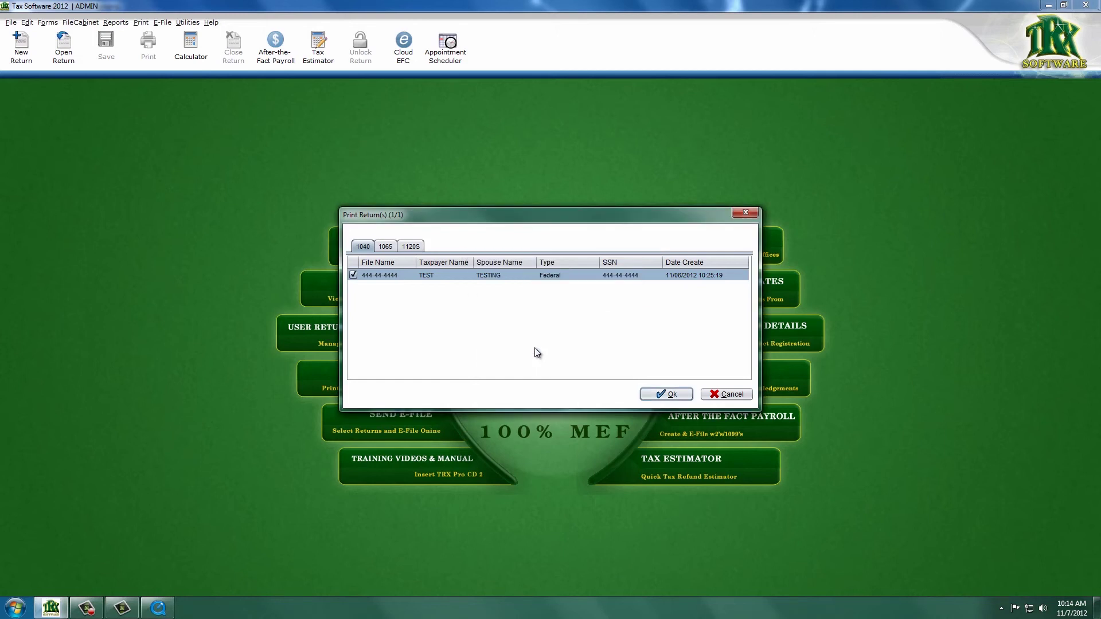
pyautogui.click(659, 395)
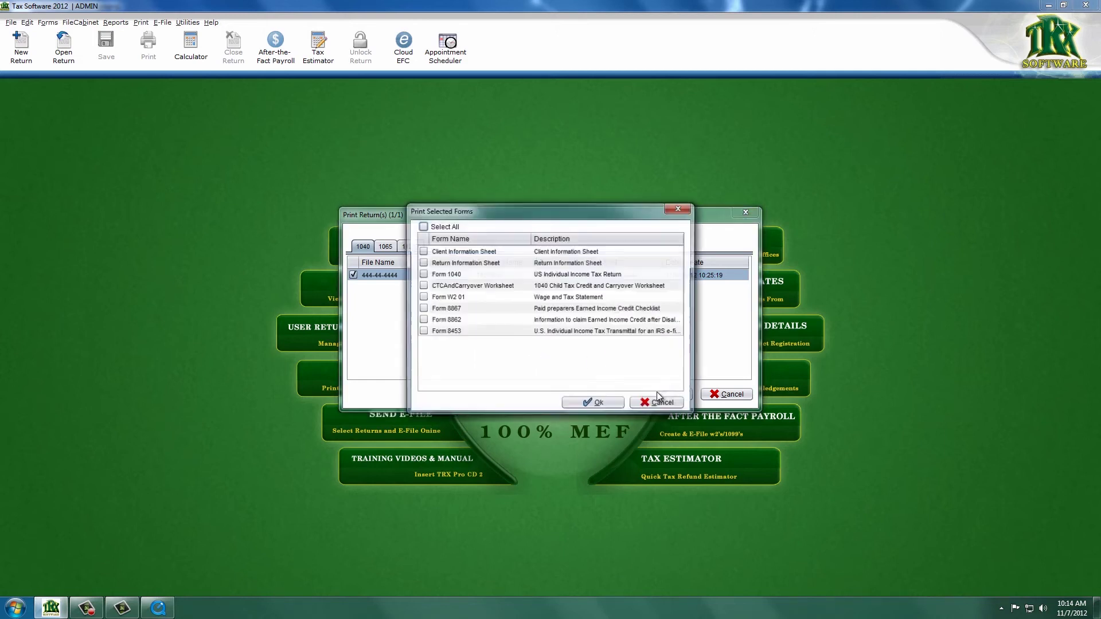
pyautogui.click(658, 401)
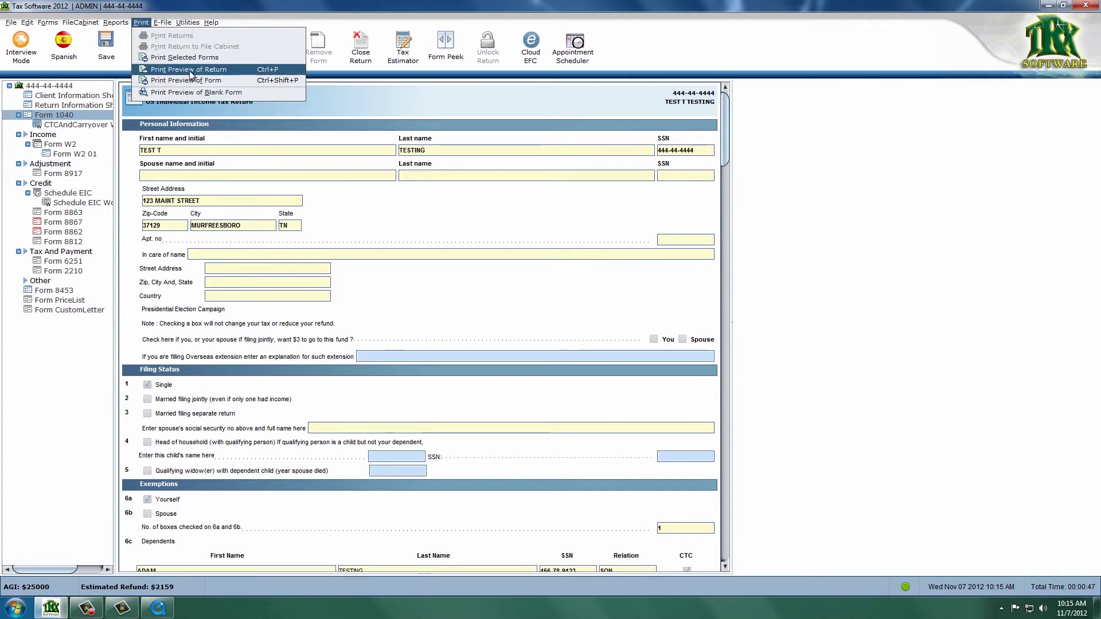
# View the print options for previewing the whole return and for previewing Form 1040 alone, cancelling each
pyautogui.click(188, 70)
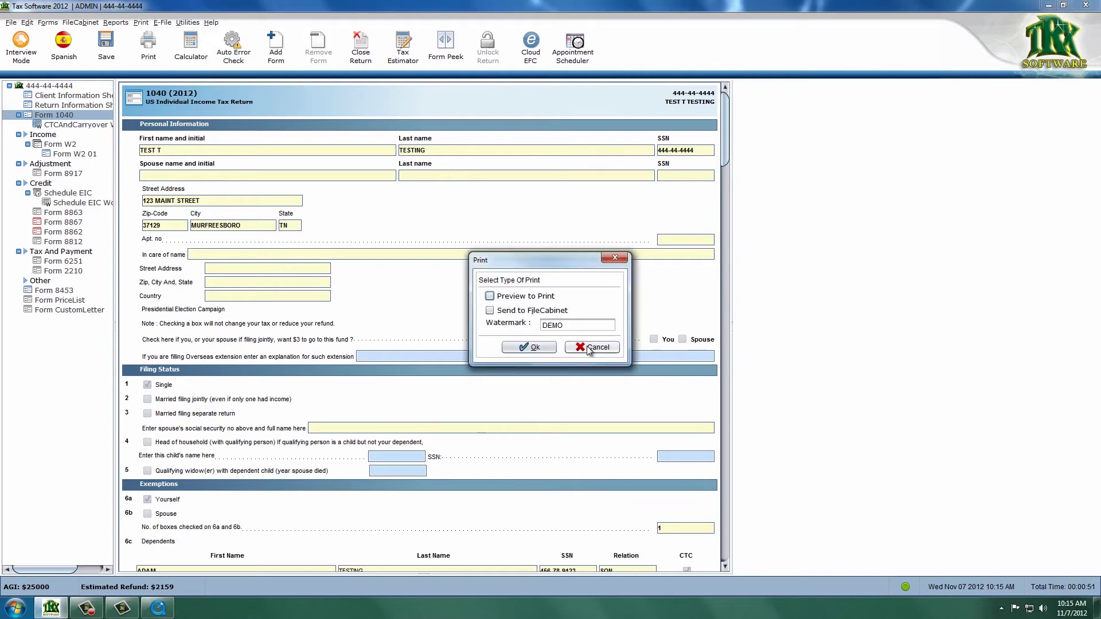
pyautogui.click(591, 347)
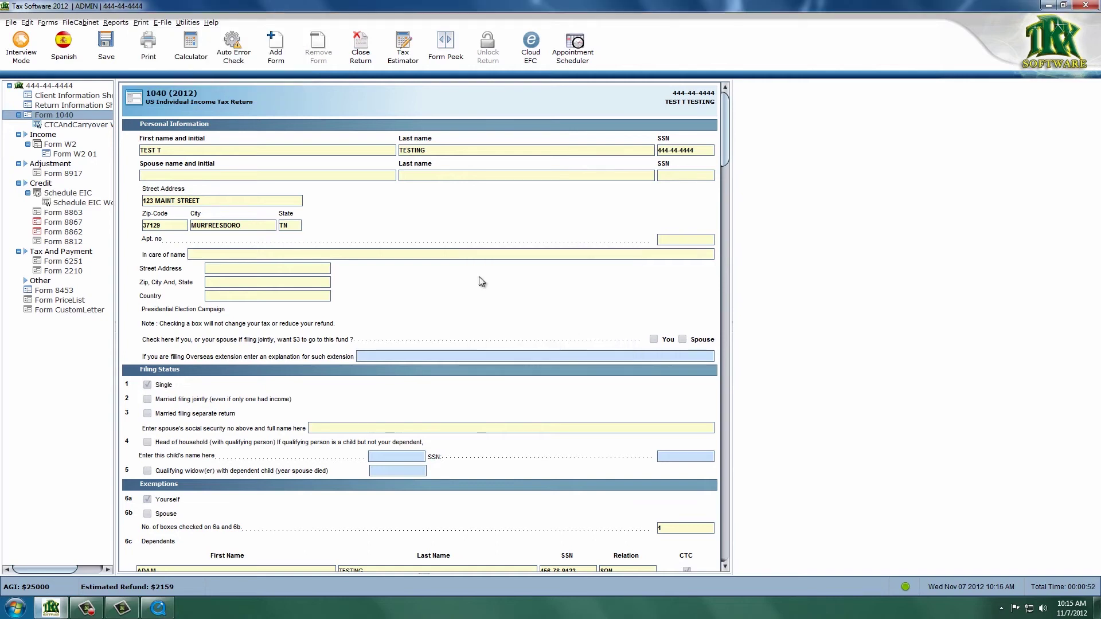
pyautogui.click(140, 22)
pyautogui.click(212, 80)
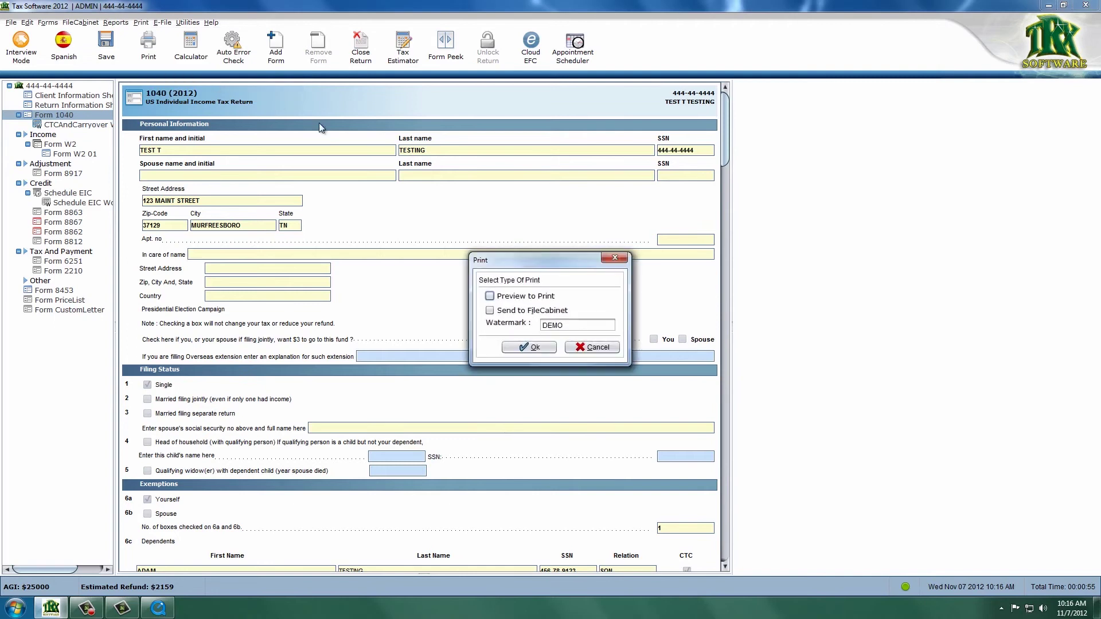
pyautogui.click(595, 348)
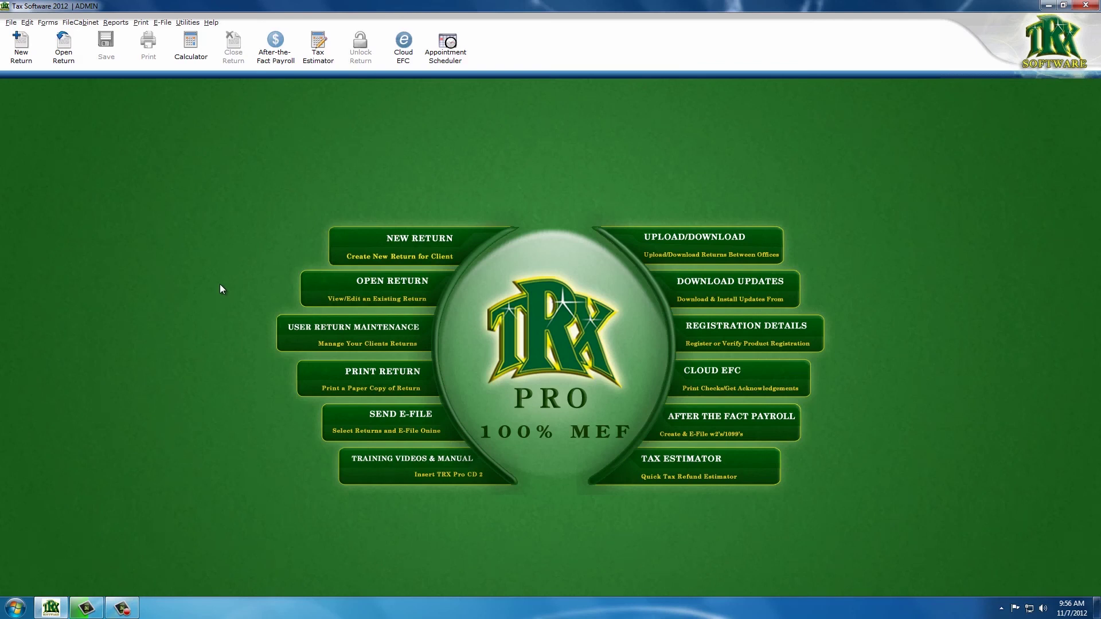
# Back up the ADMIN user's 1040 return to the Desktop folder
pyautogui.click(10, 23)
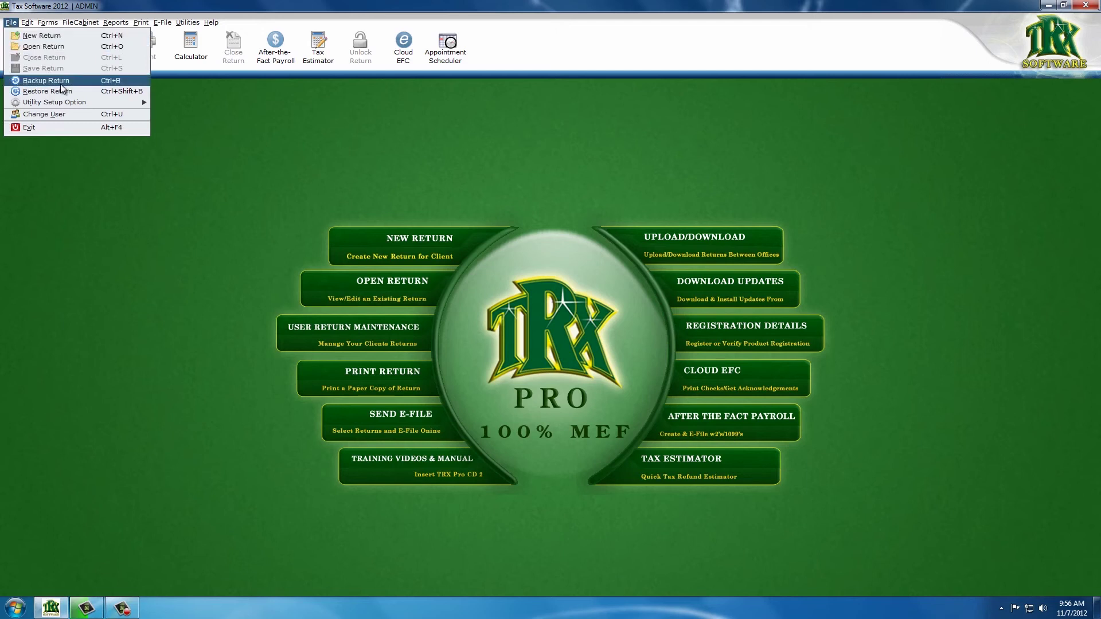
pyautogui.click(89, 83)
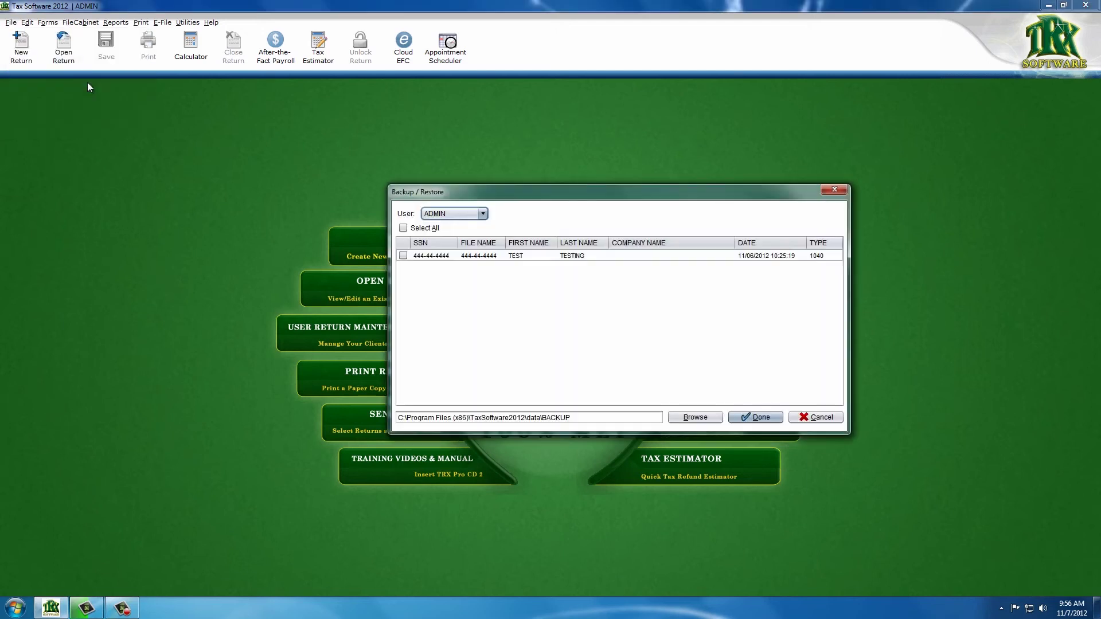
pyautogui.moveTo(586, 191); pyautogui.dragTo(528, 191)
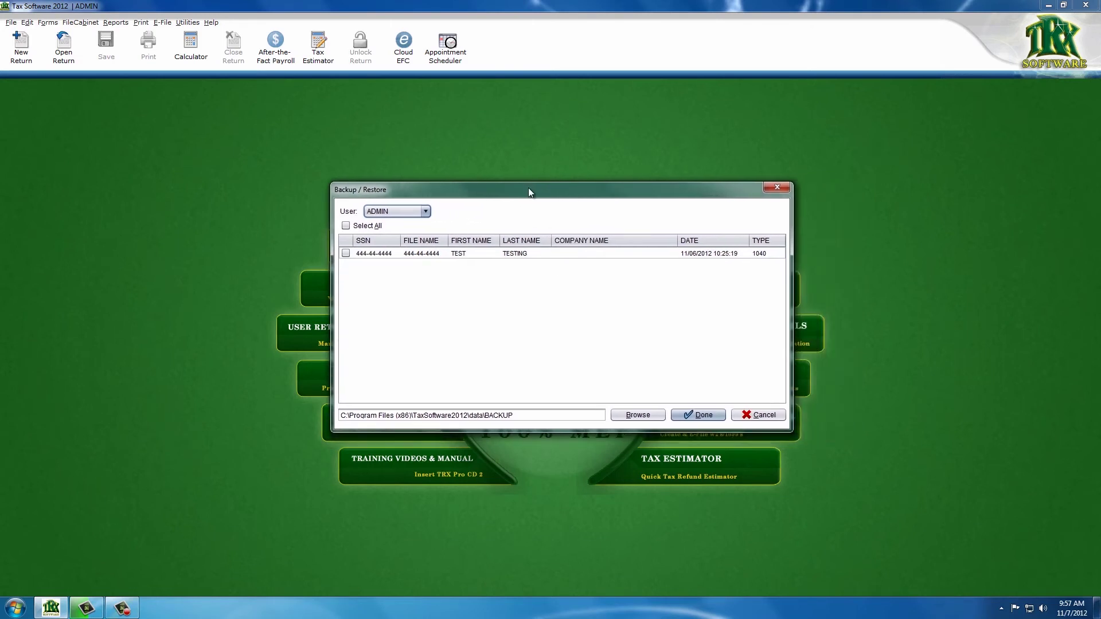
pyautogui.click(426, 212)
pyautogui.click(427, 212)
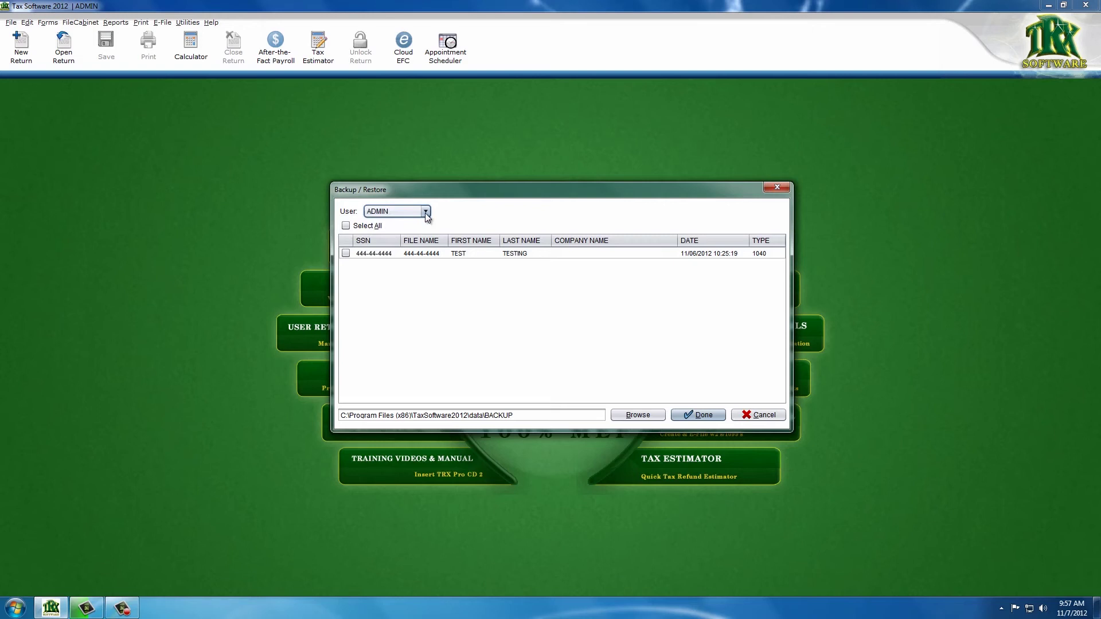
pyautogui.click(346, 257)
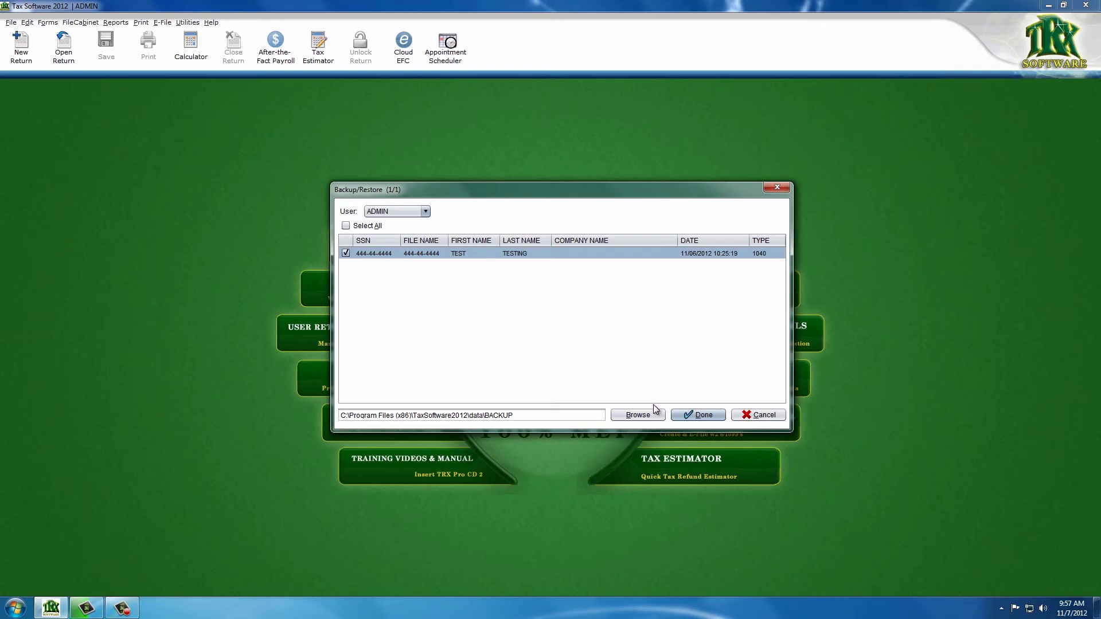
pyautogui.click(638, 415)
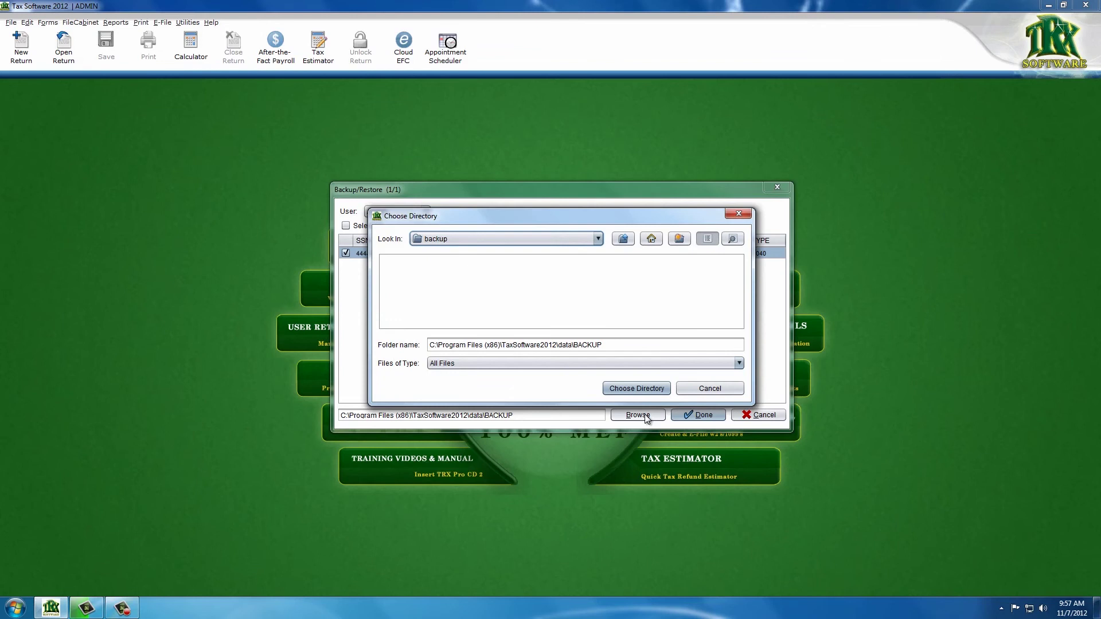
pyautogui.click(652, 239)
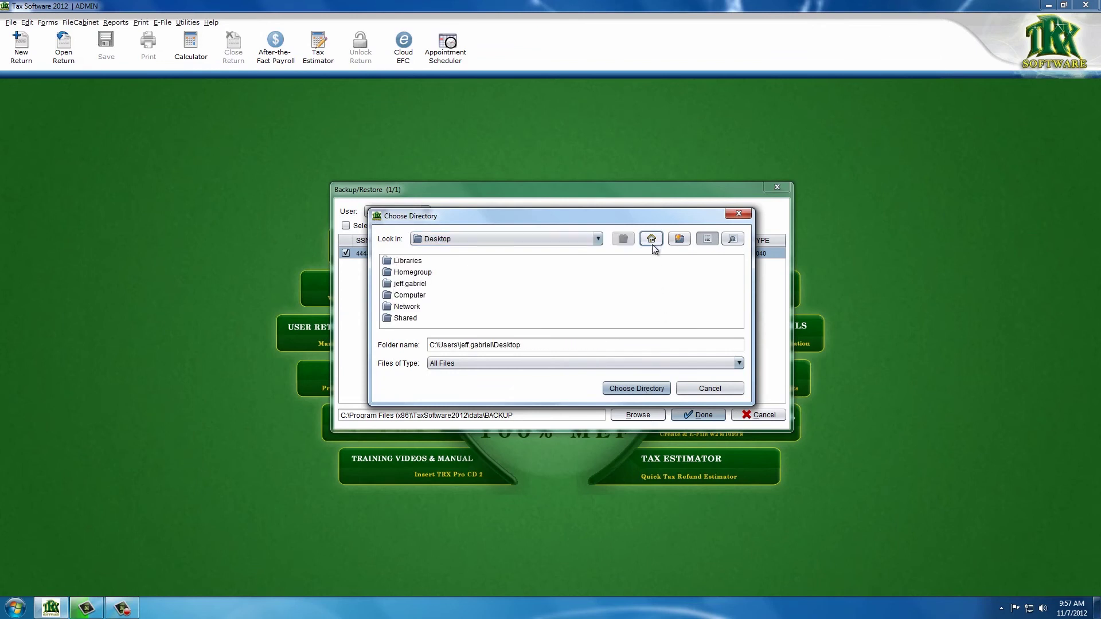
pyautogui.click(637, 388)
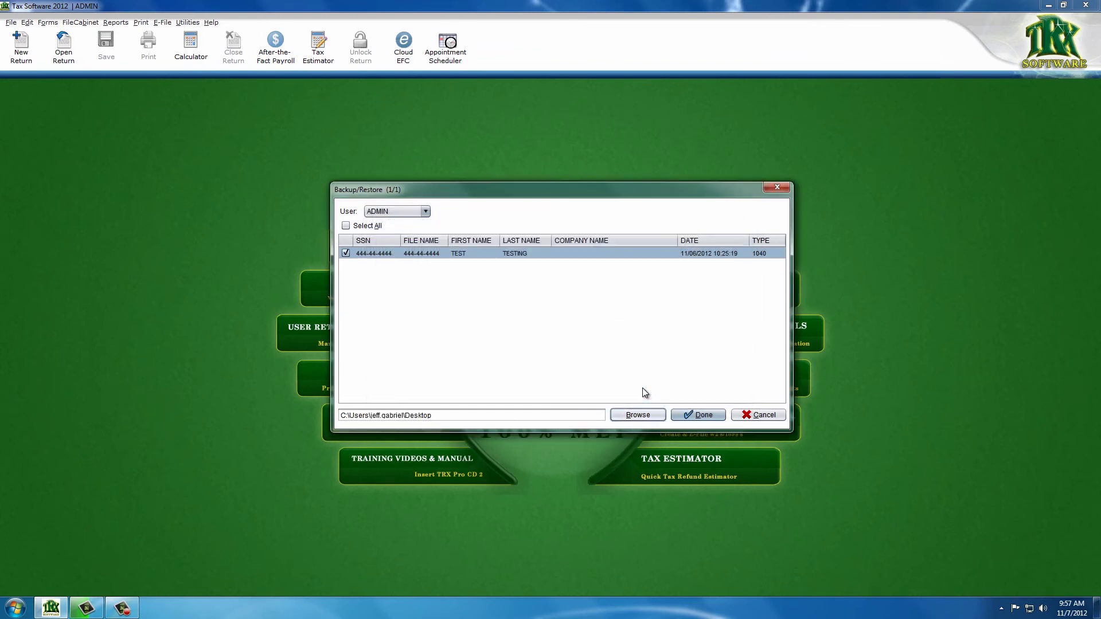
pyautogui.click(699, 417)
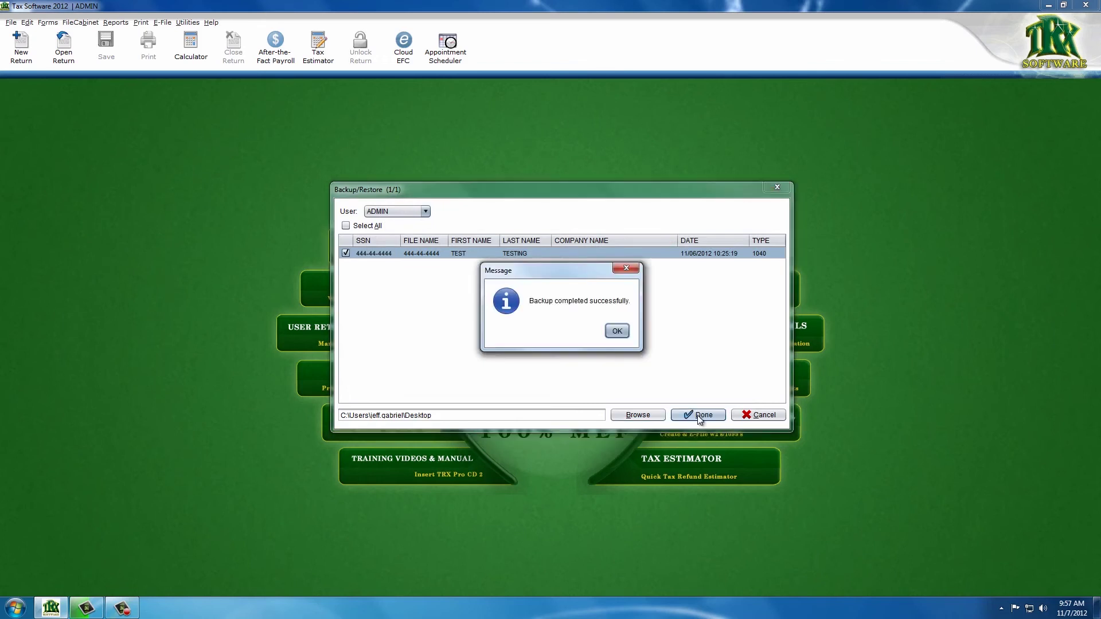
pyautogui.click(617, 331)
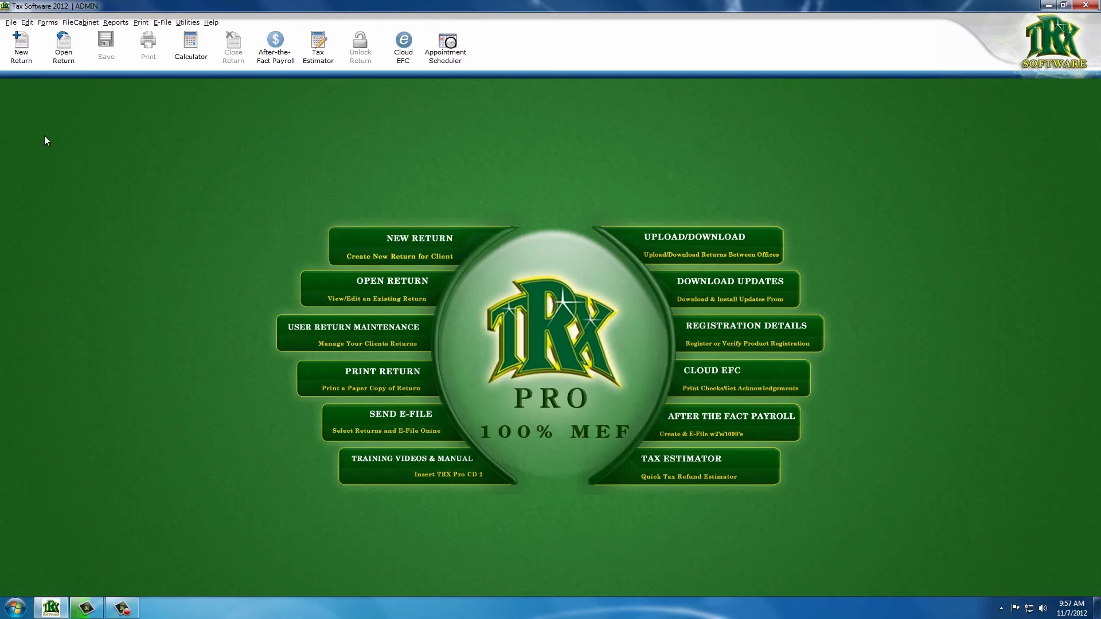
# Restore the 1040 return from Backup_ADMIN_11_7_2012_9_57_22_669.tbk on the Desktop, overwriting the existing return
pyautogui.click(10, 23)
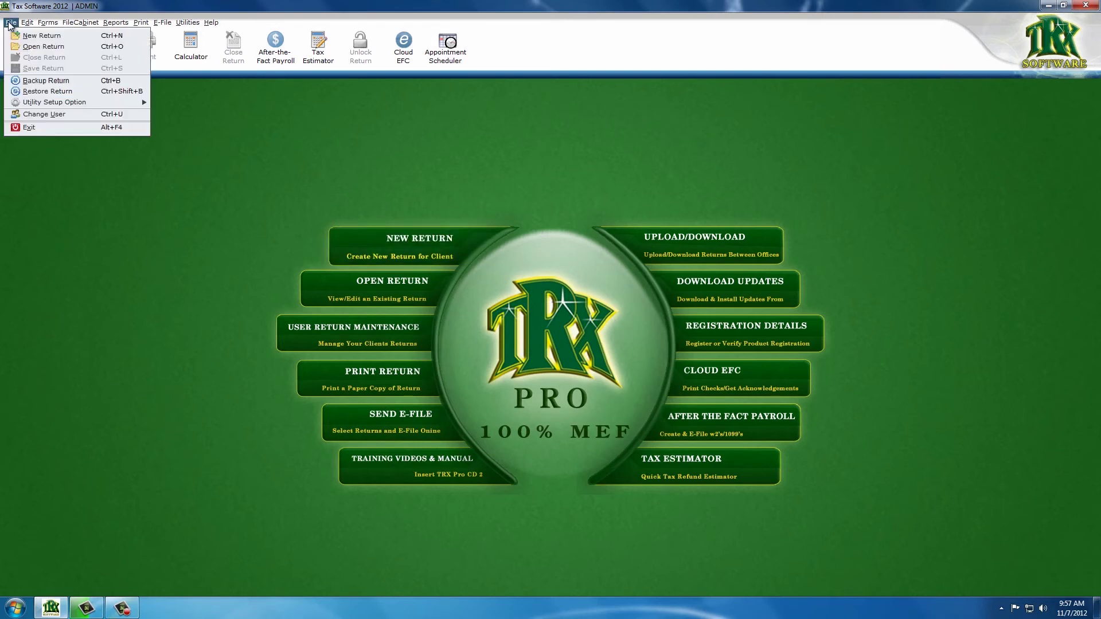
pyautogui.click(75, 90)
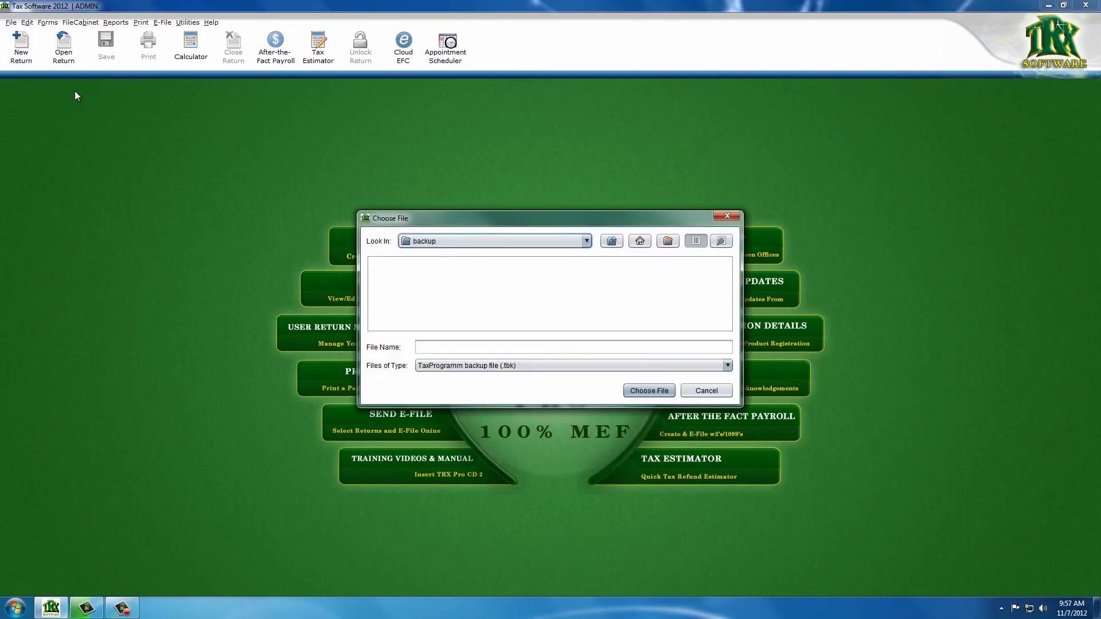
pyautogui.click(640, 242)
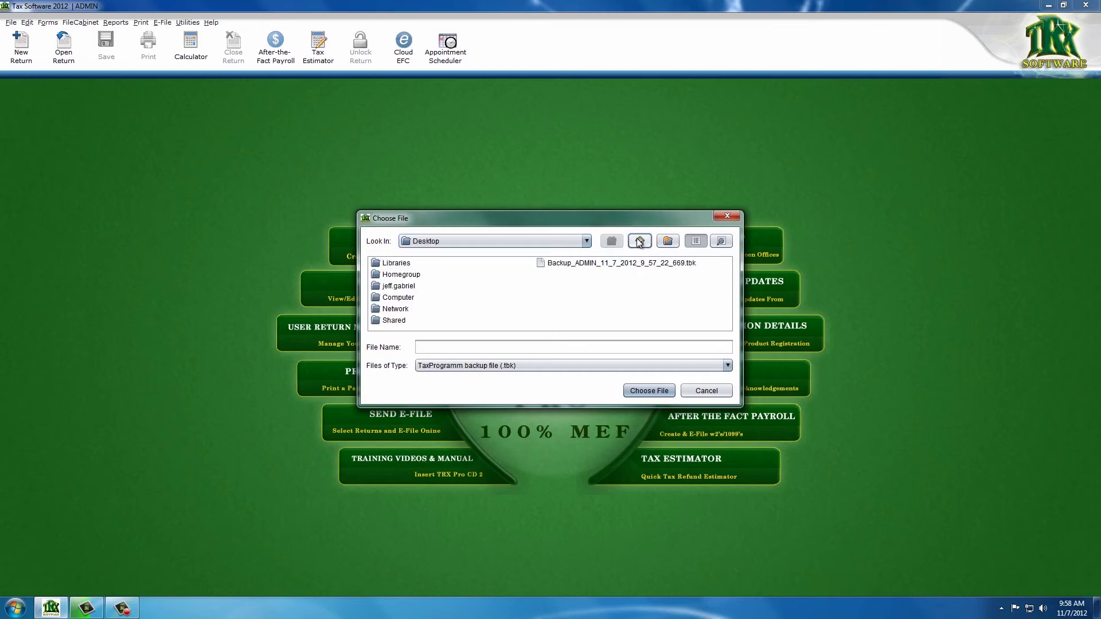
pyautogui.click(620, 265)
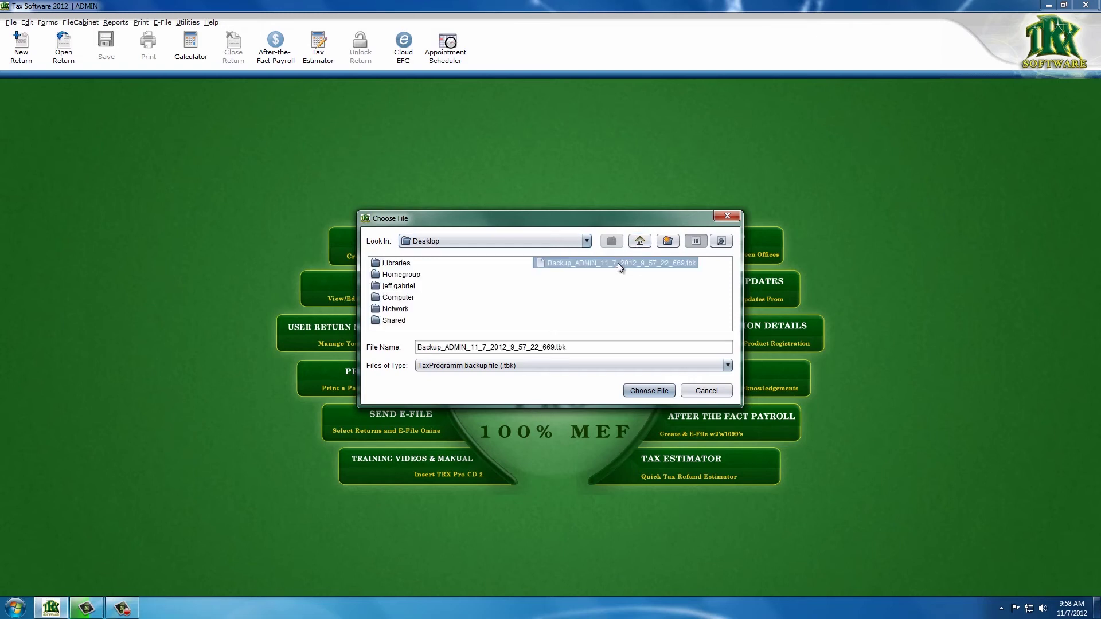
pyautogui.click(651, 389)
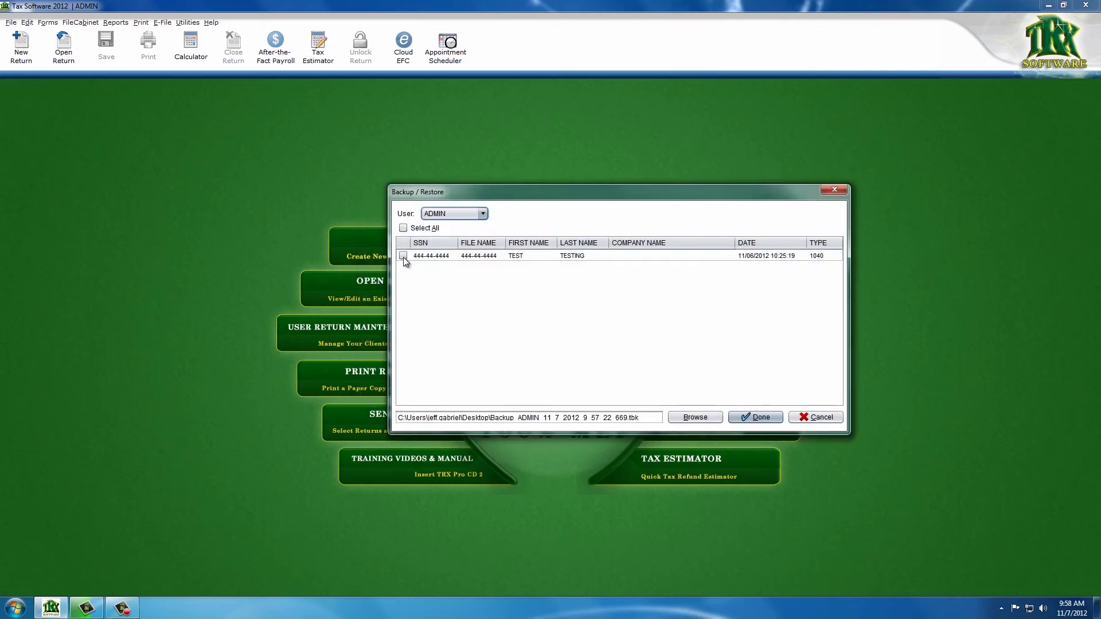
pyautogui.click(403, 255)
pyautogui.click(752, 418)
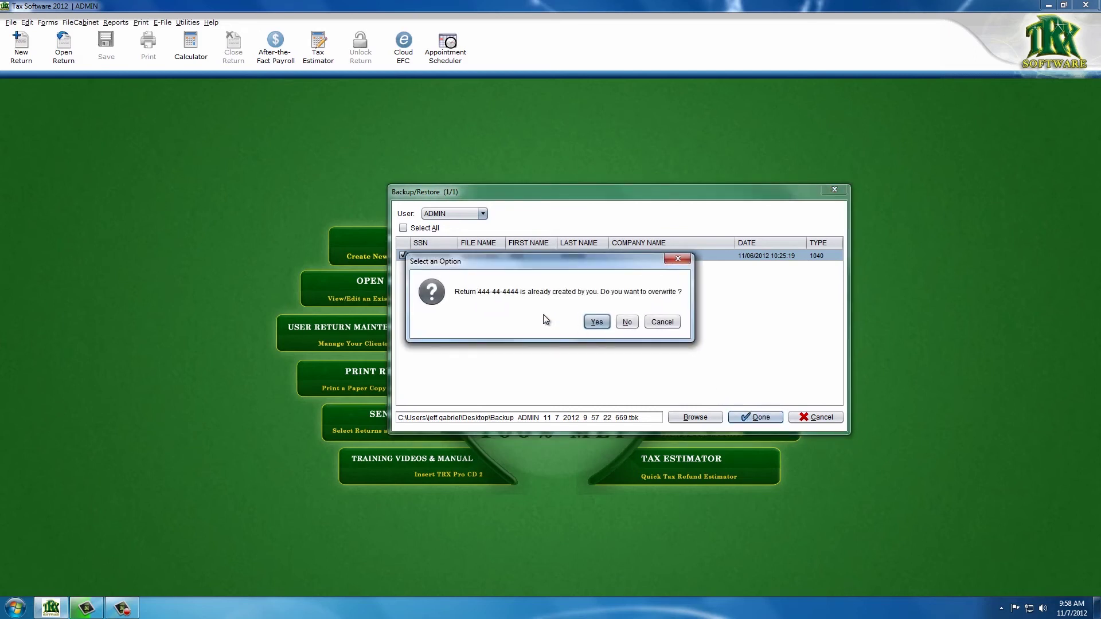
pyautogui.click(596, 322)
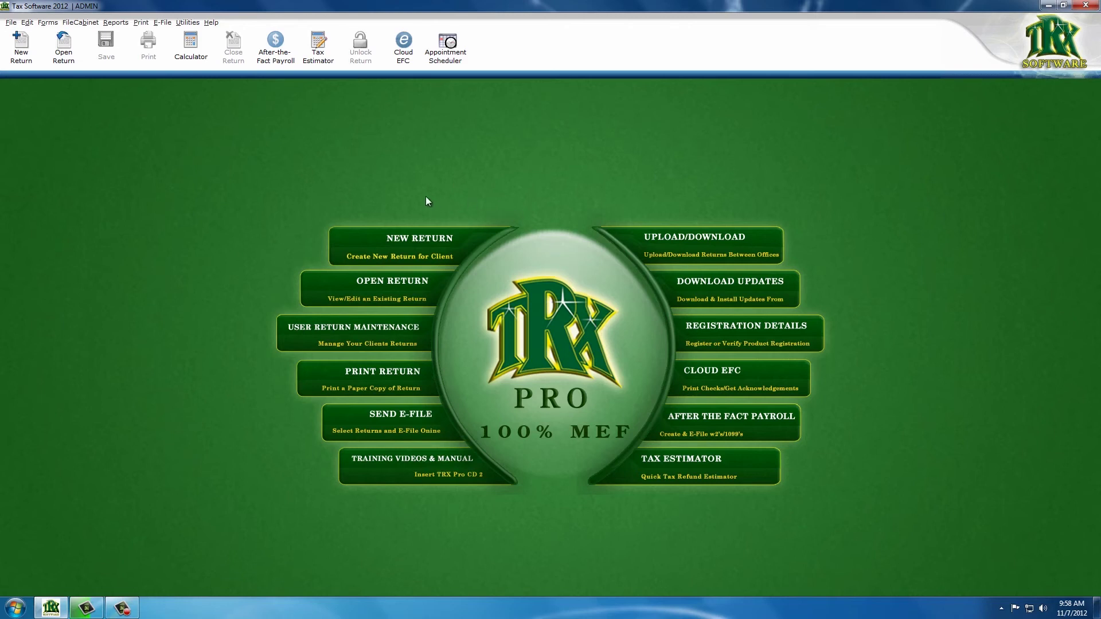
# Set AutoBackup to On with the Desktop folder as its file location
pyautogui.click(188, 22)
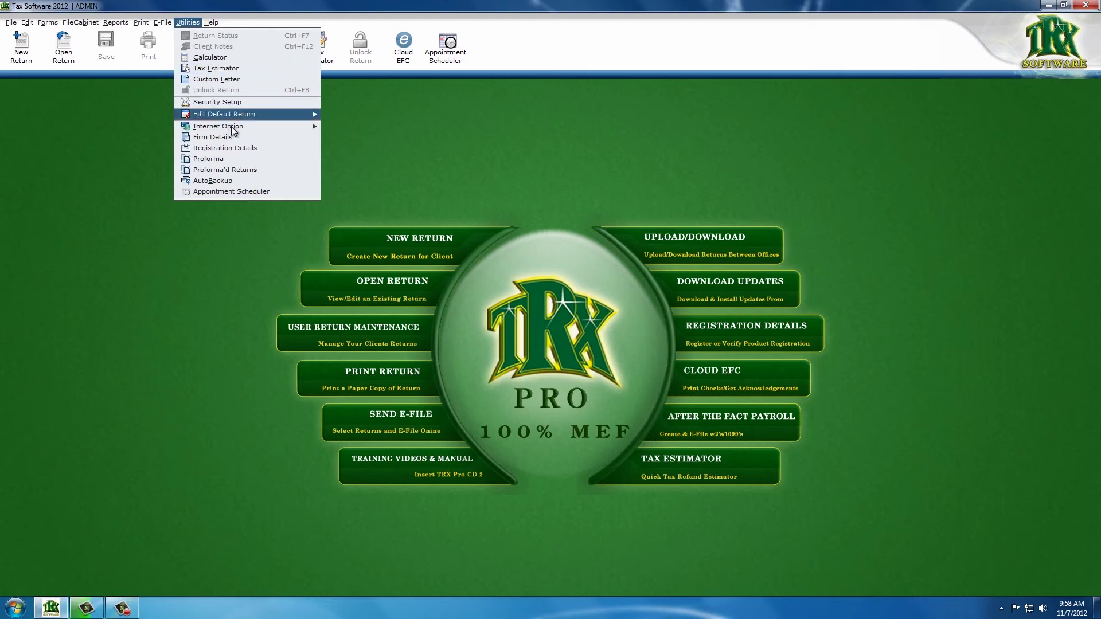
pyautogui.click(233, 183)
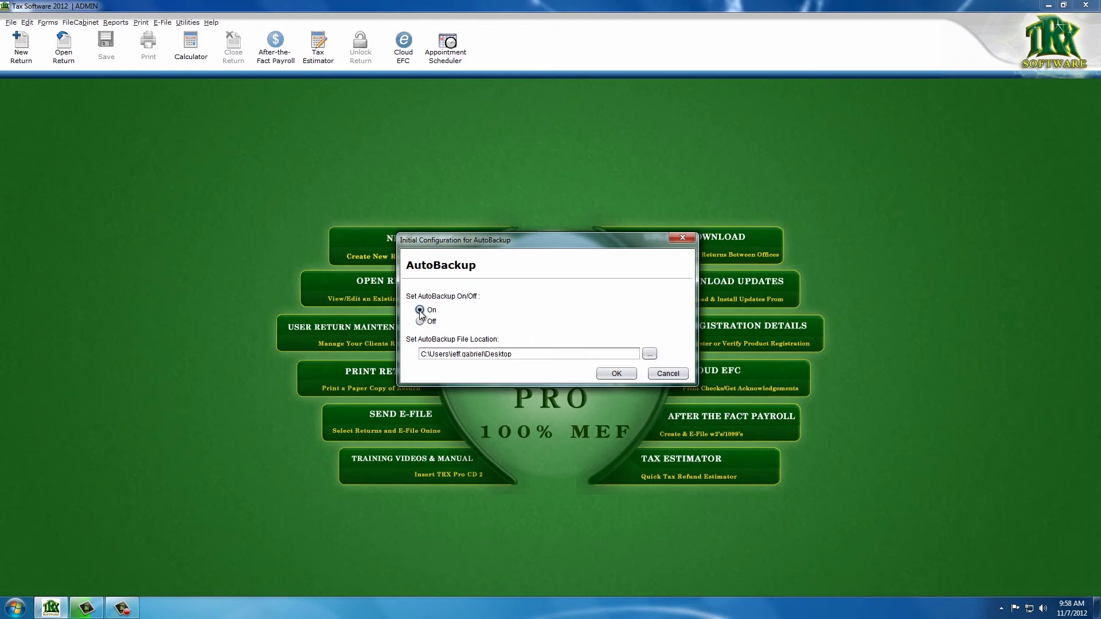
pyautogui.click(649, 354)
pyautogui.click(640, 230)
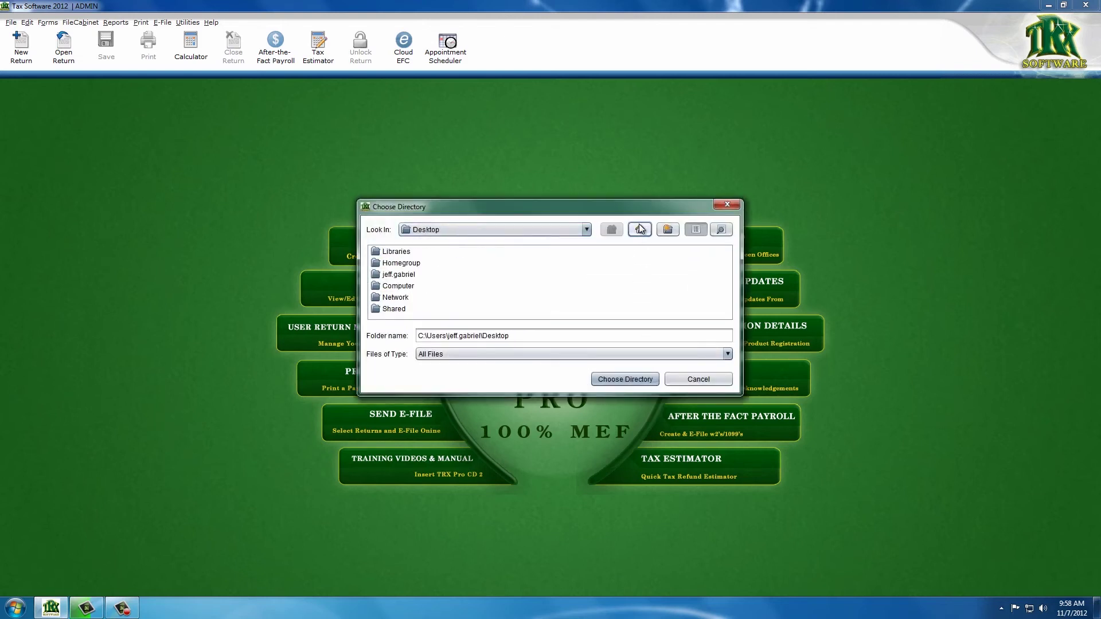
pyautogui.click(625, 379)
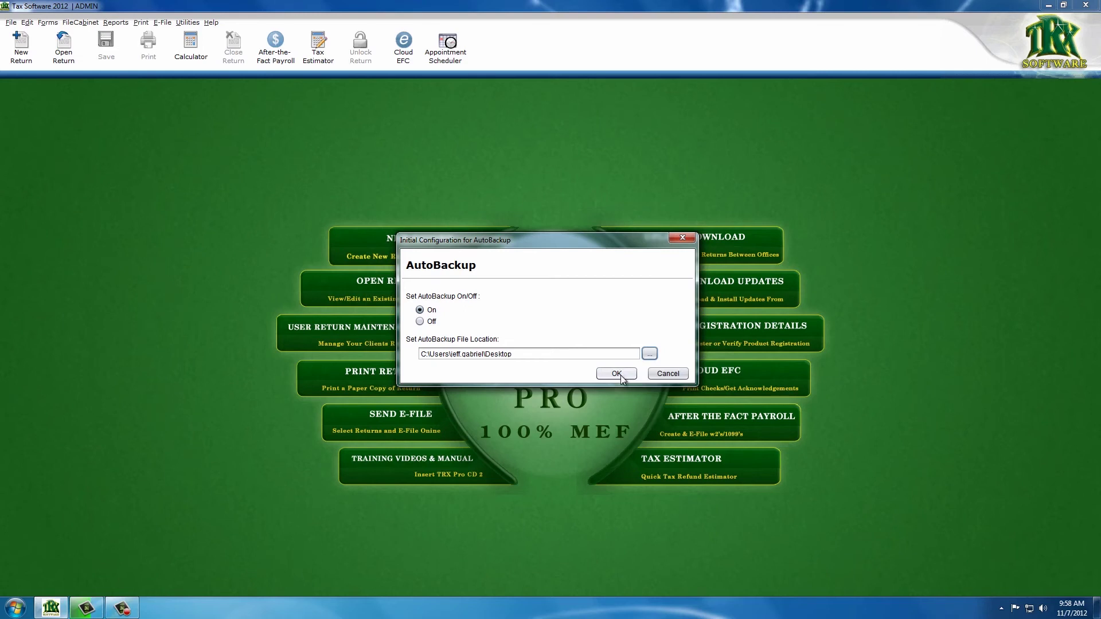
pyautogui.click(621, 376)
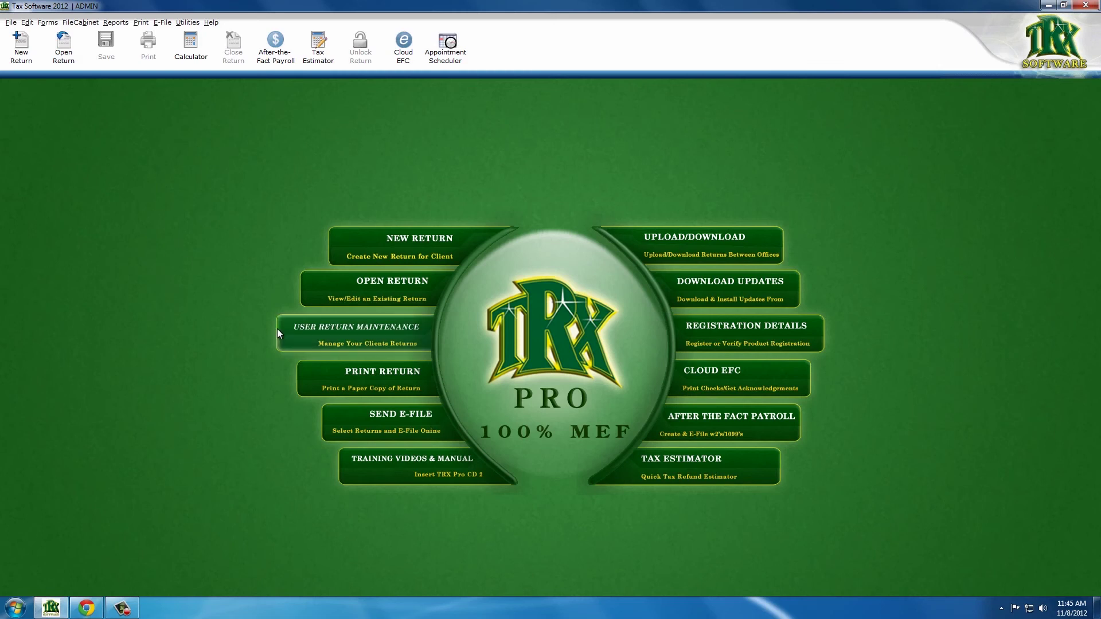
# Delete the first listed 1040 return from the ADMIN user's returns in User Return Maintenance
pyautogui.click(281, 330)
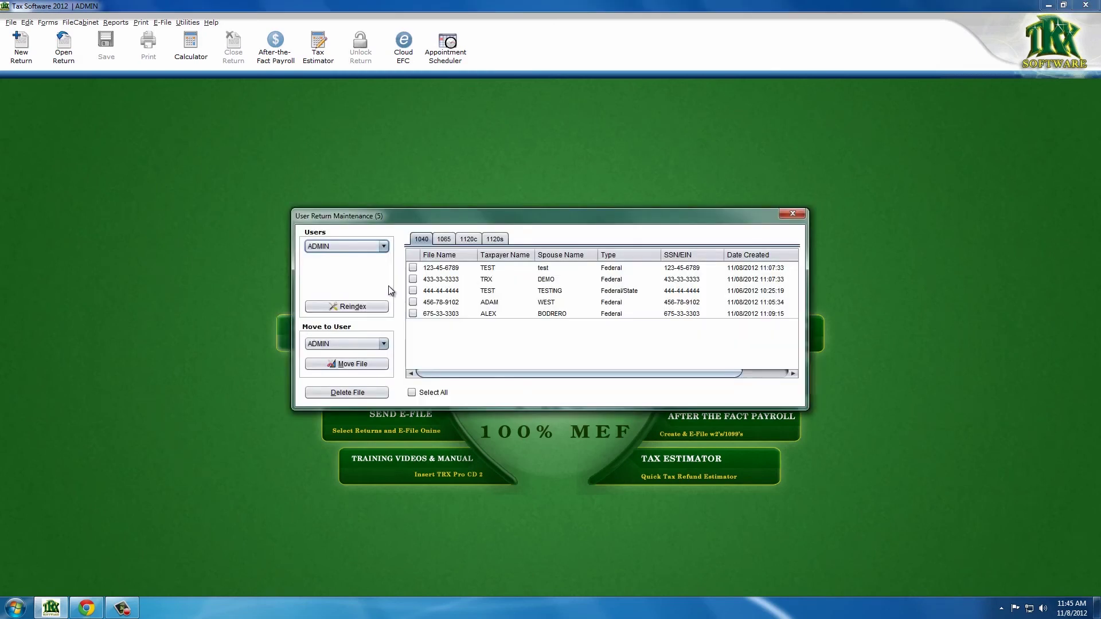
pyautogui.click(413, 268)
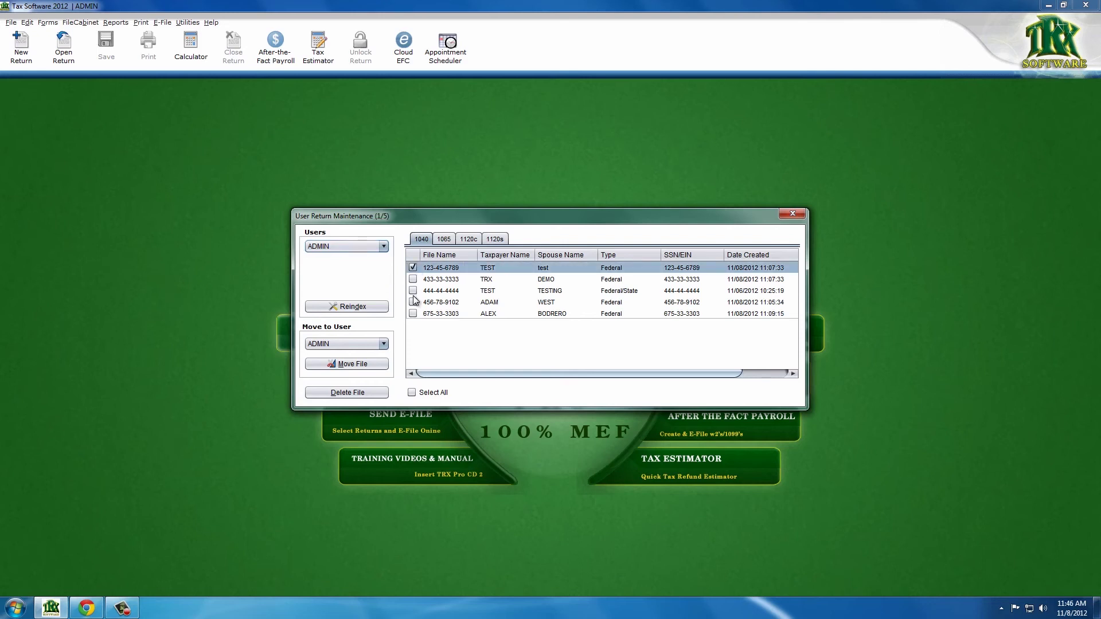
pyautogui.click(371, 393)
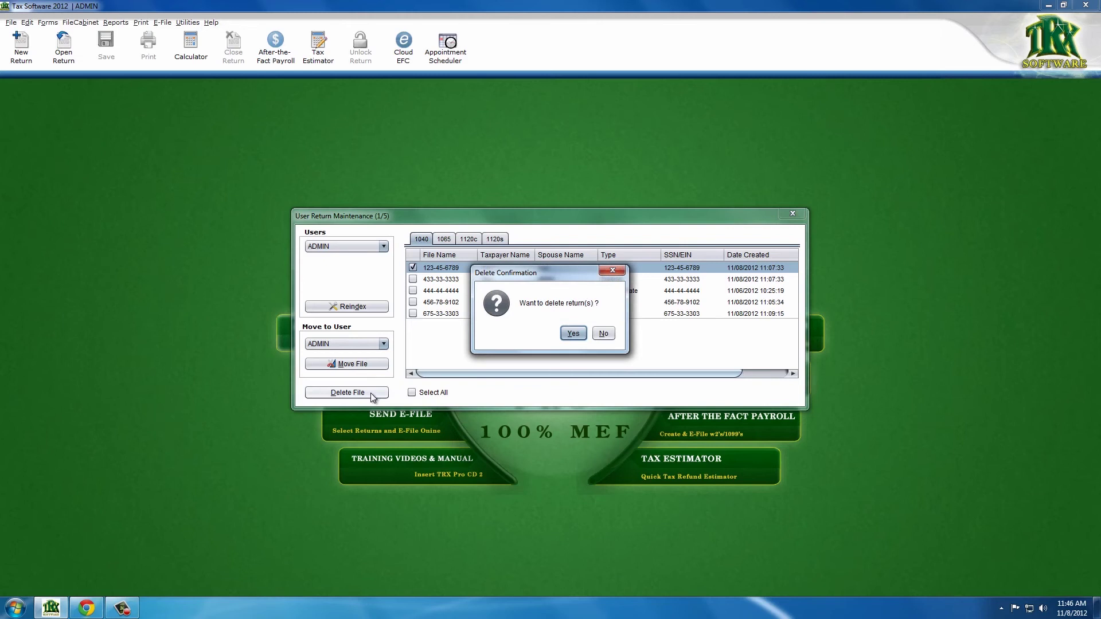
pyautogui.click(575, 334)
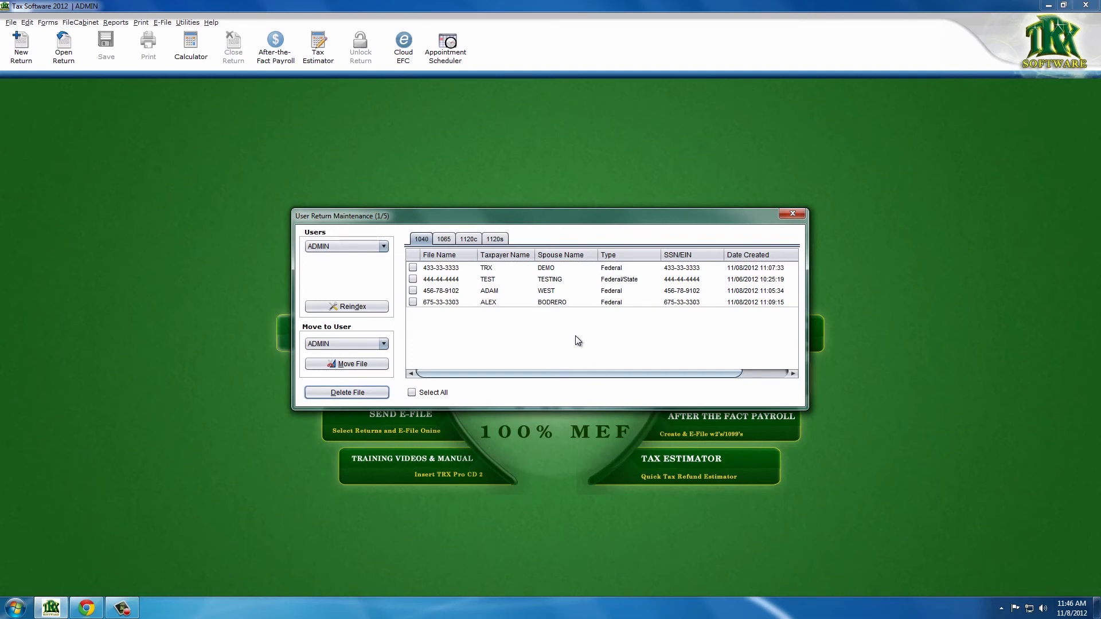
# Move the TRX DEMO 1040 return from ADMIN to the GUEST user and reindex GUEST's returns
pyautogui.click(413, 268)
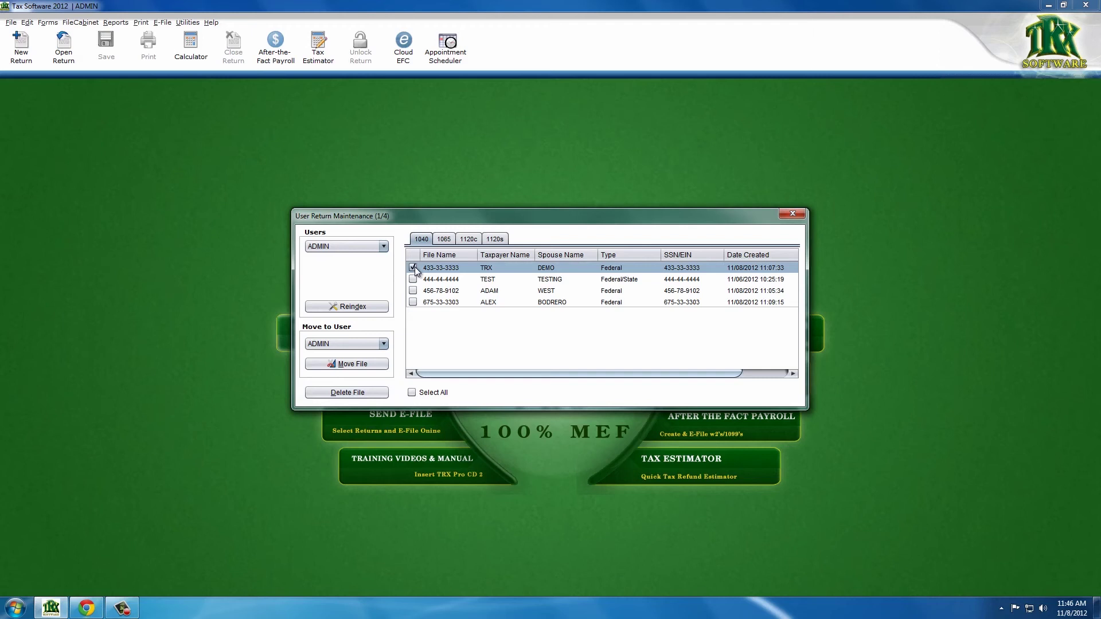
pyautogui.click(383, 344)
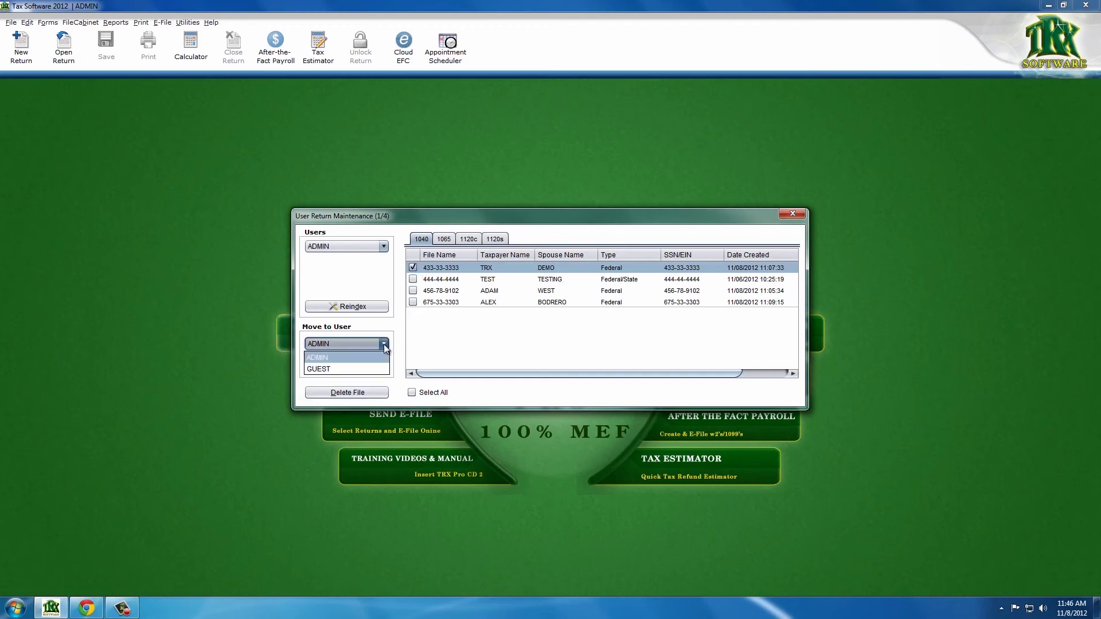
pyautogui.click(362, 370)
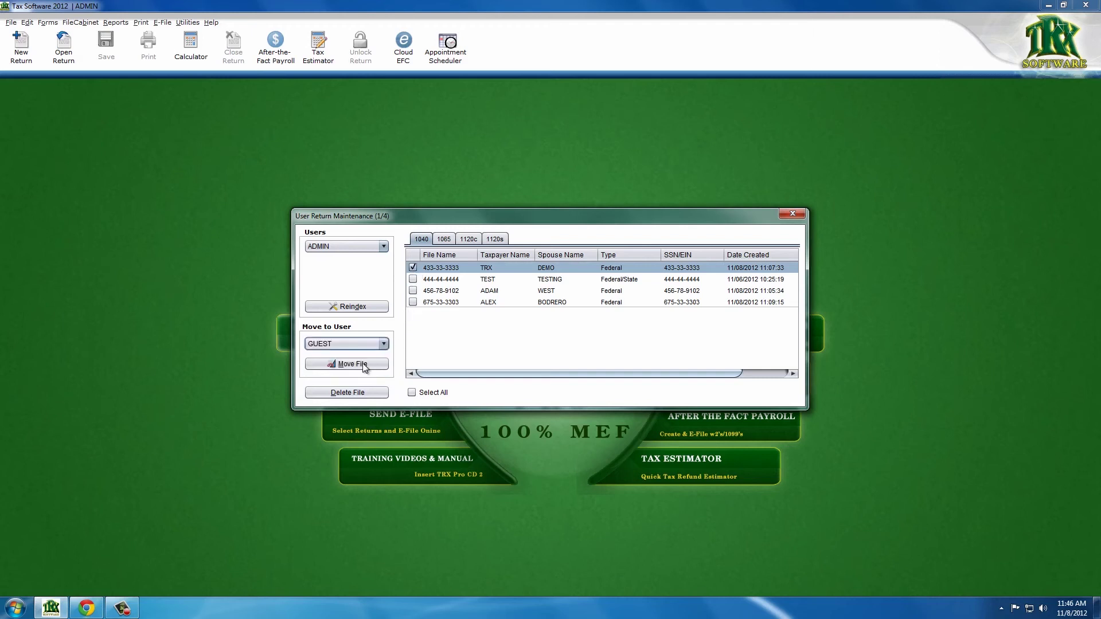
pyautogui.click(364, 367)
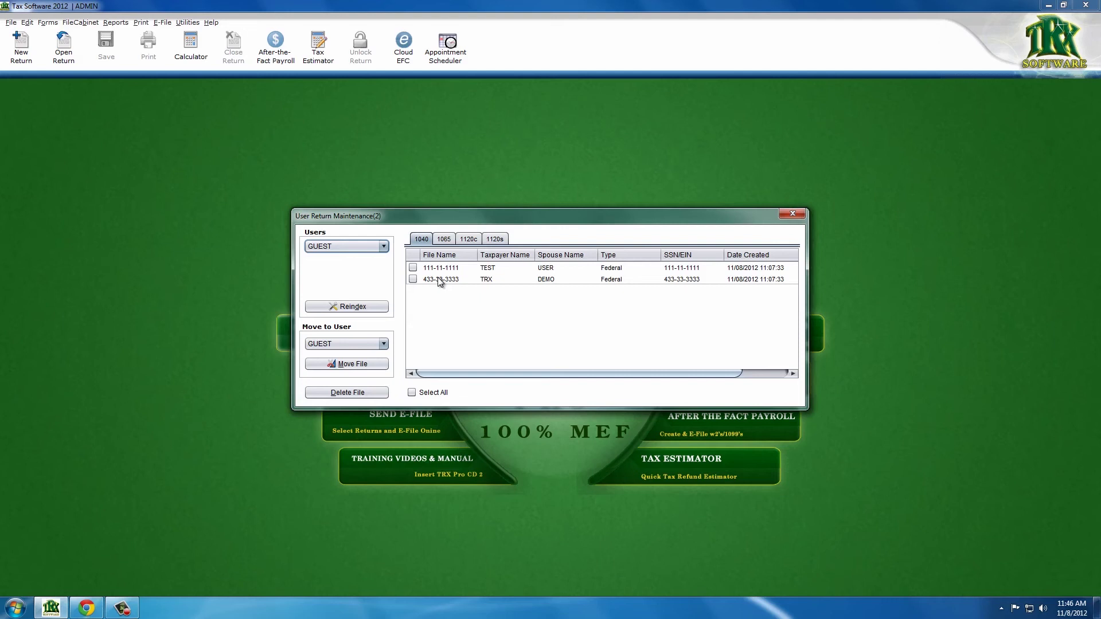
pyautogui.click(378, 309)
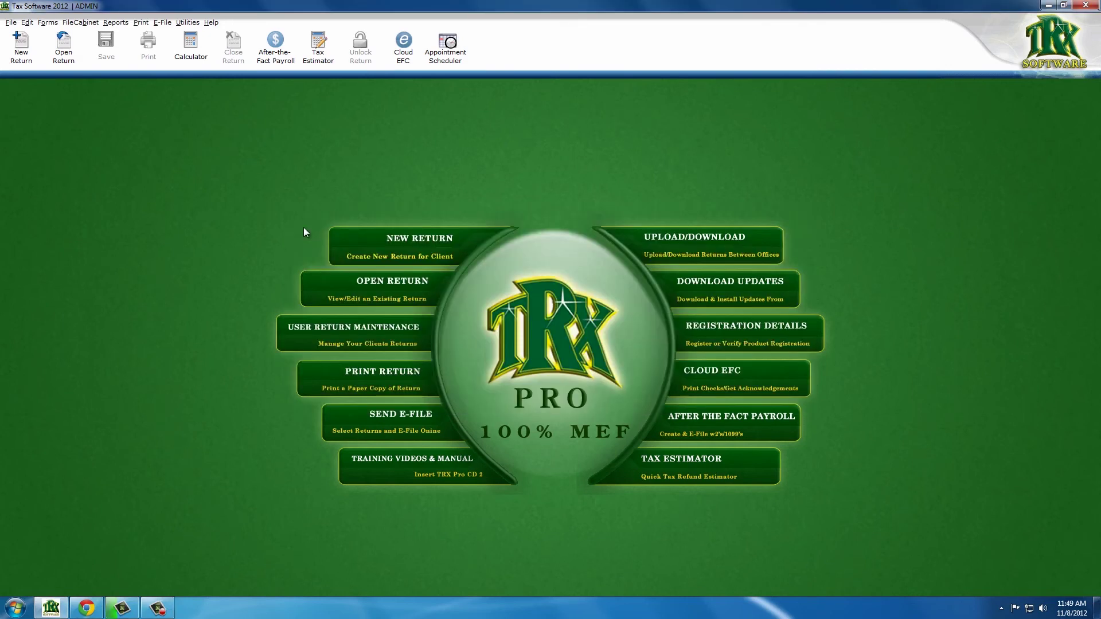
# Change the logged-in user to GUEST, entering the account password
pyautogui.click(12, 24)
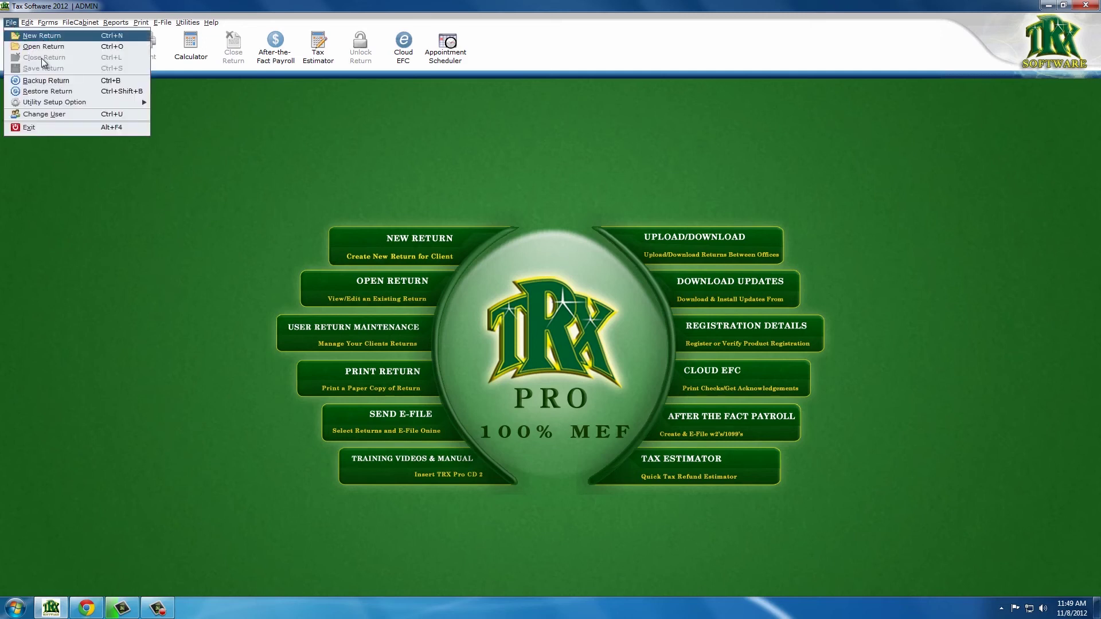
pyautogui.click(87, 114)
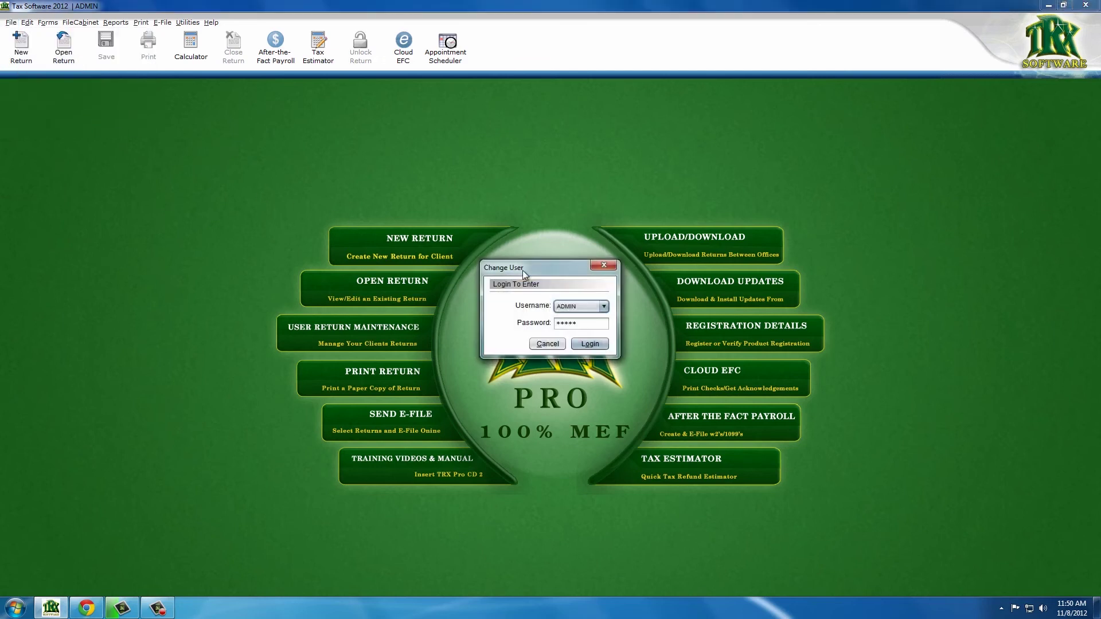
pyautogui.click(605, 307)
pyautogui.click(592, 329)
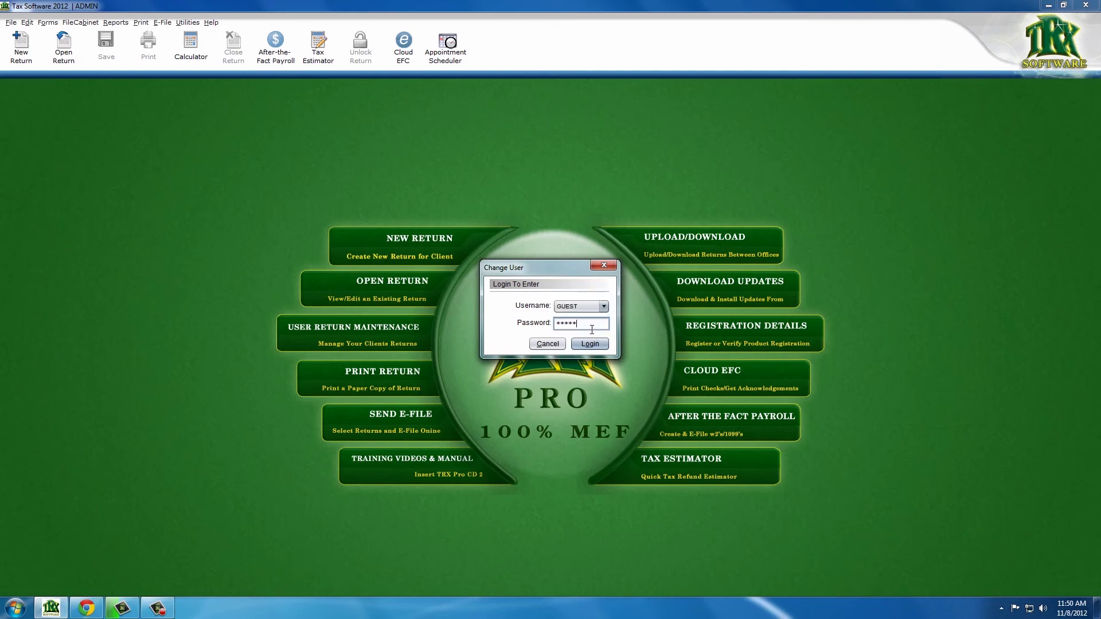
pyautogui.click(590, 344)
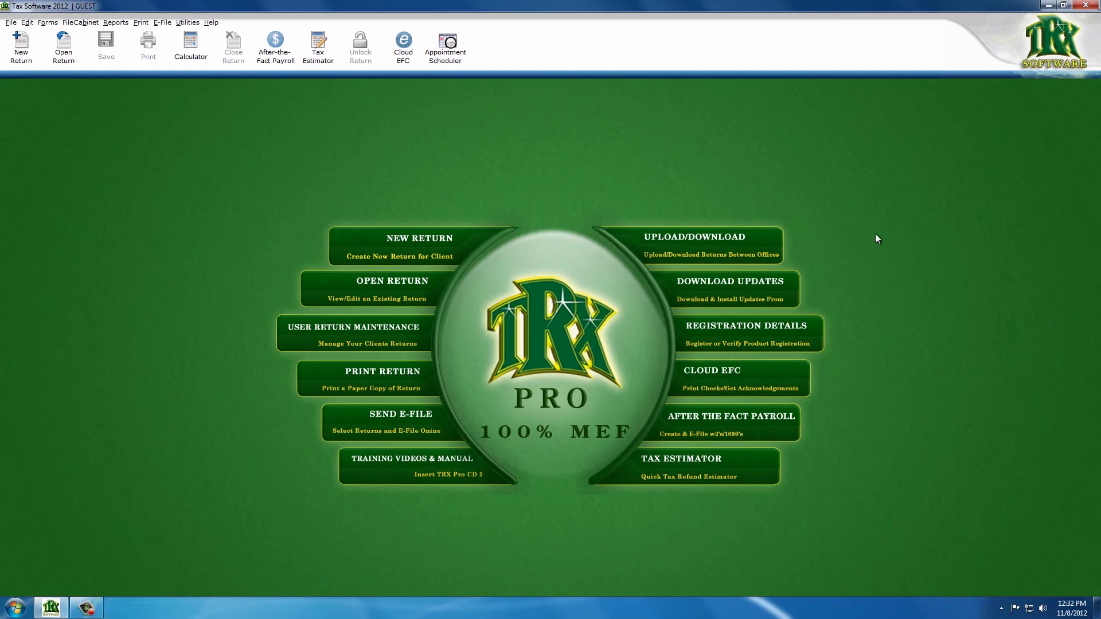
# Upload the EFile Ready 1040 return from the client files to the server
pyautogui.click(751, 239)
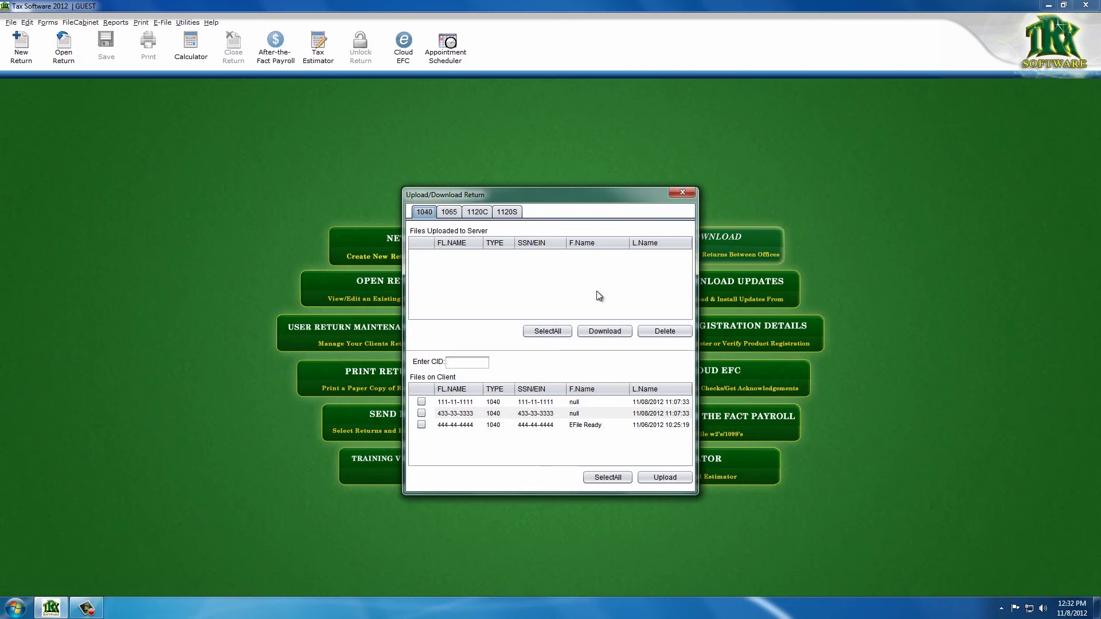
pyautogui.click(422, 425)
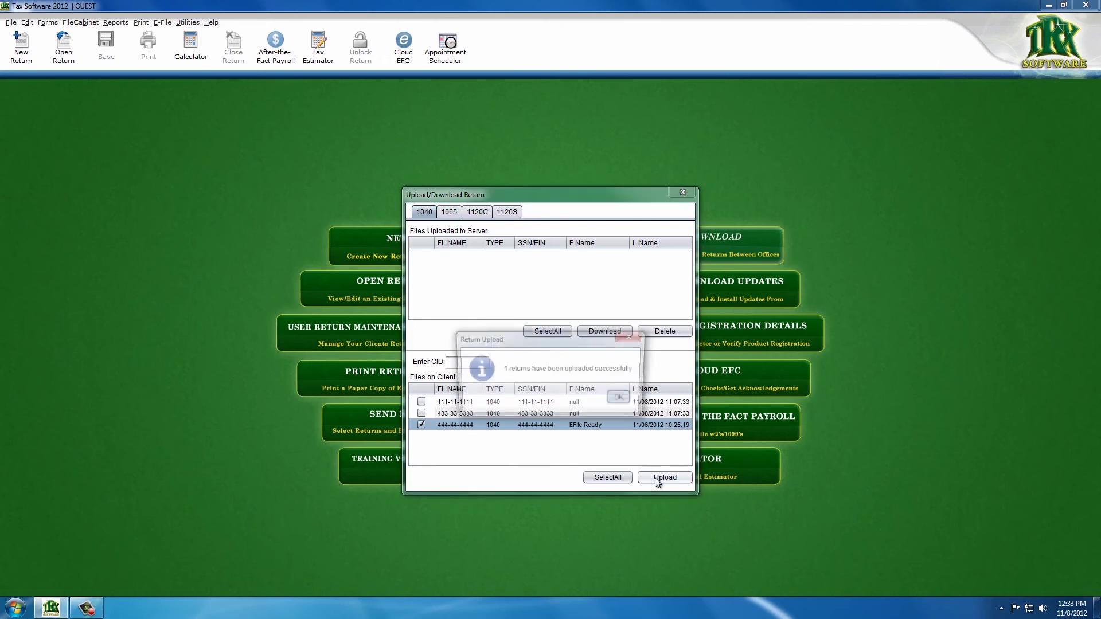
pyautogui.click(622, 400)
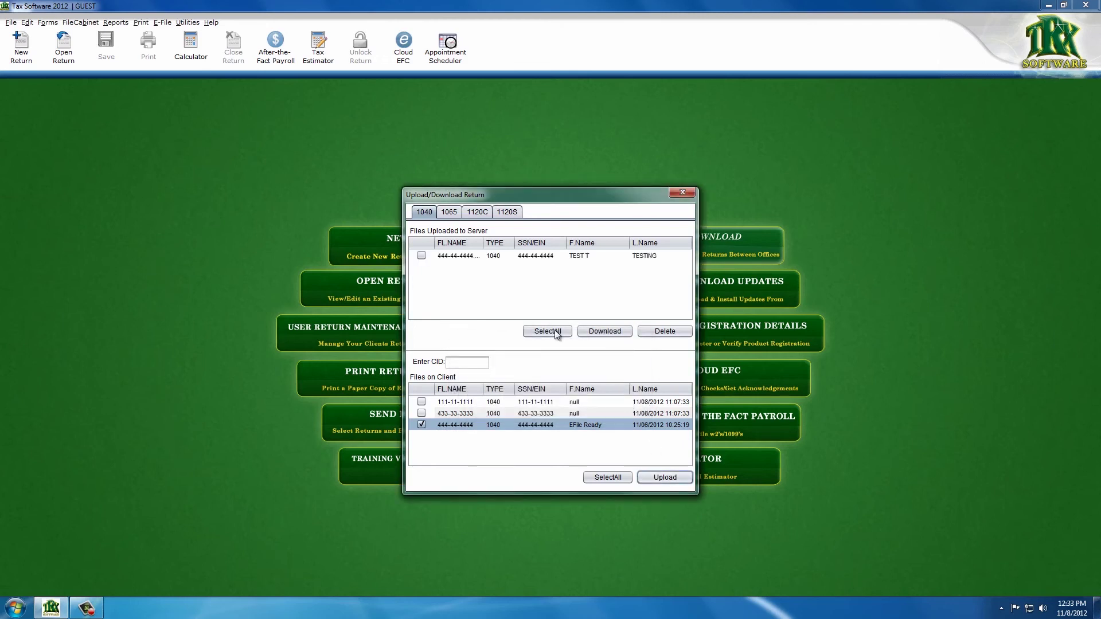
# Download the uploaded 1040 return from the server and check the list of existing returns for it
pyautogui.click(491, 258)
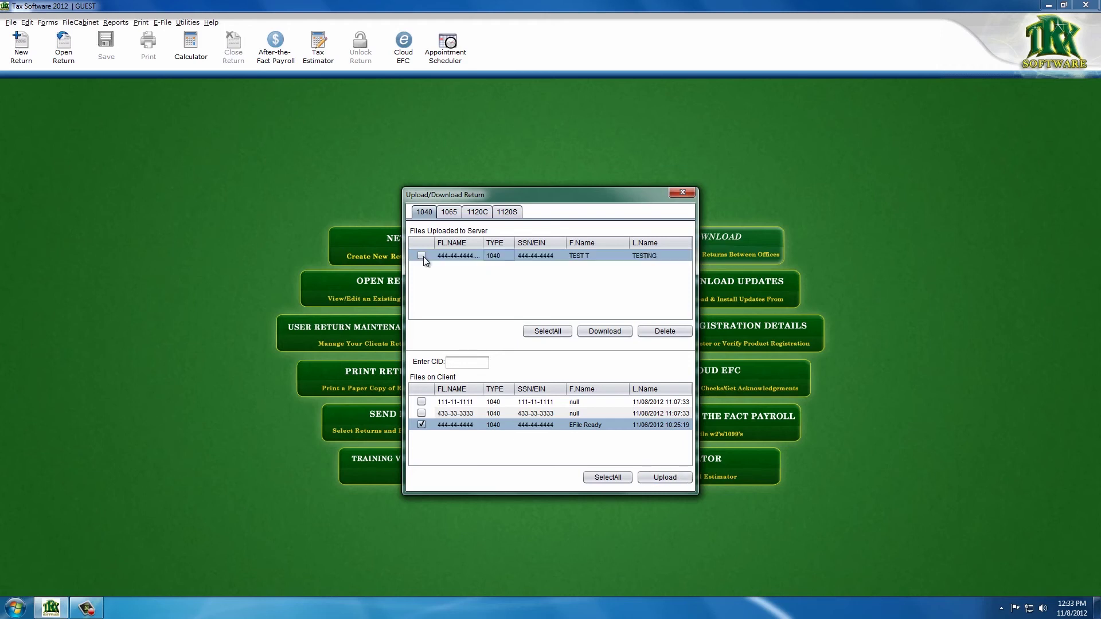
pyautogui.click(422, 255)
pyautogui.click(601, 332)
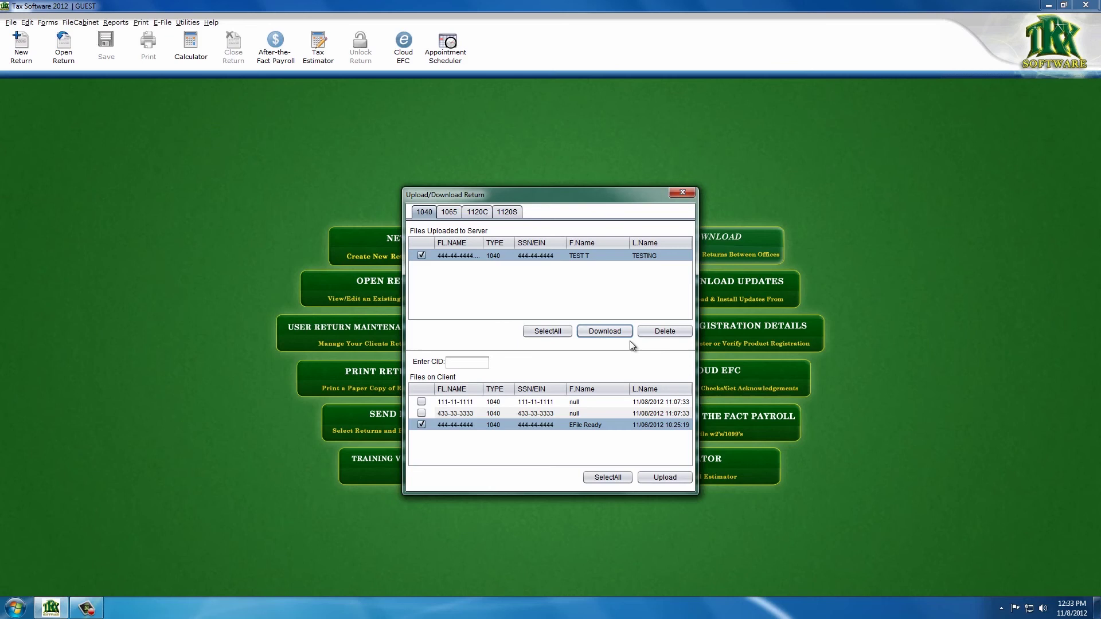
pyautogui.click(682, 194)
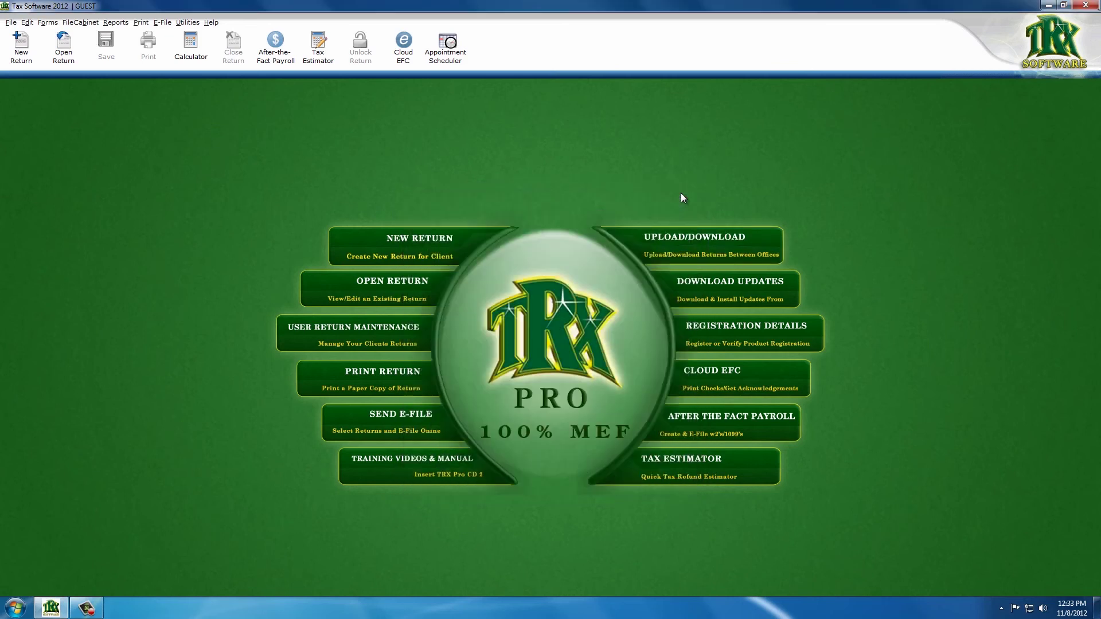
pyautogui.click(407, 288)
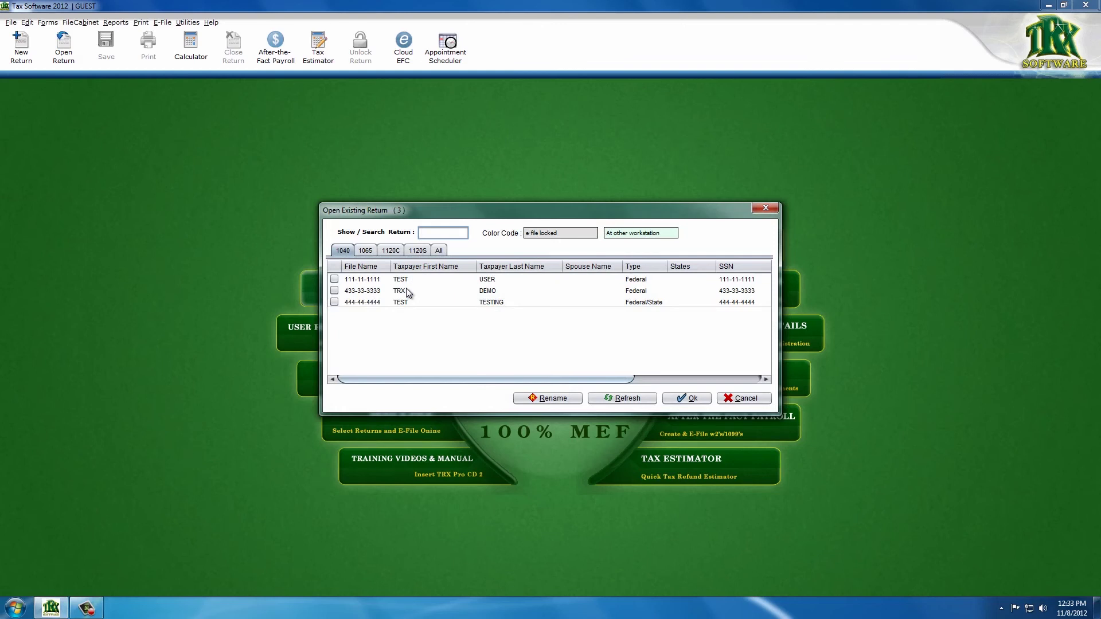
pyautogui.click(741, 397)
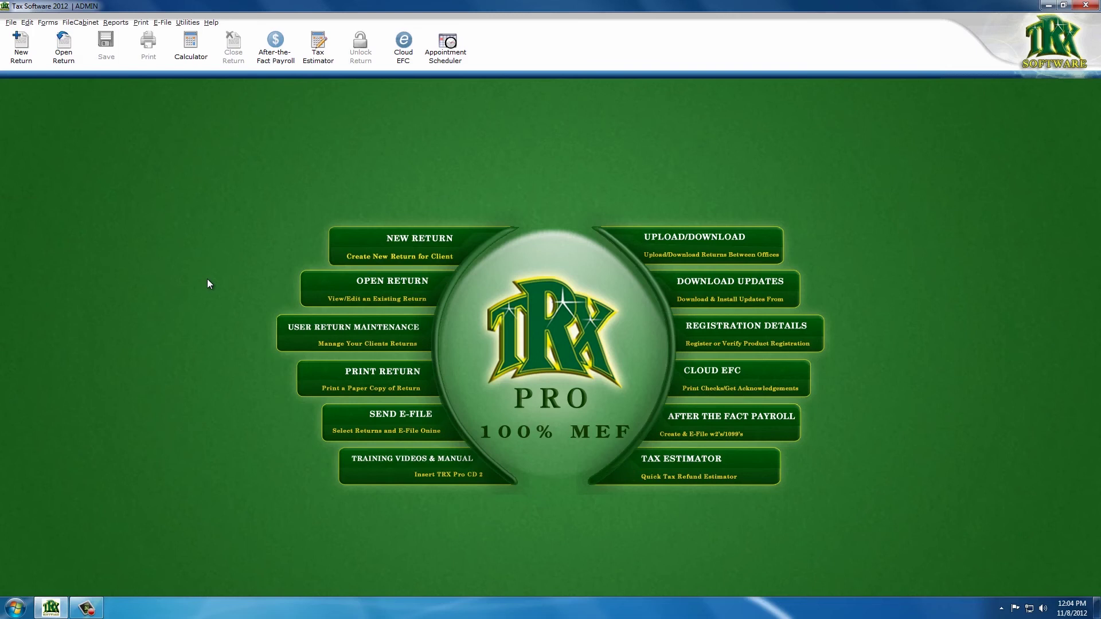
# View the PDF stored in the File Cabinet for the first client under ADMIN's 1040 returns
pyautogui.click(87, 23)
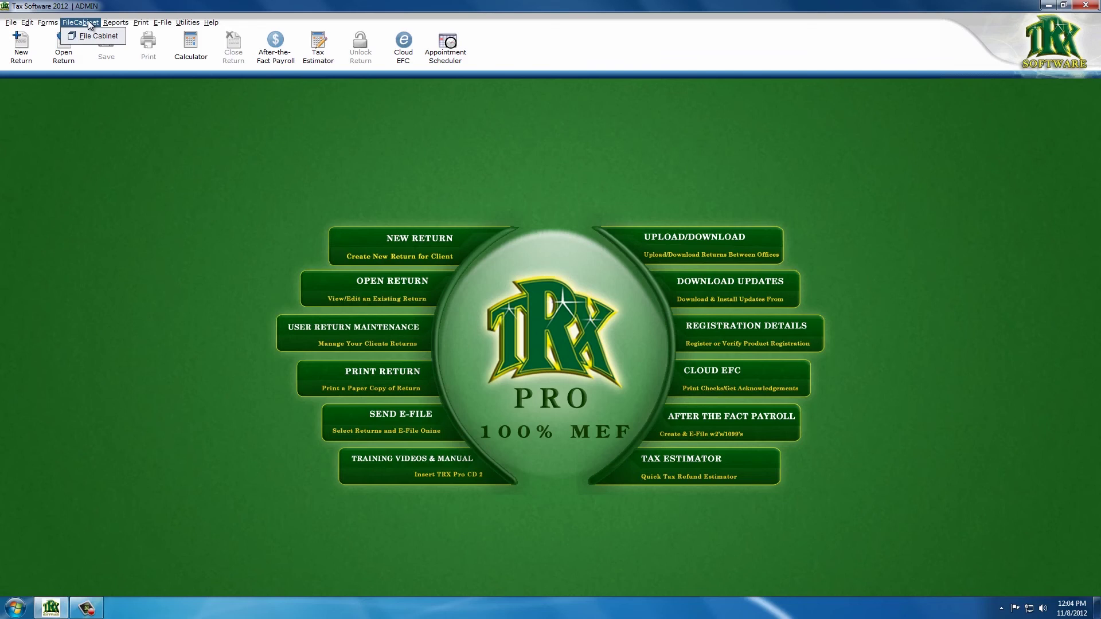
pyautogui.click(95, 37)
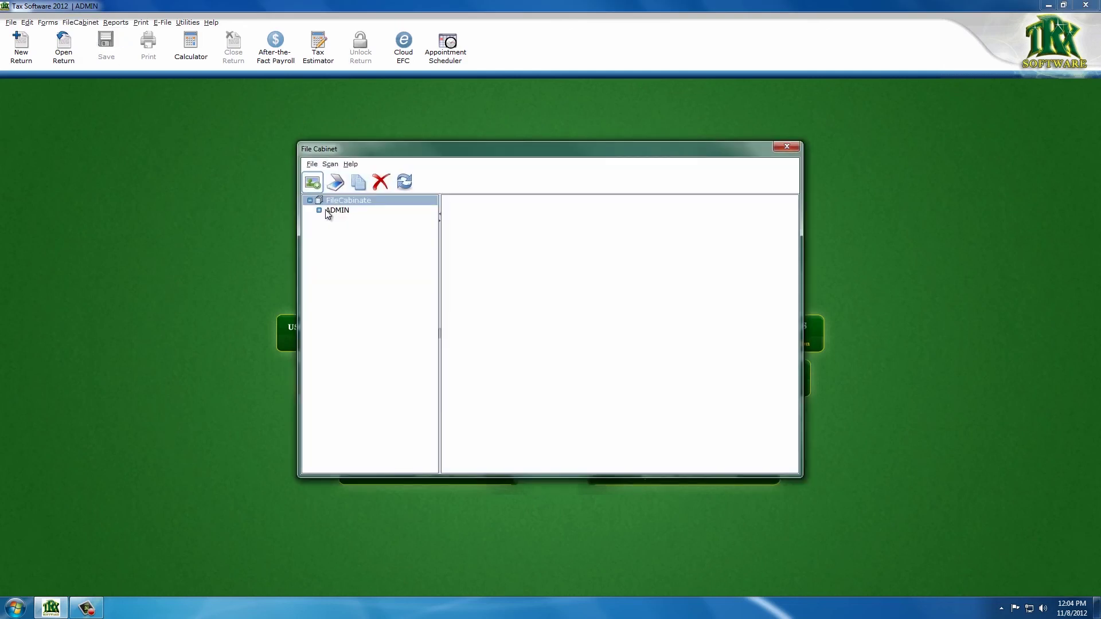
pyautogui.click(320, 211)
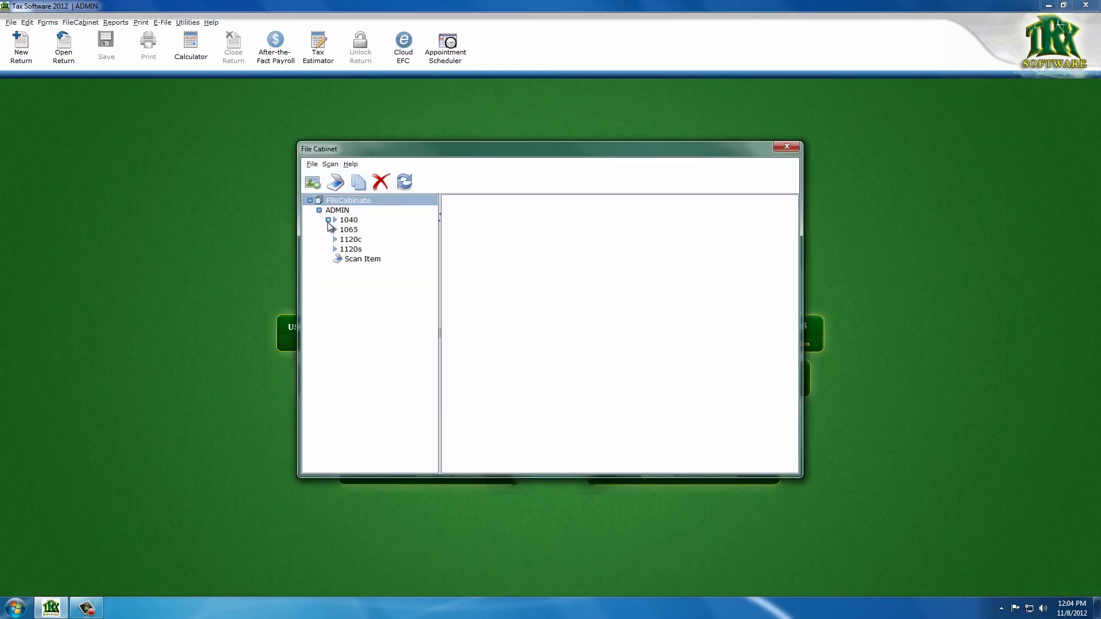
pyautogui.click(329, 220)
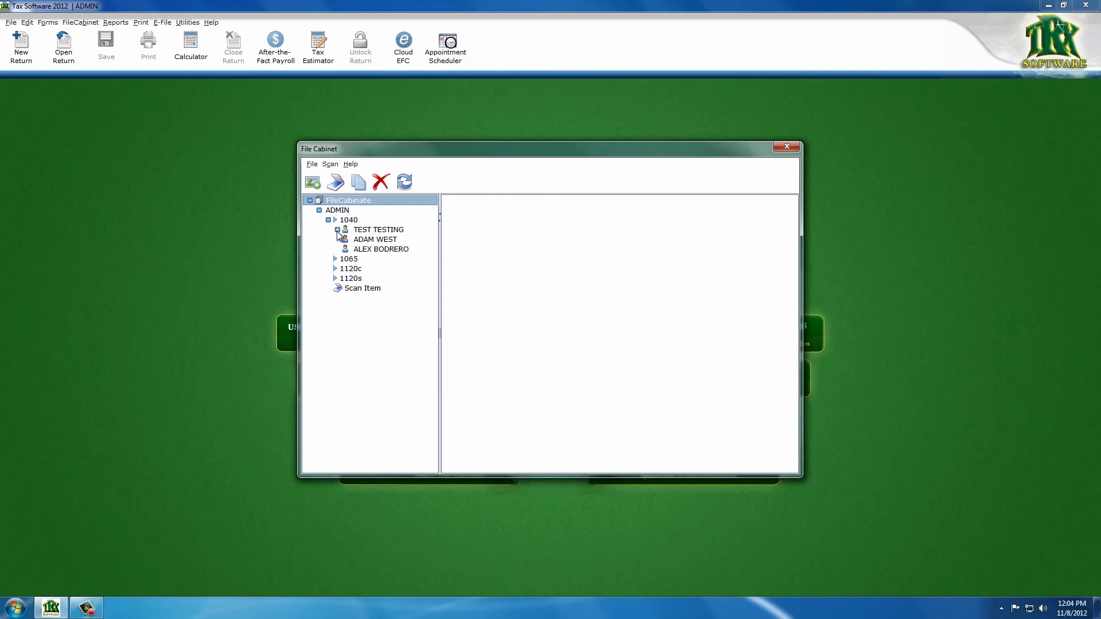
pyautogui.click(337, 230)
pyautogui.click(391, 239)
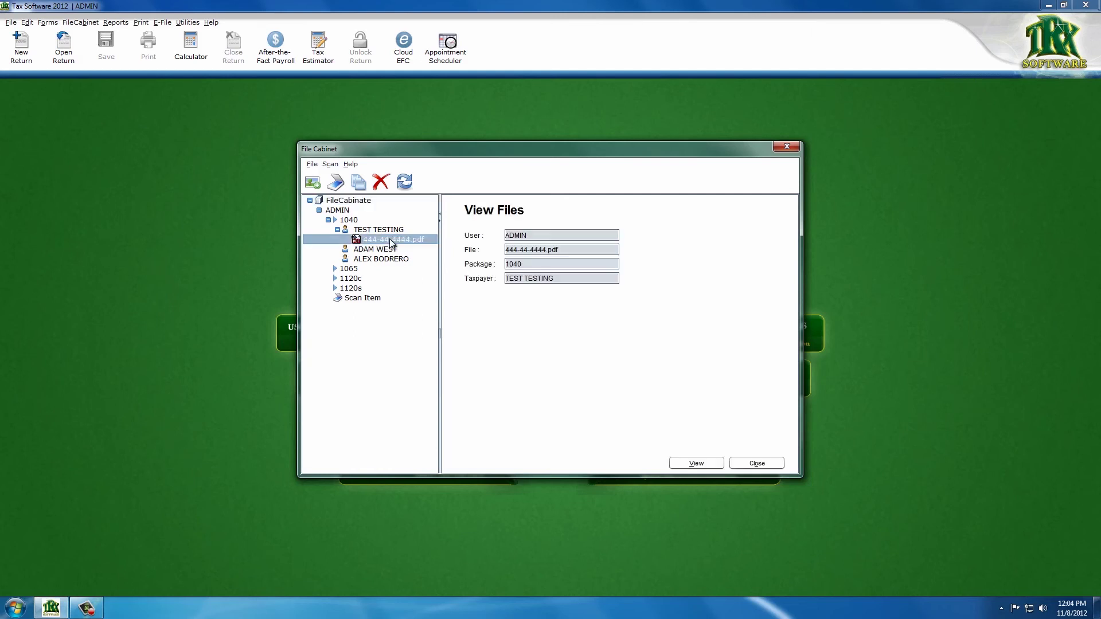
pyautogui.click(697, 461)
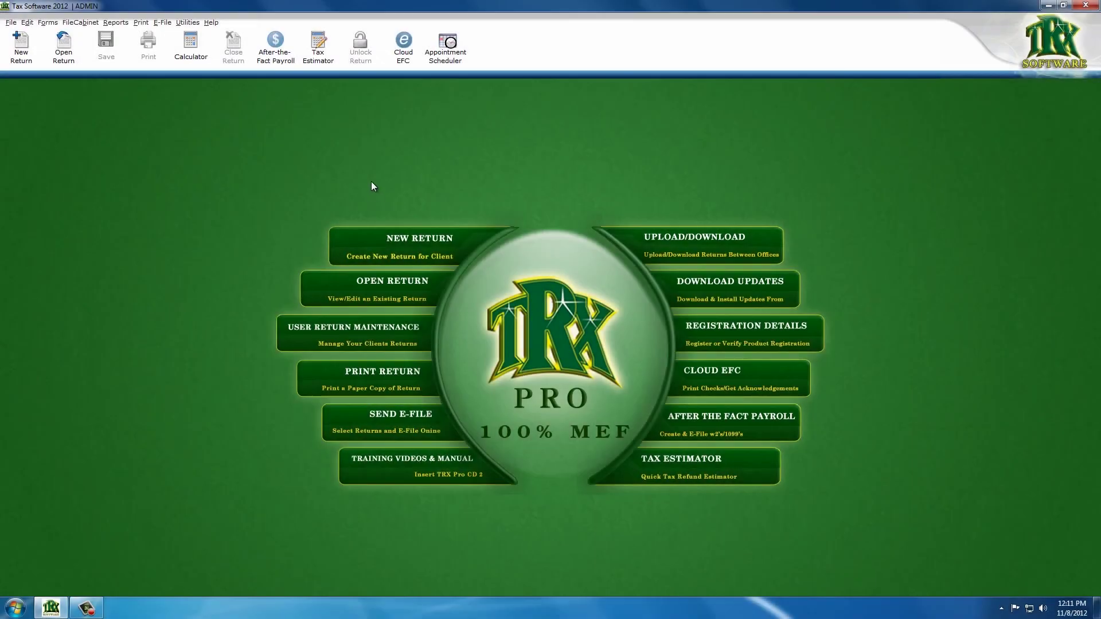
# Generate and print the client Return Status report for the ADMIN user's 1040 package
pyautogui.click(122, 23)
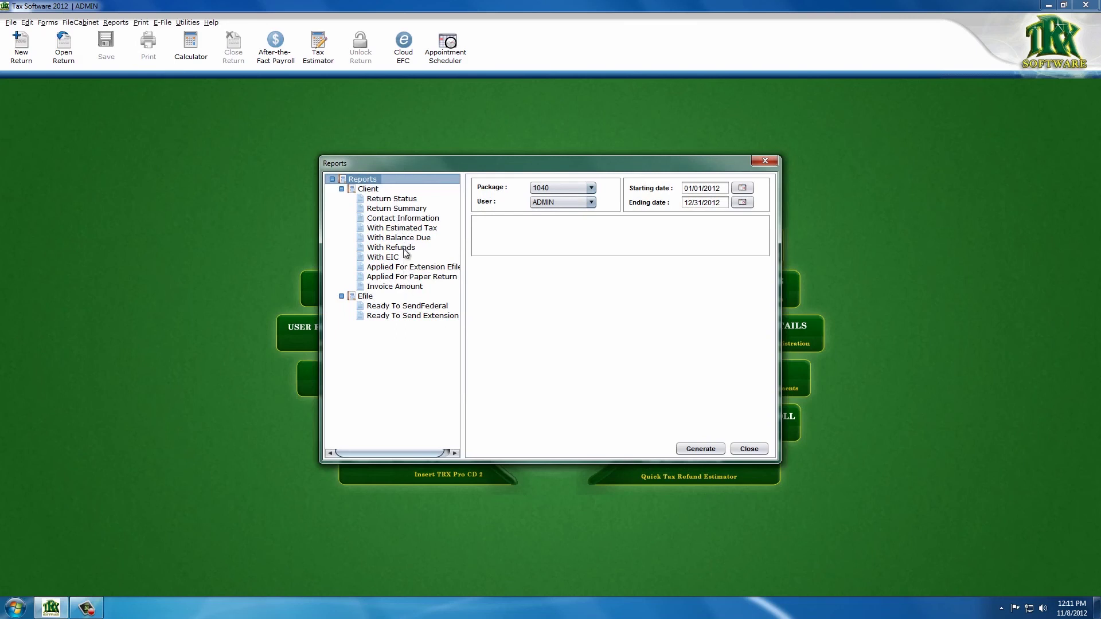
pyautogui.click(401, 199)
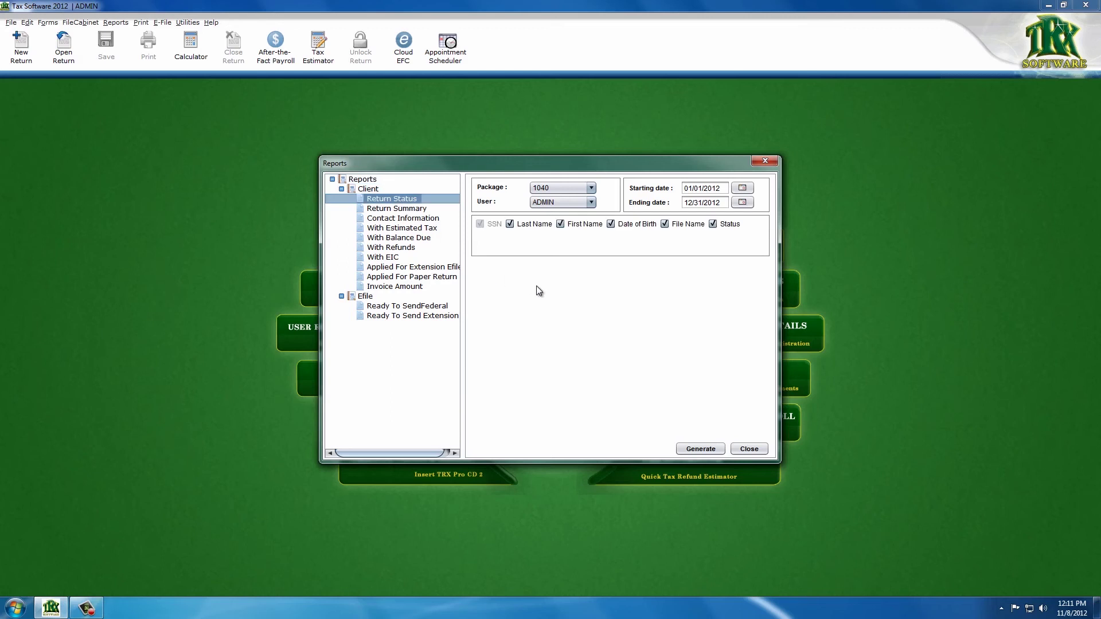
pyautogui.click(719, 449)
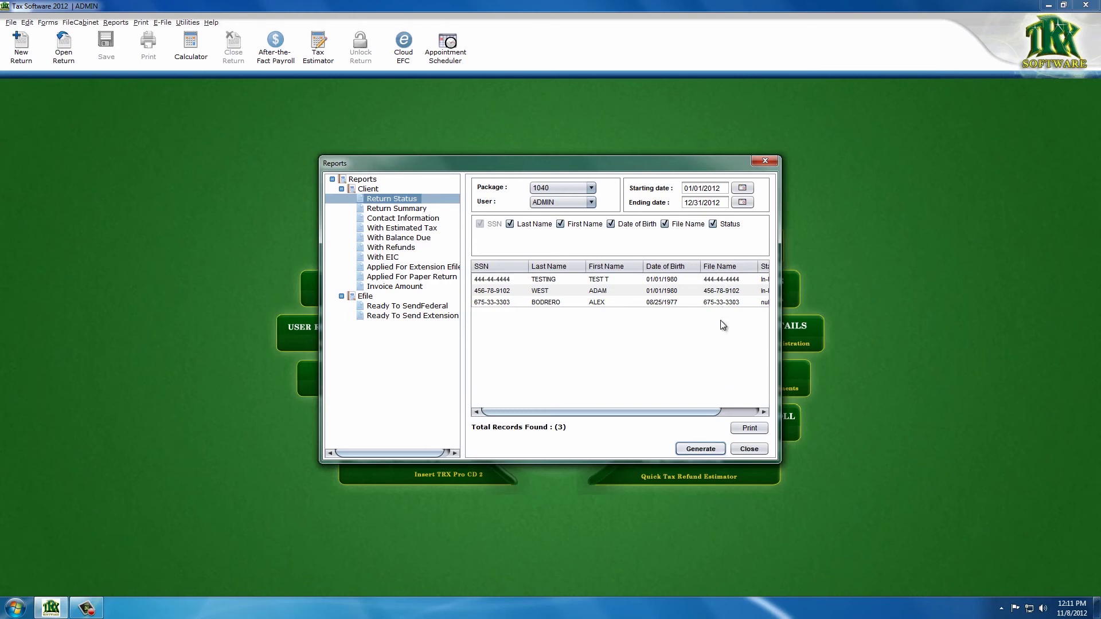
pyautogui.click(755, 428)
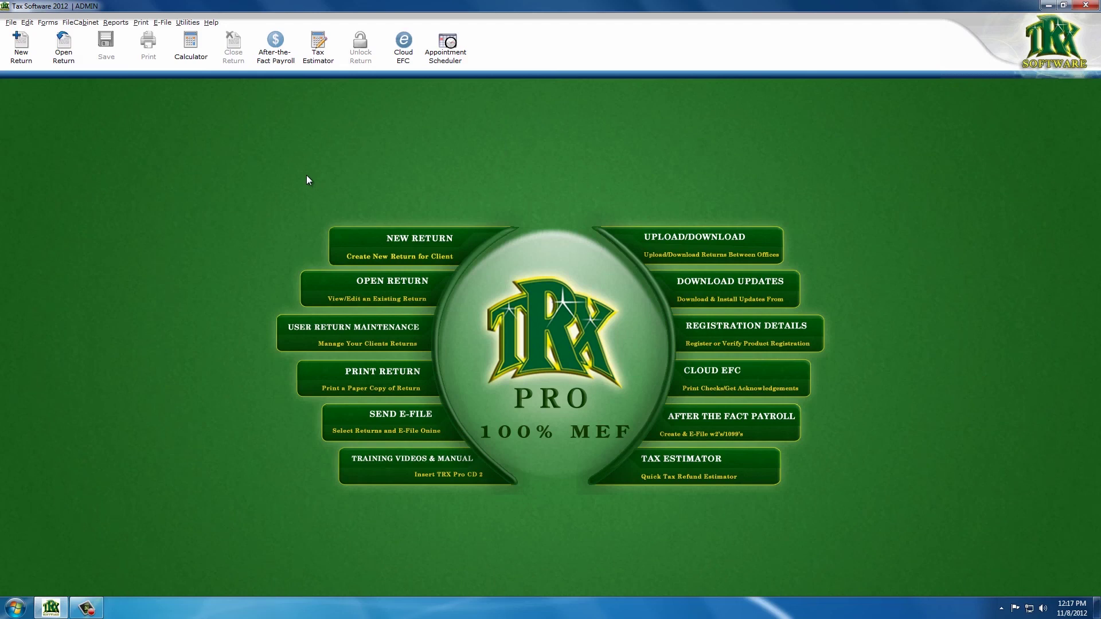
# Open the default 1040 return for editing and review its Client Information and Return Information sheets
pyautogui.click(195, 24)
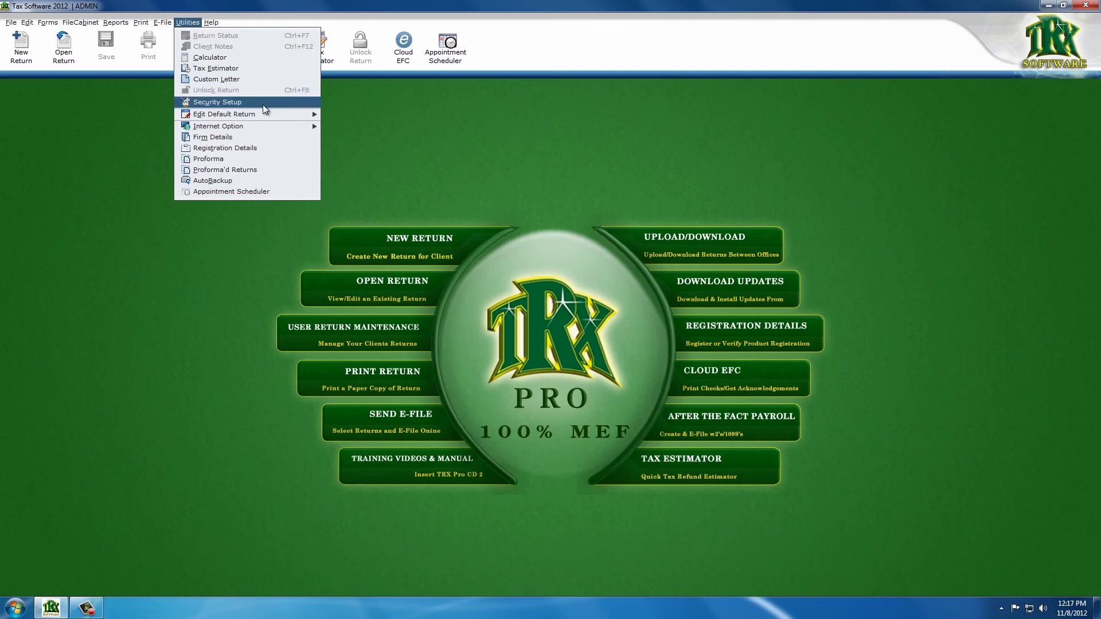
pyautogui.moveTo(267, 113)
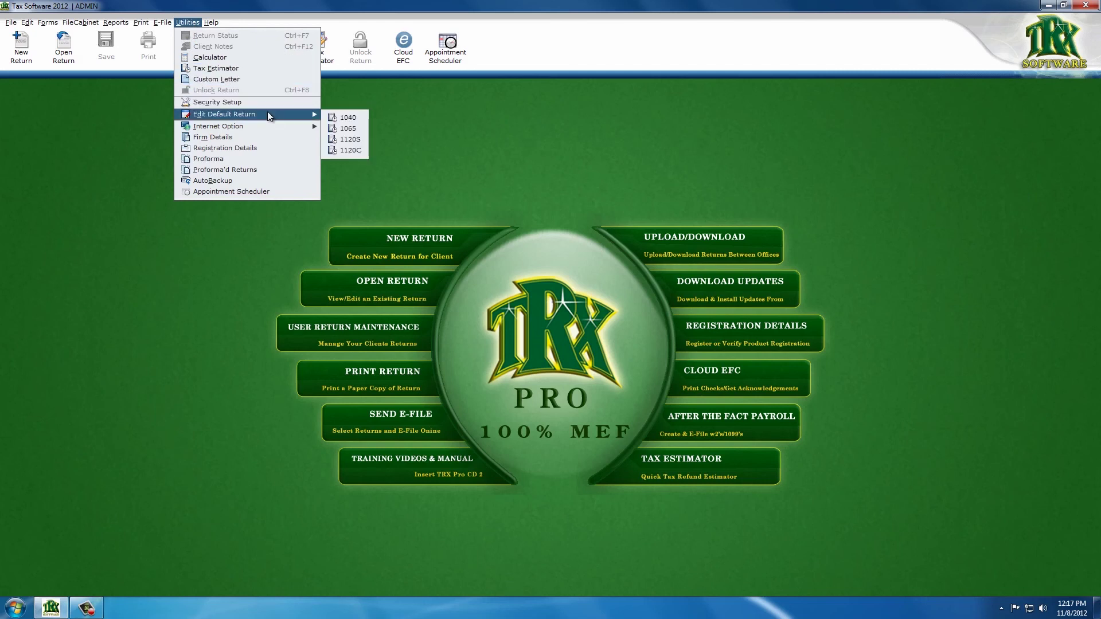
pyautogui.click(342, 119)
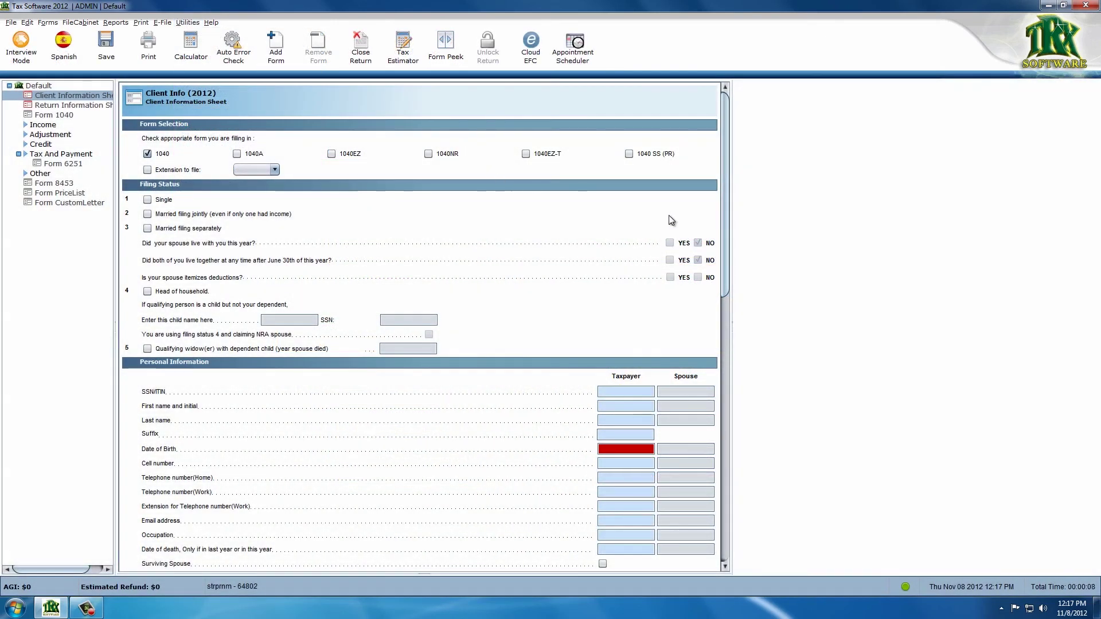
pyautogui.moveTo(724, 192); pyautogui.dragTo(725, 275)
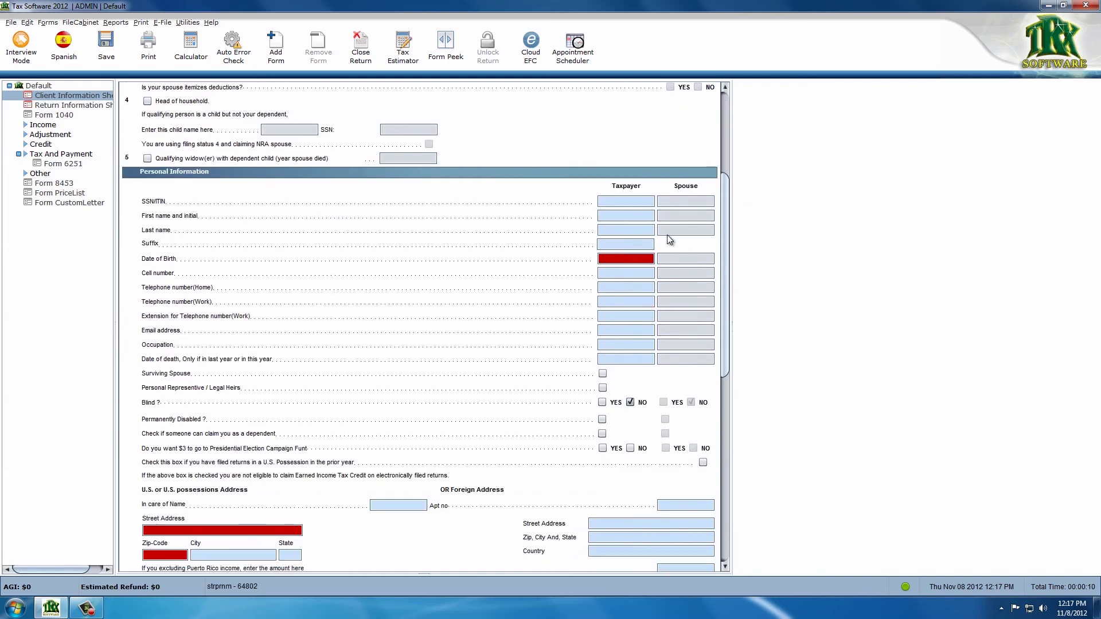
pyautogui.click(102, 107)
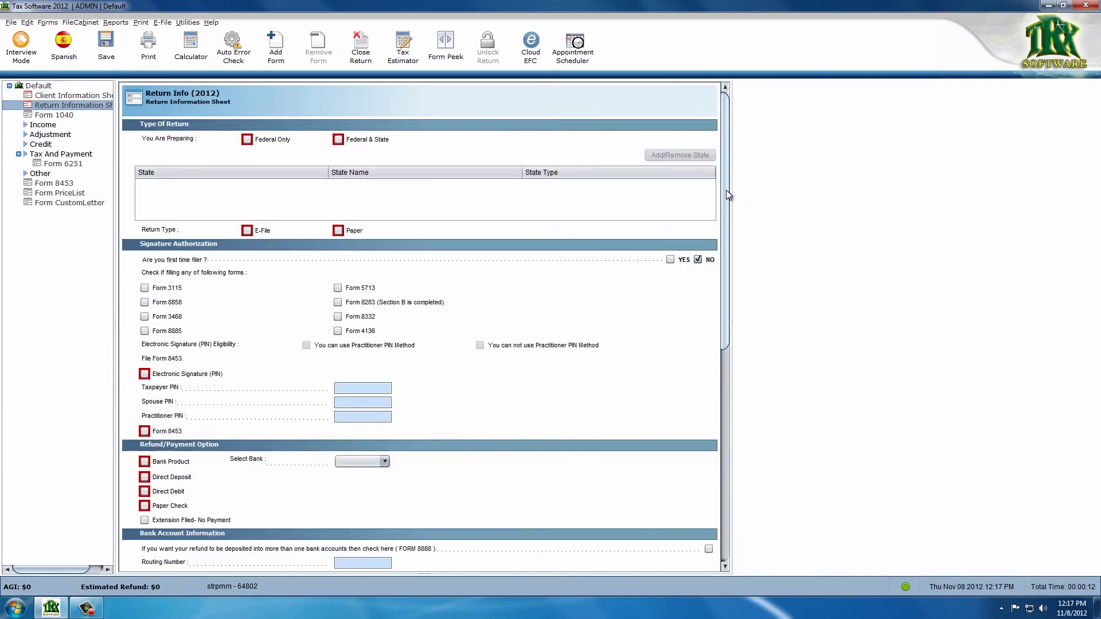
pyautogui.moveTo(725, 193); pyautogui.dragTo(726, 408)
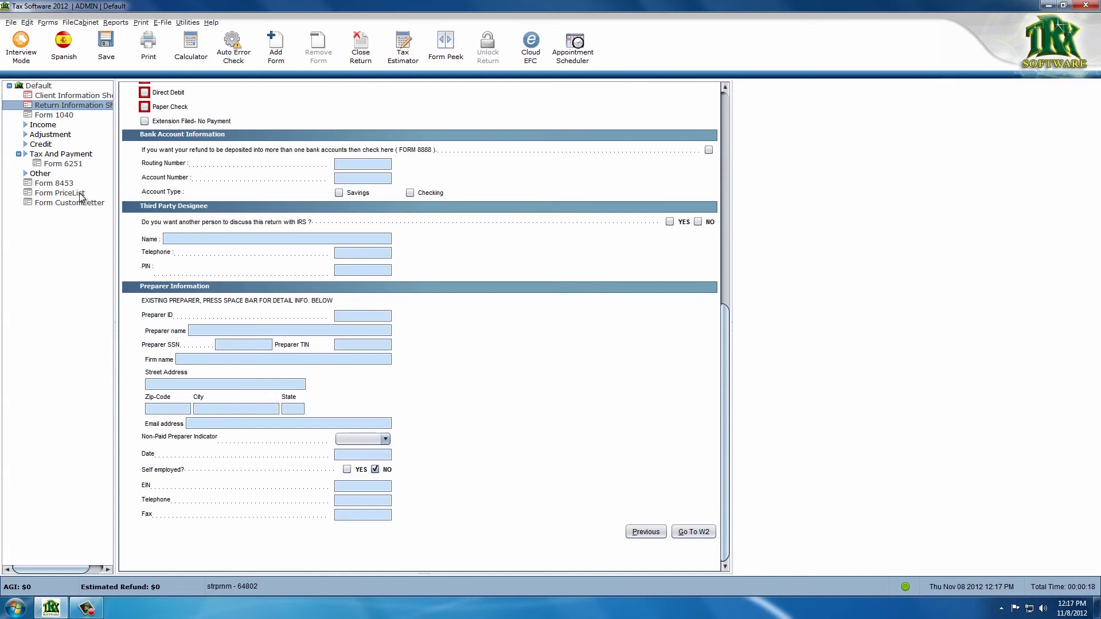
# Review the PriceList and CustomLetter forms of the default 1040 return and open the form-adding option
pyautogui.click(99, 196)
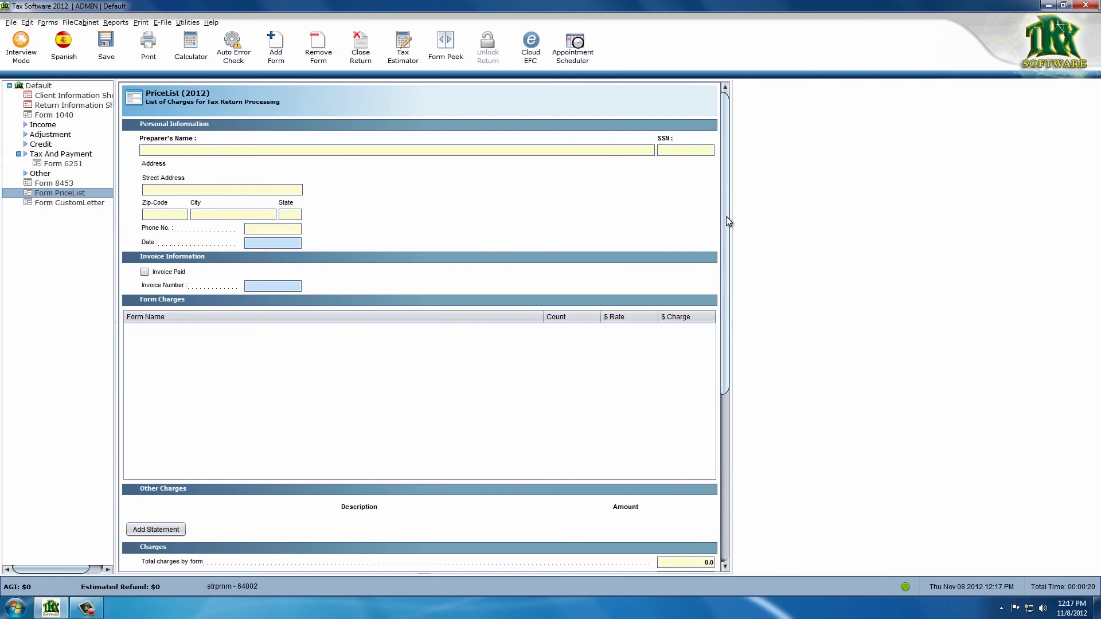
pyautogui.moveTo(726, 215); pyautogui.dragTo(726, 263)
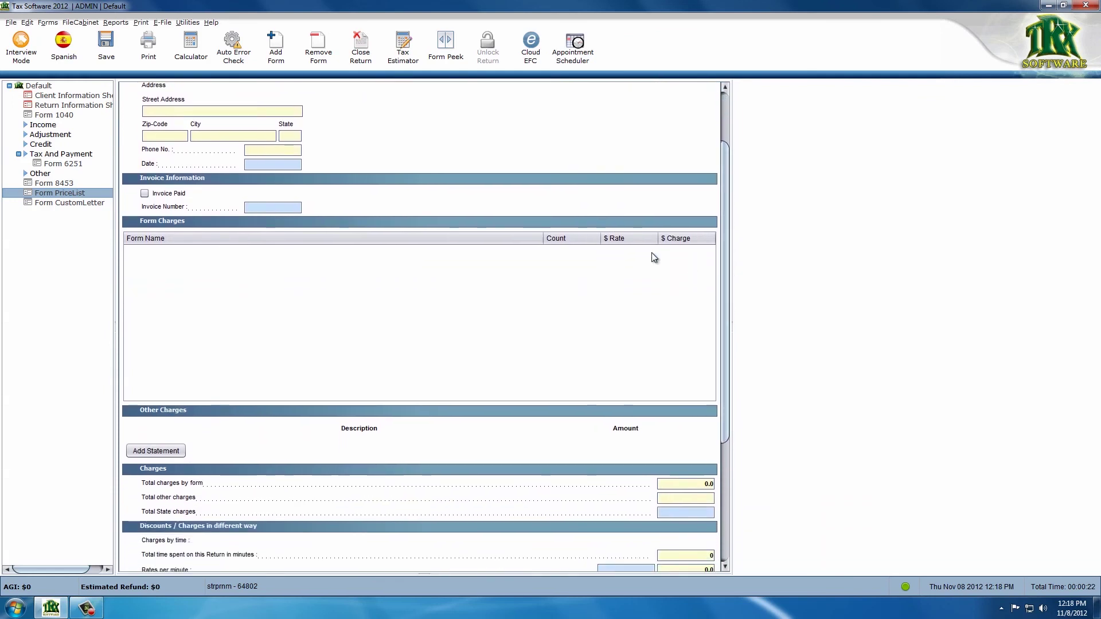
pyautogui.click(84, 201)
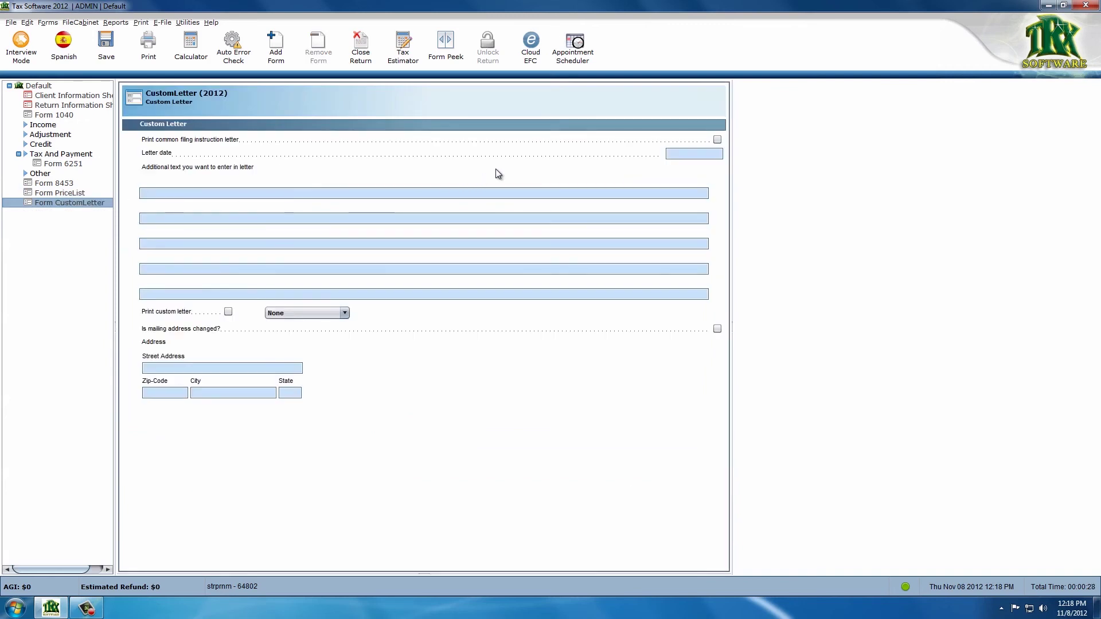
pyautogui.click(276, 47)
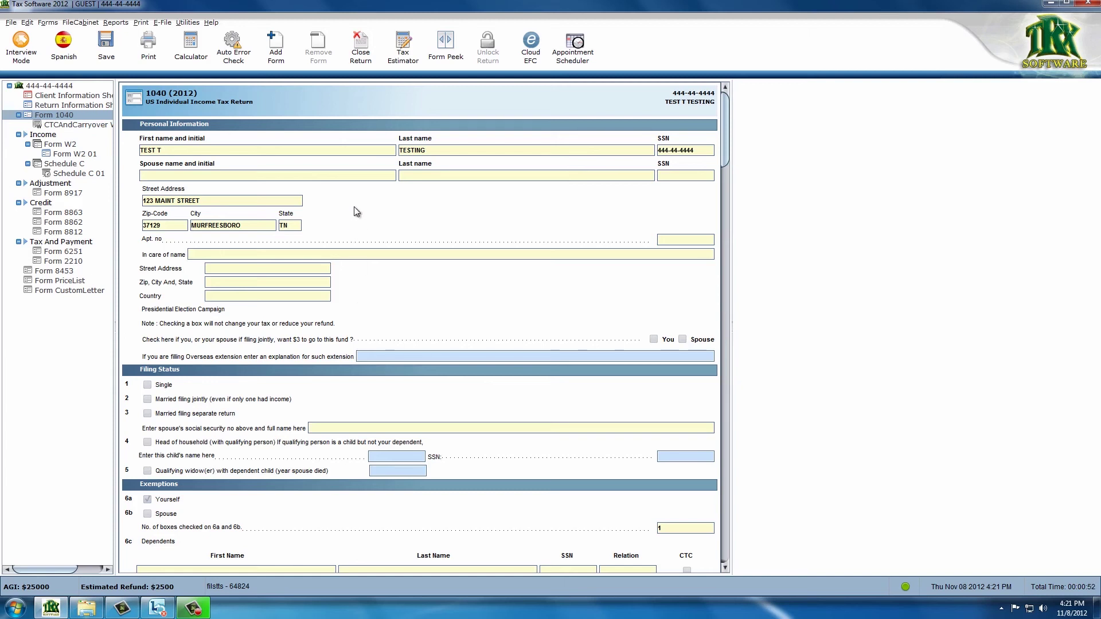
# Run the Auto Error Check, resolve the required entry by setting the filing status to Single, and recheck the return including MeF before closing it
pyautogui.click(241, 40)
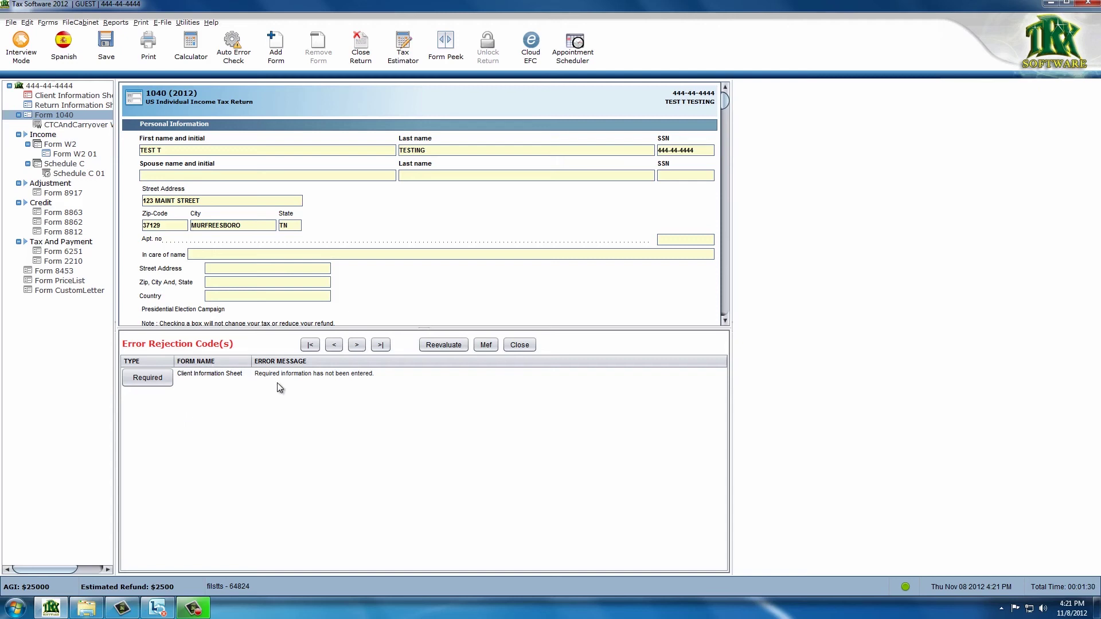
pyautogui.click(152, 383)
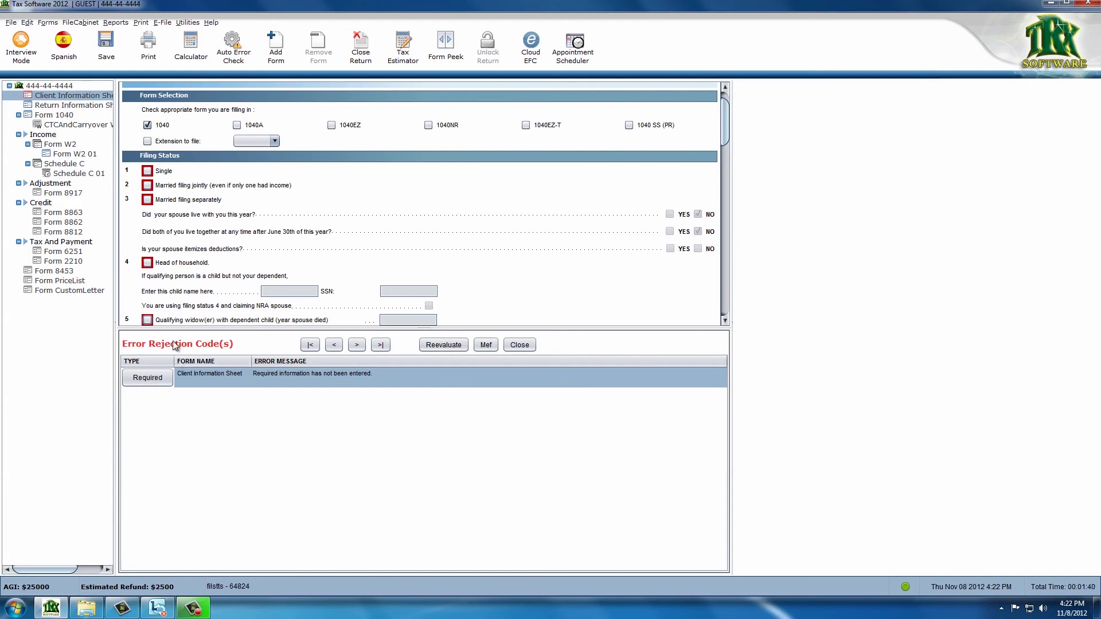
pyautogui.click(148, 170)
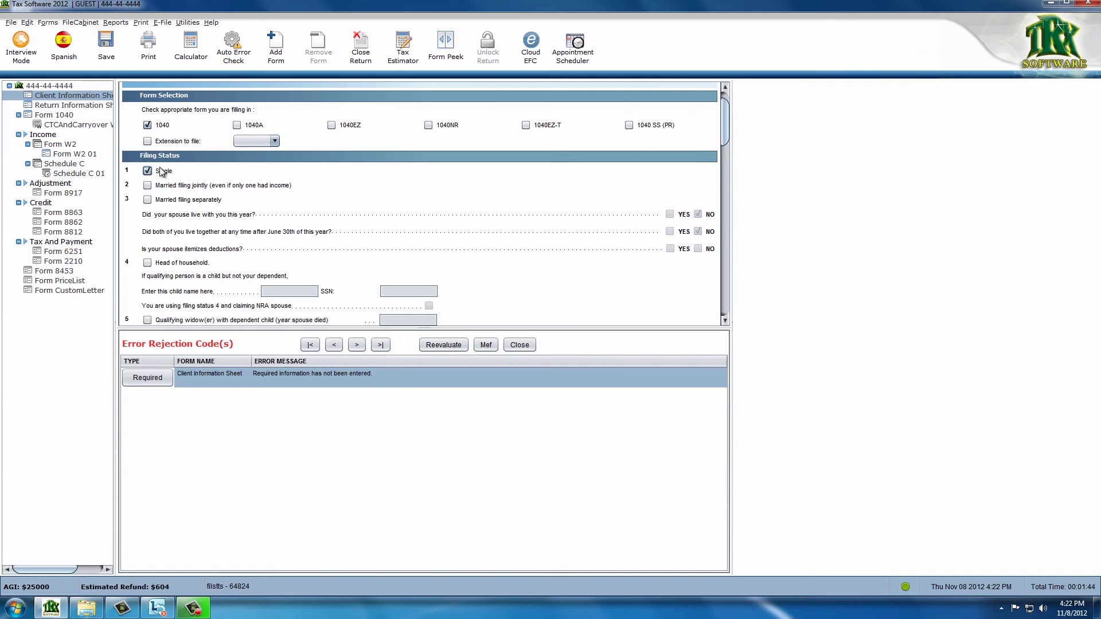
pyautogui.click(445, 345)
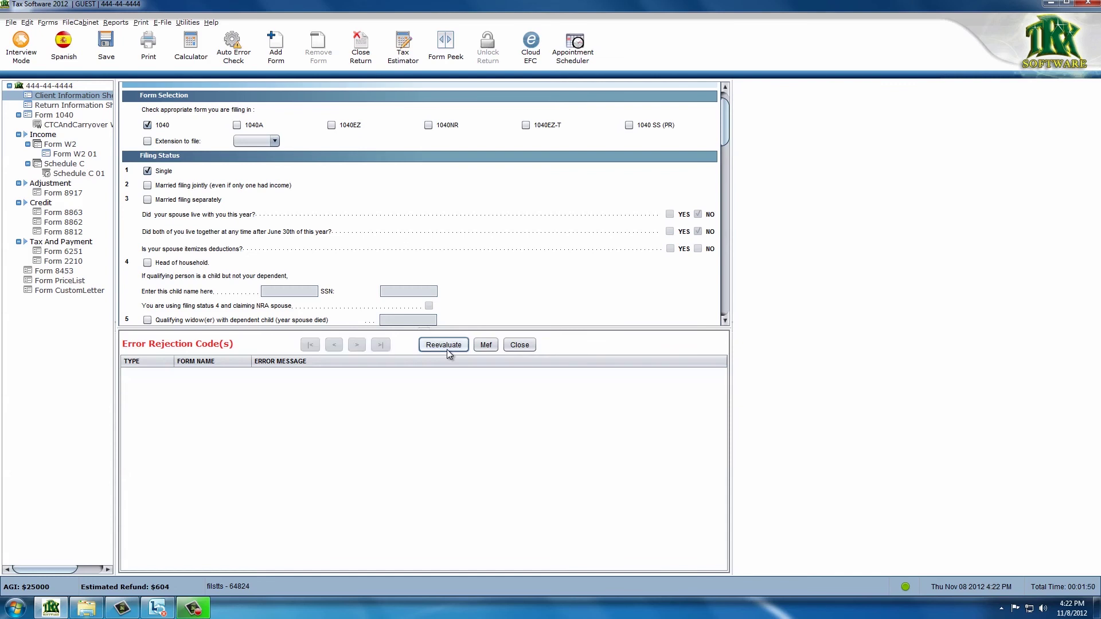
pyautogui.click(487, 346)
pyautogui.click(362, 57)
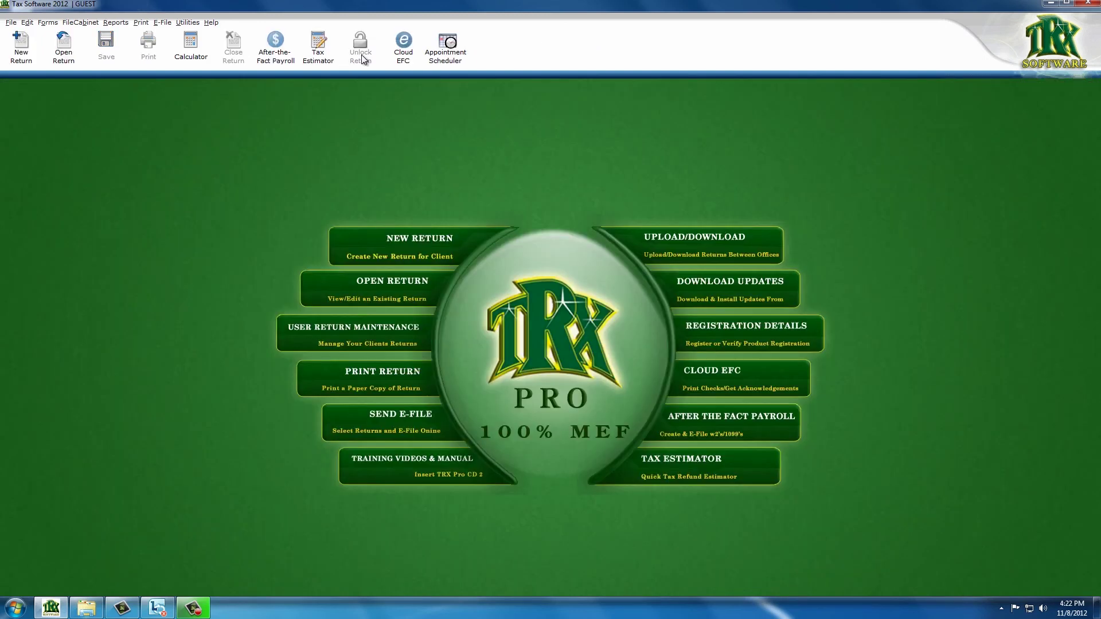
# View the list of 1040 returns available for sending by e-file and close it without sending
pyautogui.click(161, 23)
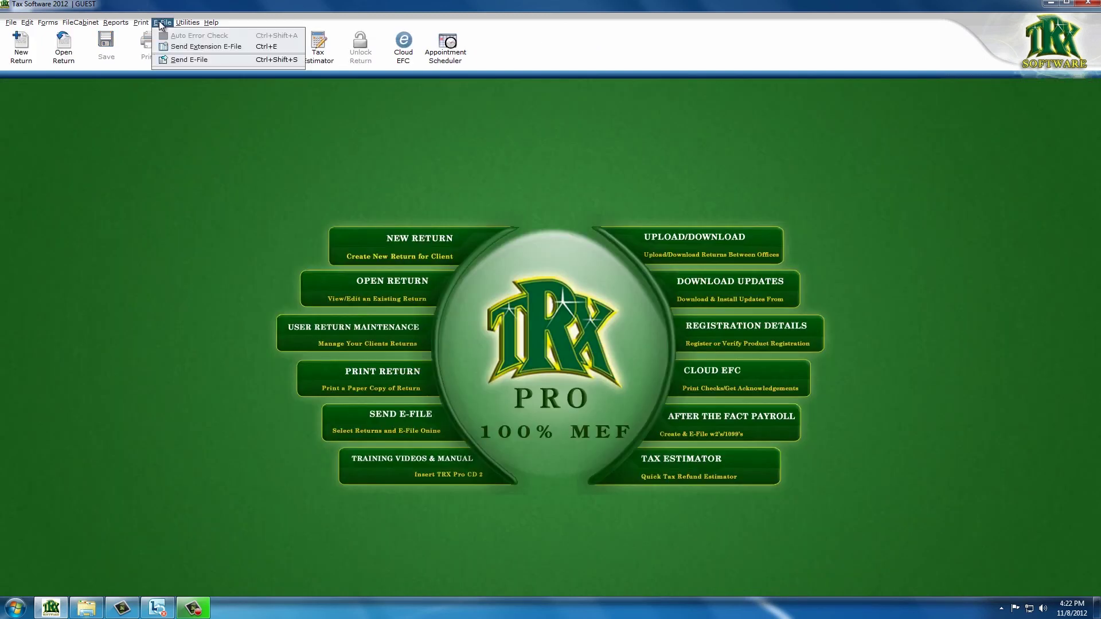
pyautogui.click(181, 60)
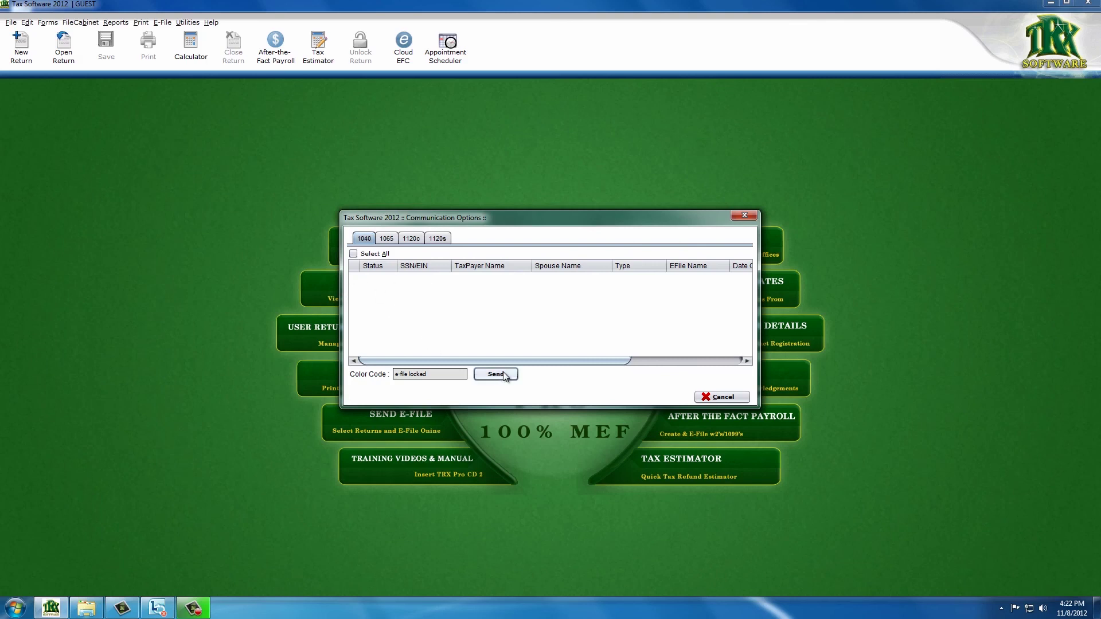
pyautogui.click(709, 397)
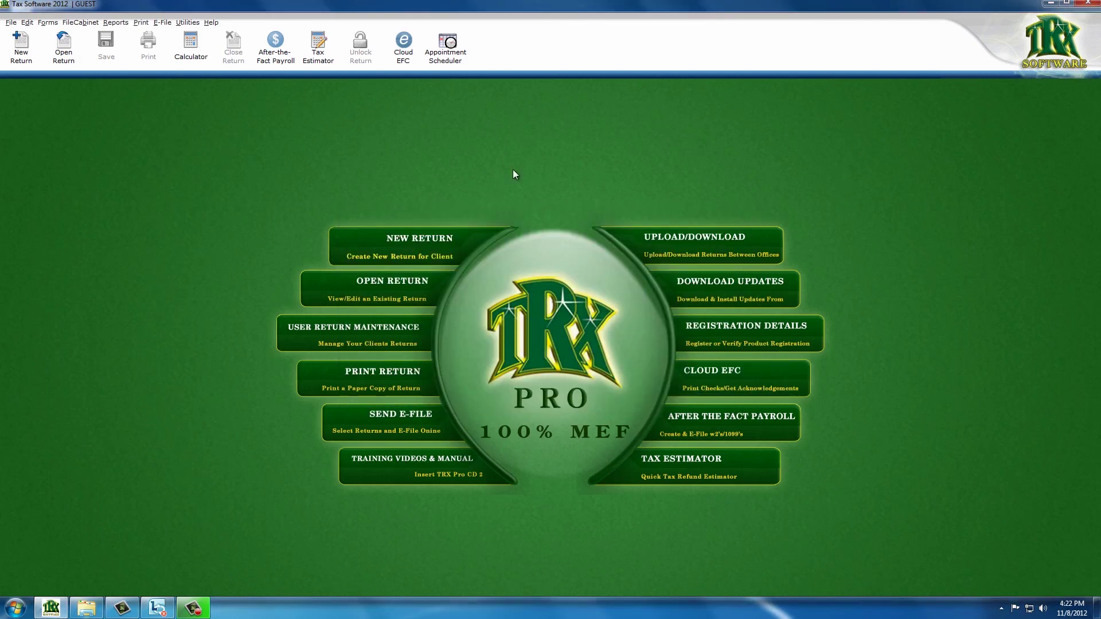
# Open the Cloud EFC website, log in to the Filing Center with the user name and password, and view Awaiting Transmission
pyautogui.click(406, 61)
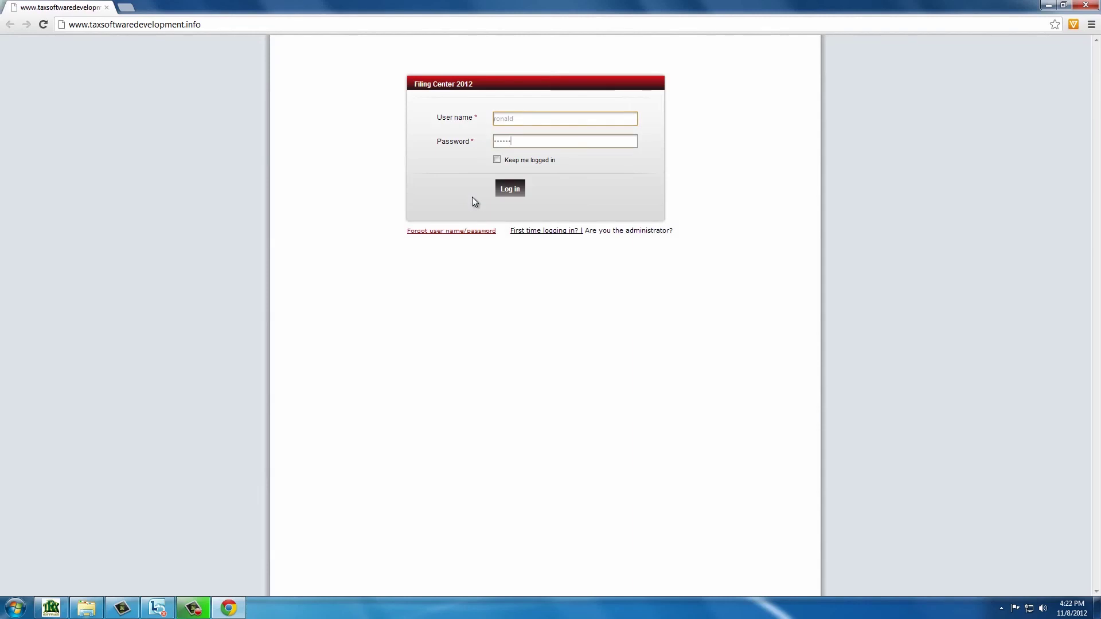
pyautogui.press('Return')
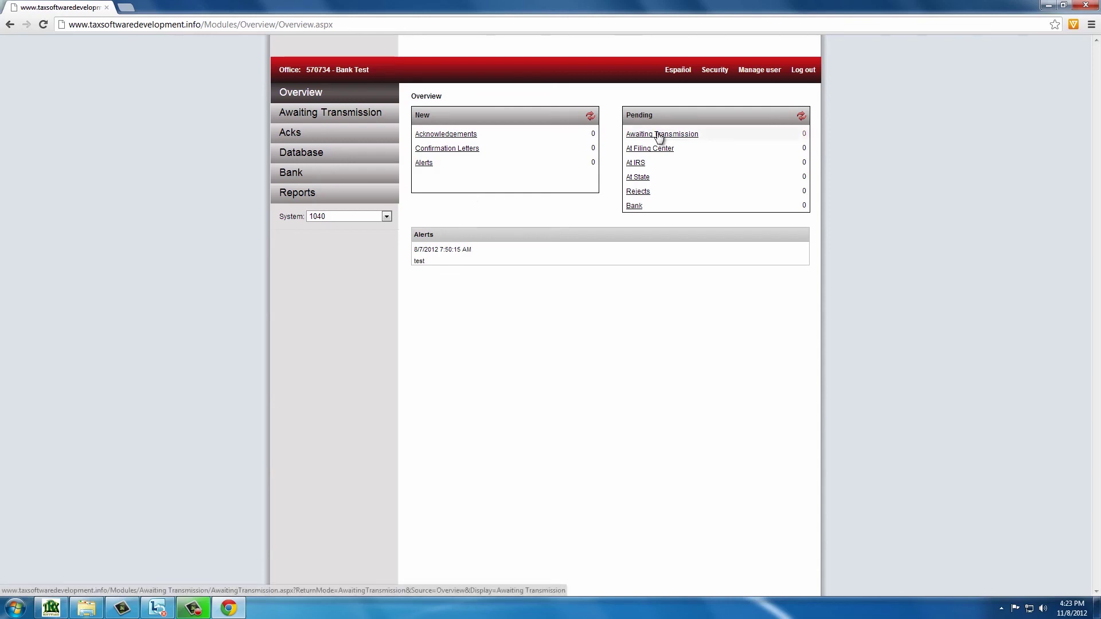
pyautogui.click(382, 123)
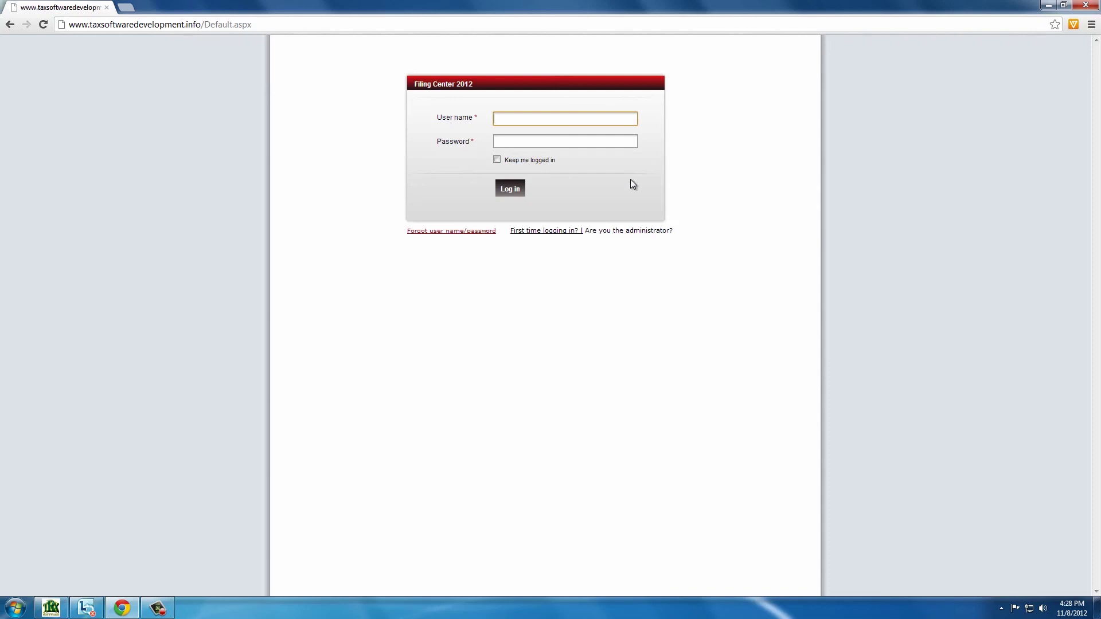
# Look at the first-time login wizard, close it, and log in to the Filing Center with the user name and account password
pyautogui.click(542, 237)
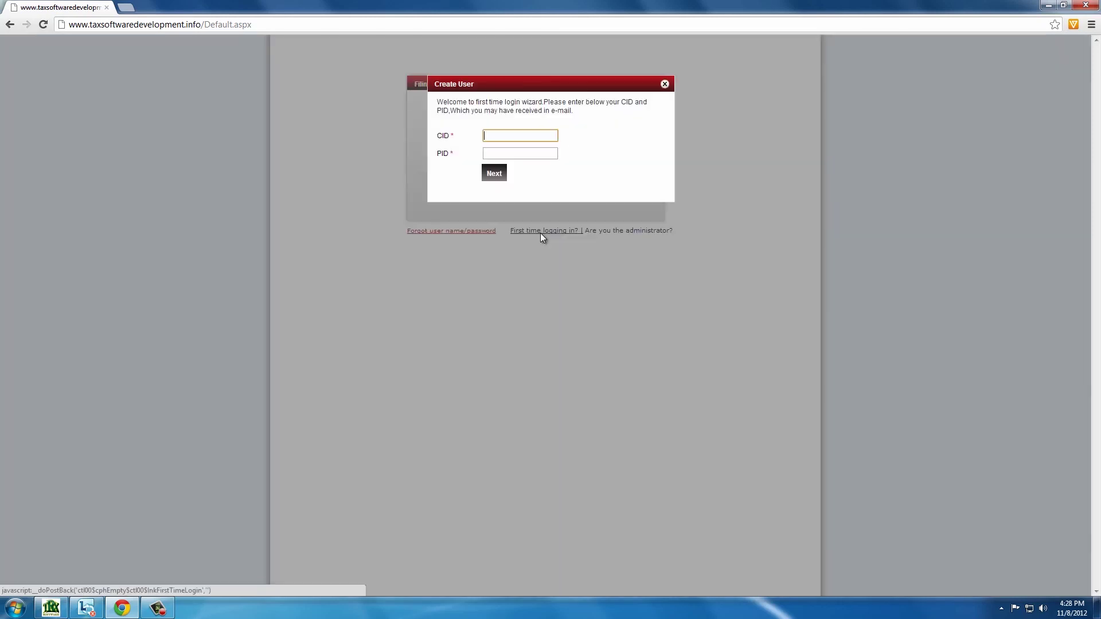
pyautogui.click(666, 85)
pyautogui.click(594, 121)
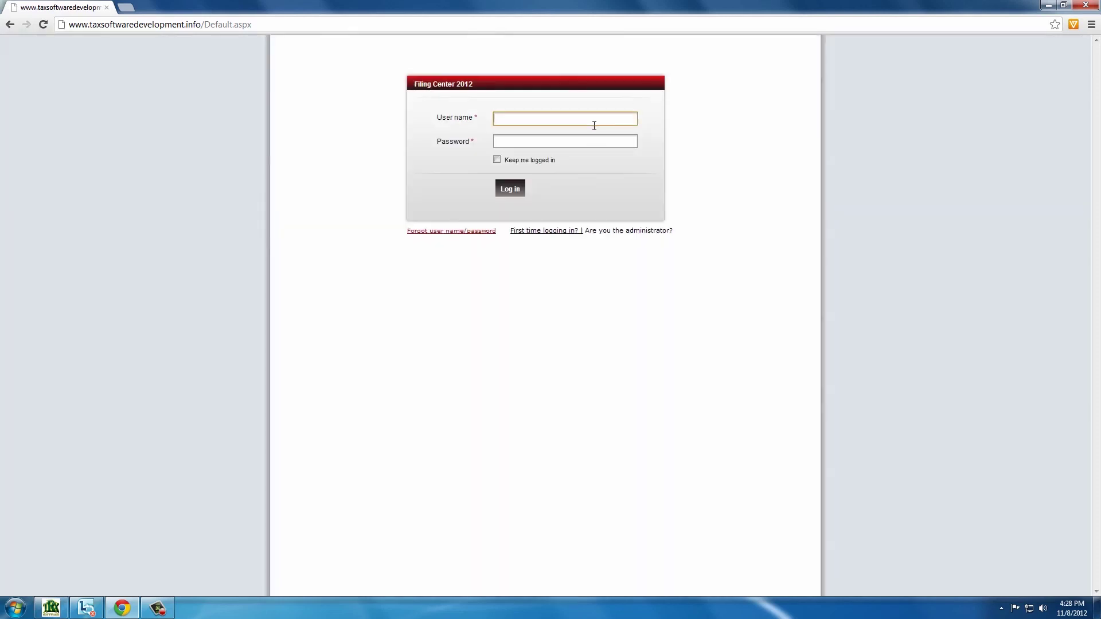
pyautogui.write('ronald')
pyautogui.press('Tab')
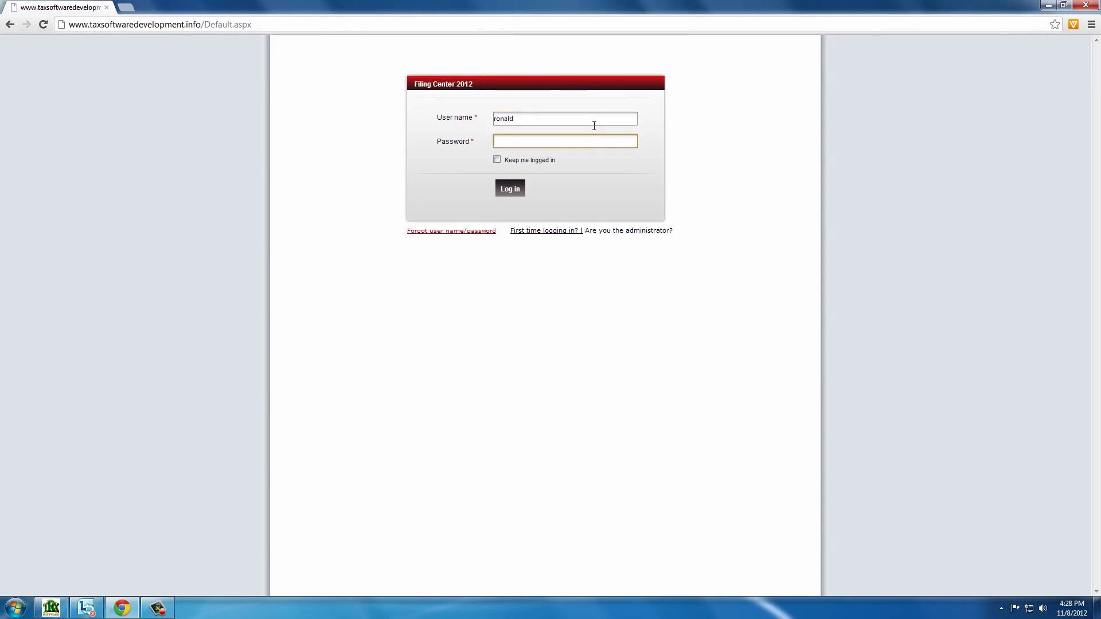
pyautogui.write('••••••••')
pyautogui.press('Return')
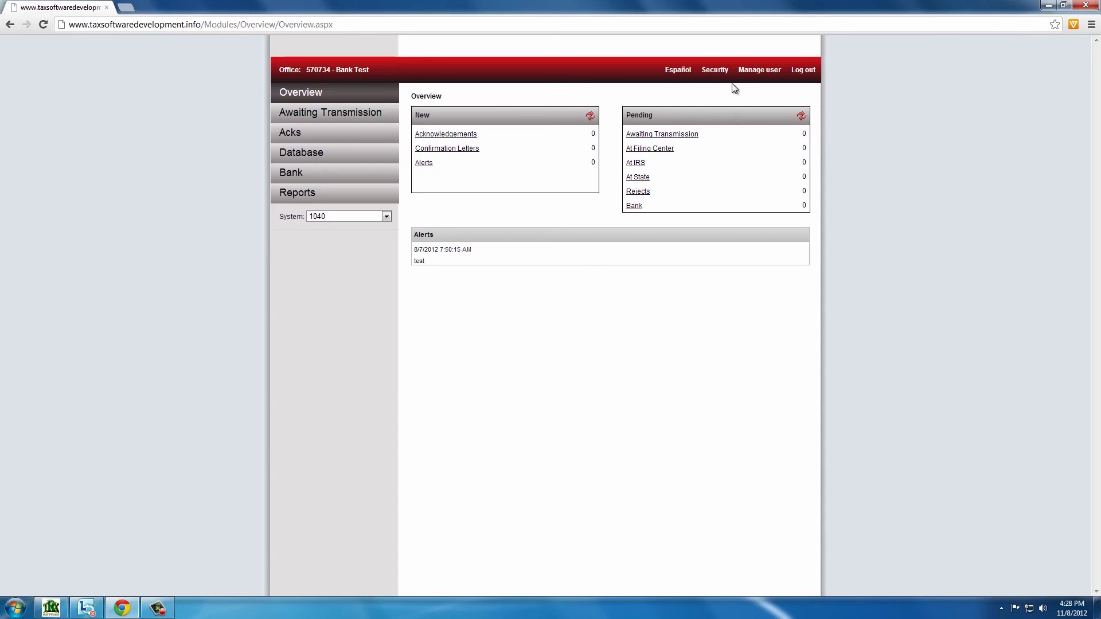
# View the Filing Center's user logins and the blank form for adding a login, closing it without submitting
pyautogui.click(721, 73)
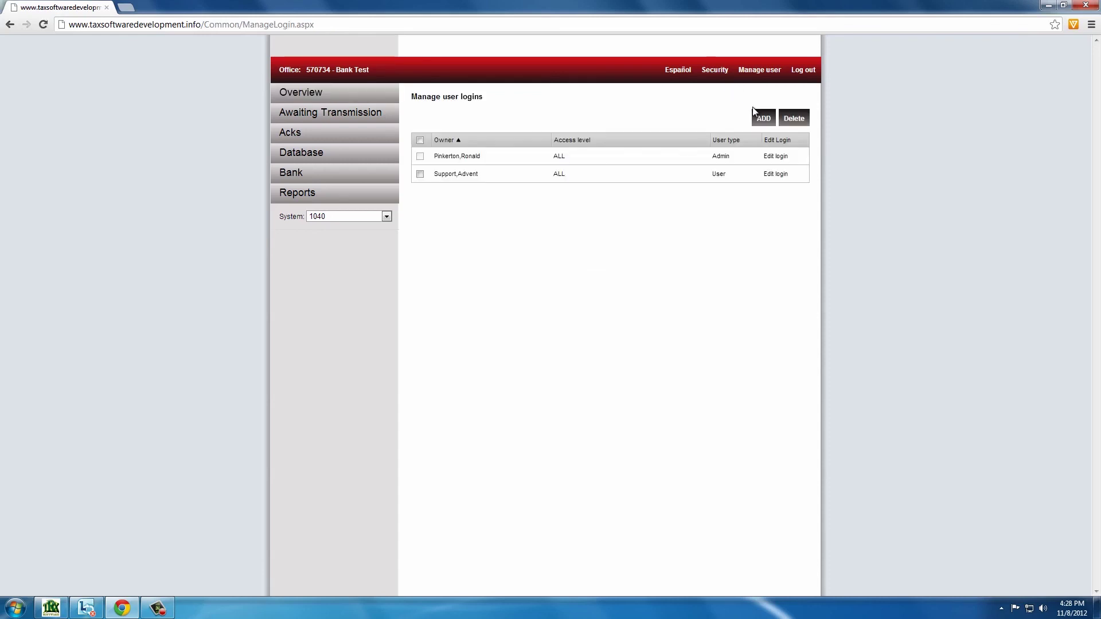
pyautogui.click(762, 117)
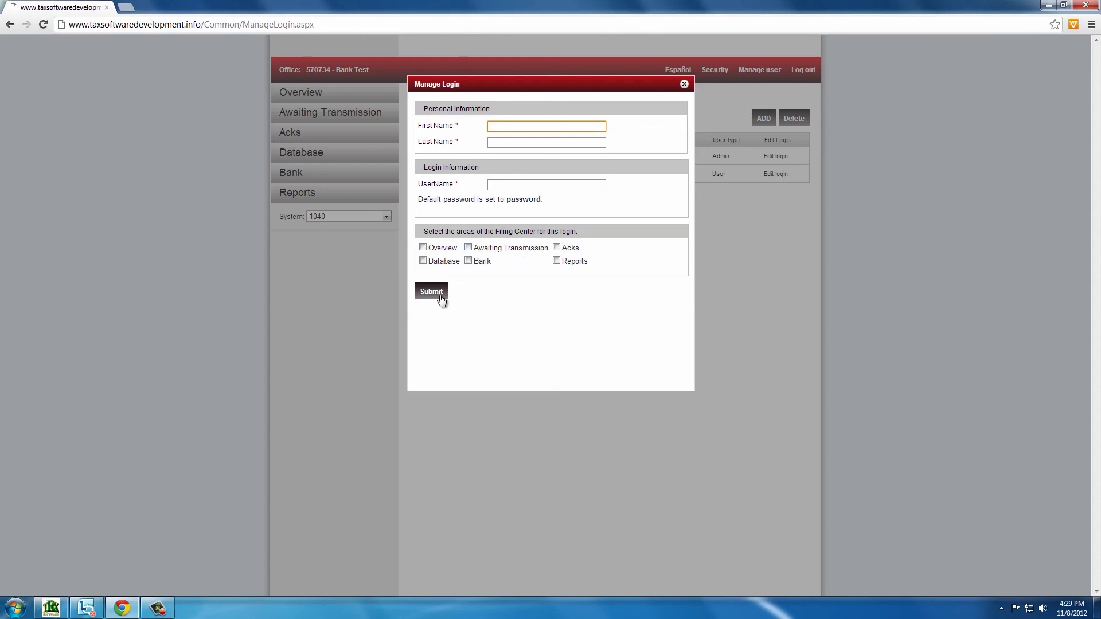
pyautogui.click(684, 83)
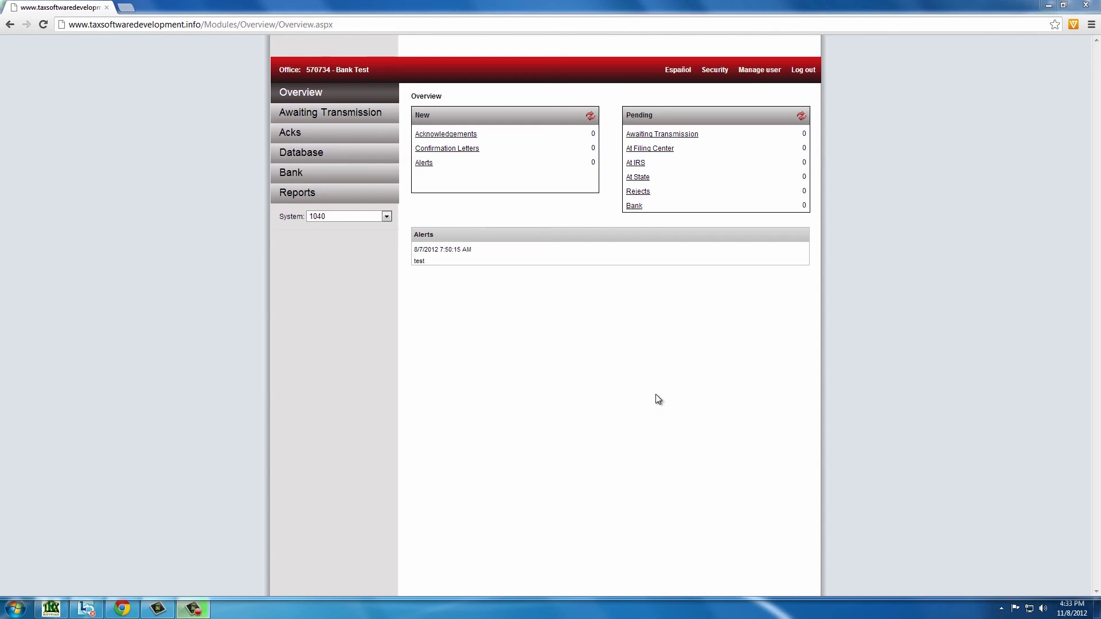
# Check the System selection for 1040 and review the Awaiting Transmission, Acks and Database pages
pyautogui.click(362, 217)
pyautogui.click(363, 217)
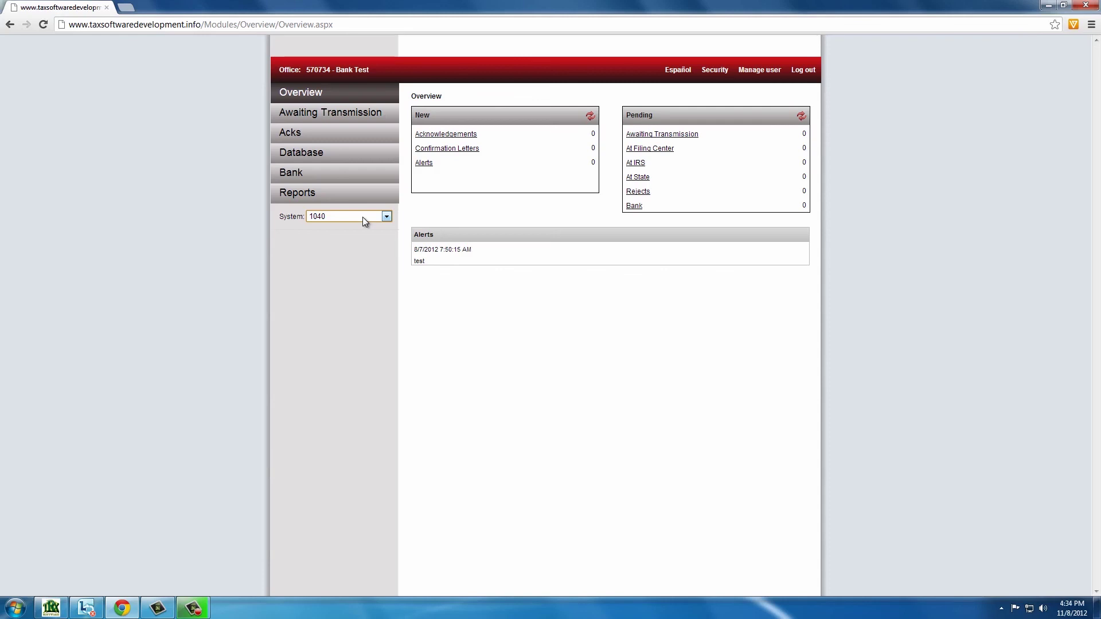
pyautogui.click(342, 115)
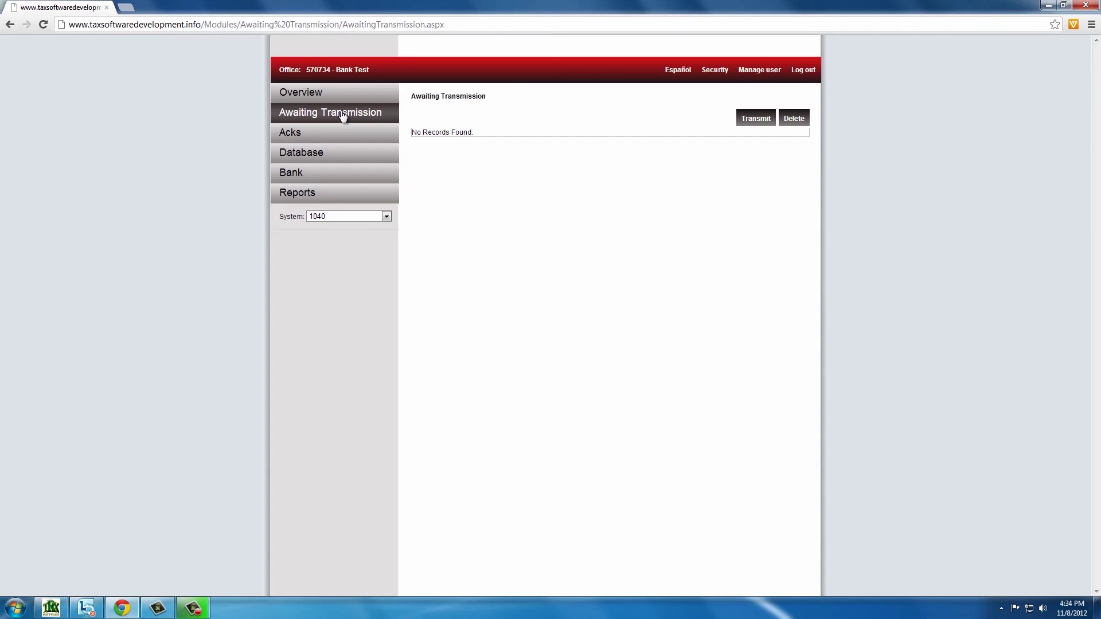
pyautogui.click(342, 139)
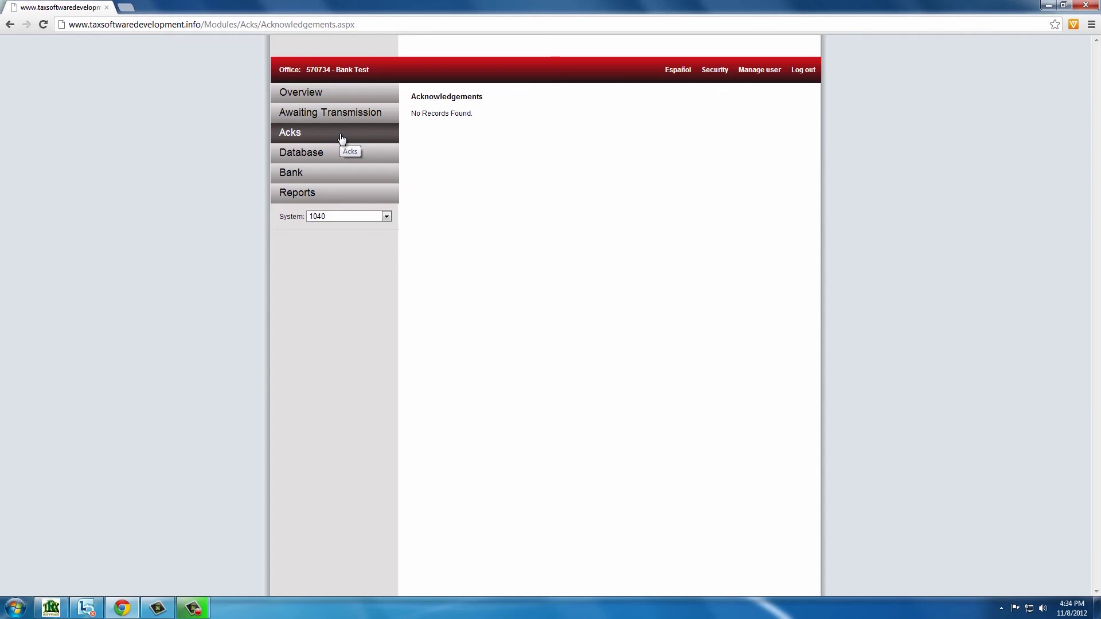
pyautogui.click(341, 155)
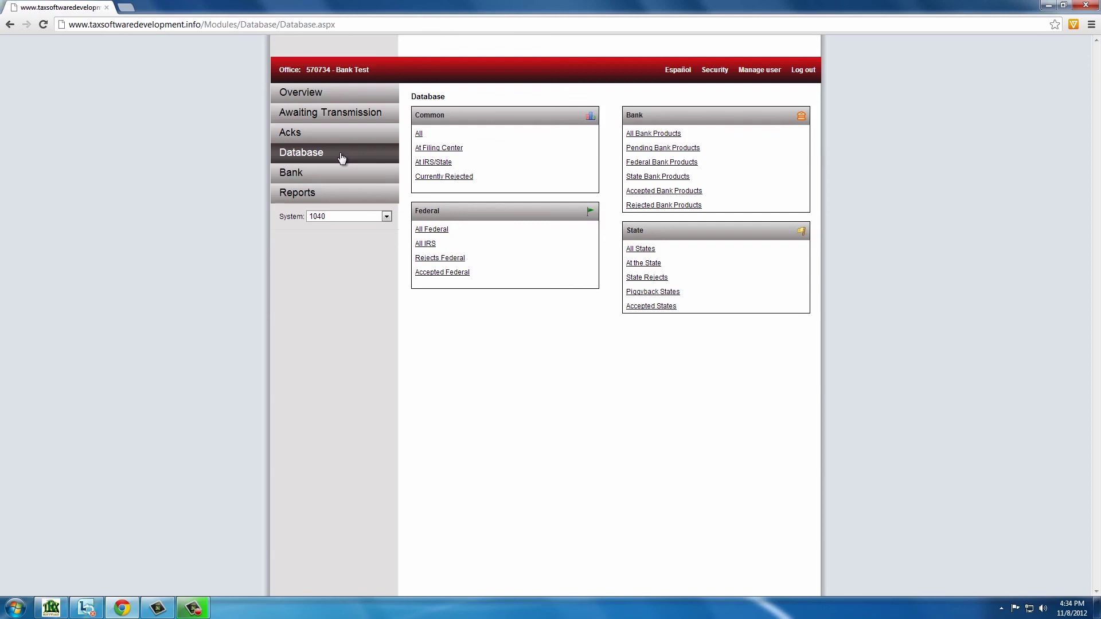
# Look at the Advent Bank Enrollment application in the Bank section and return to the Bank page
pyautogui.click(342, 173)
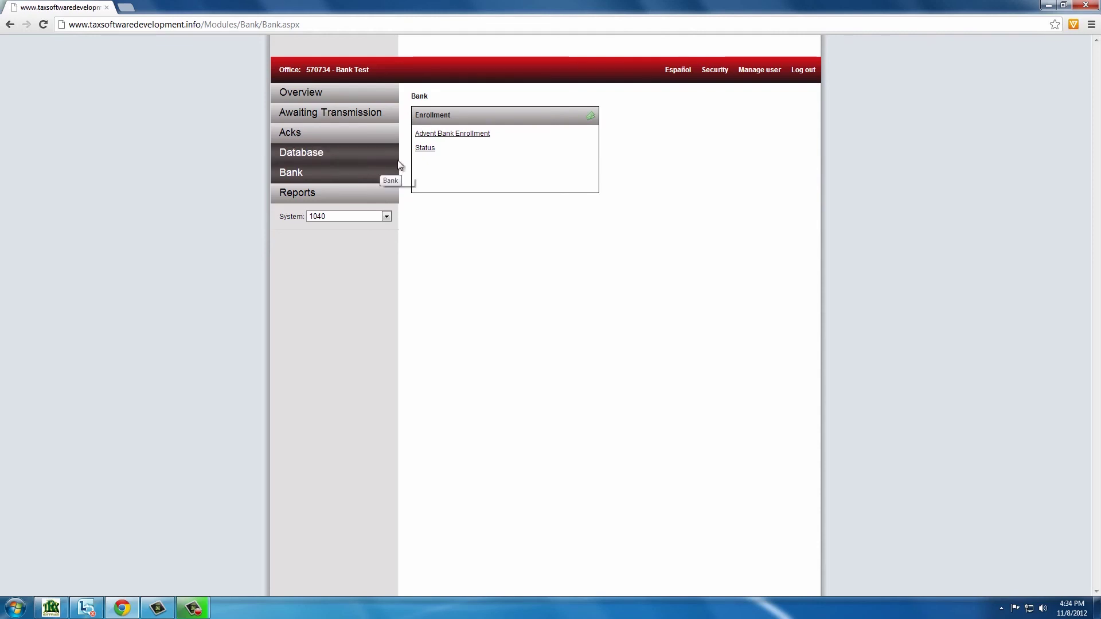
pyautogui.click(432, 139)
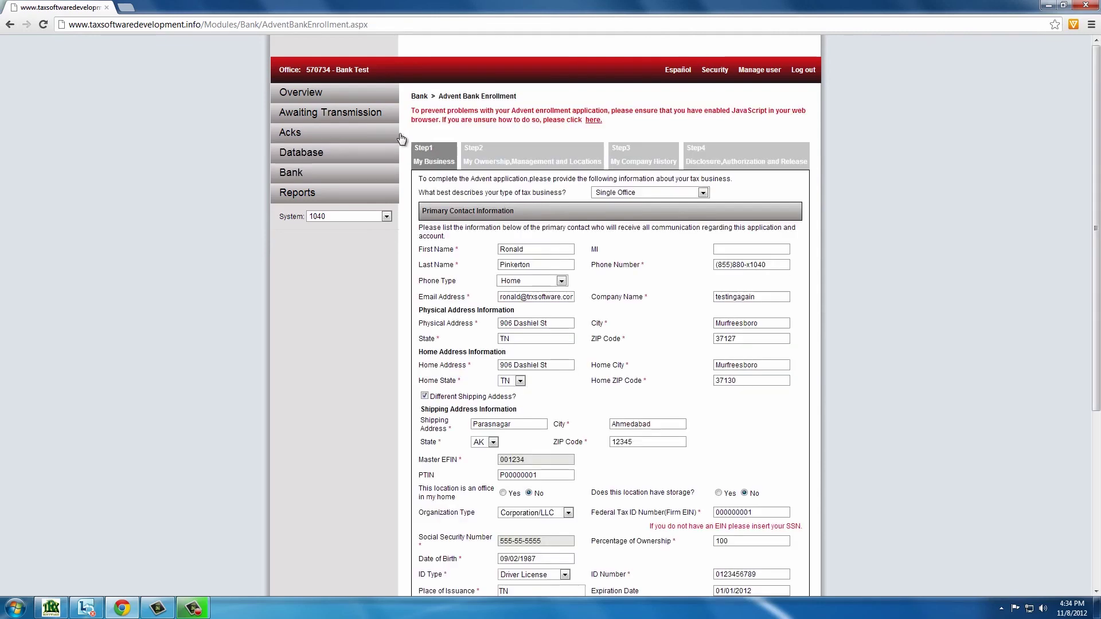
pyautogui.click(8, 26)
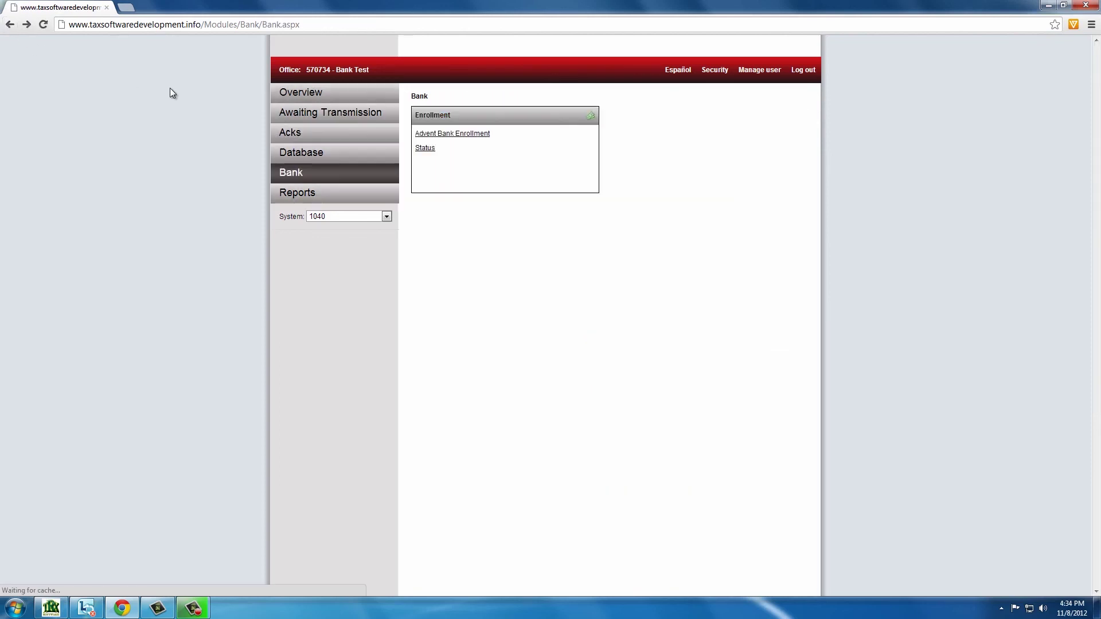
# View the available EF and Bank reports and log out of the Filing Center
pyautogui.click(289, 192)
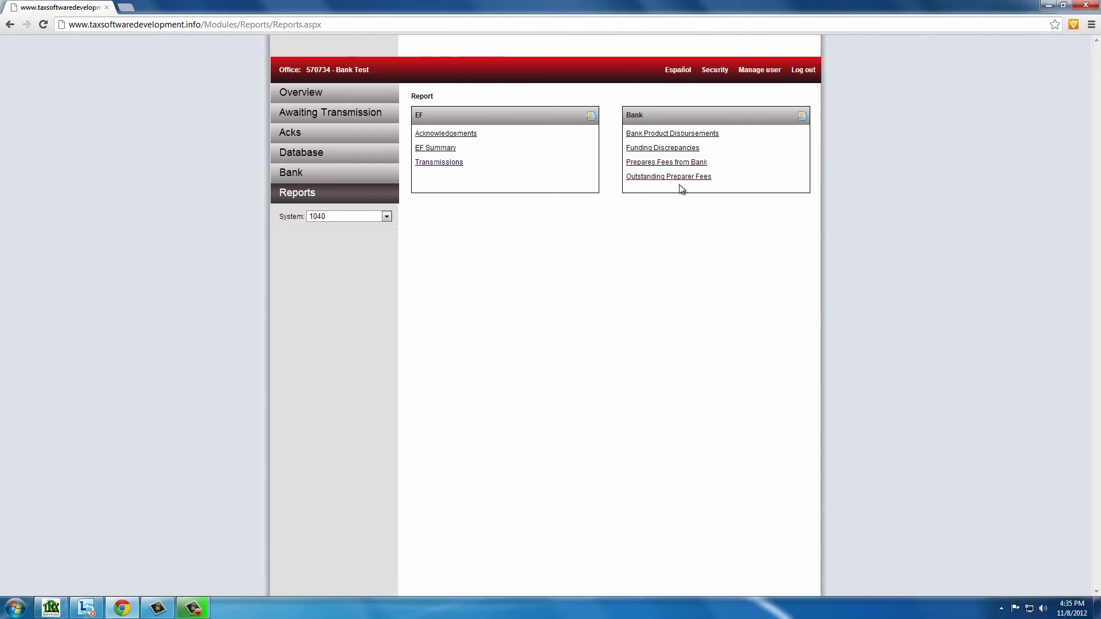
pyautogui.click(803, 70)
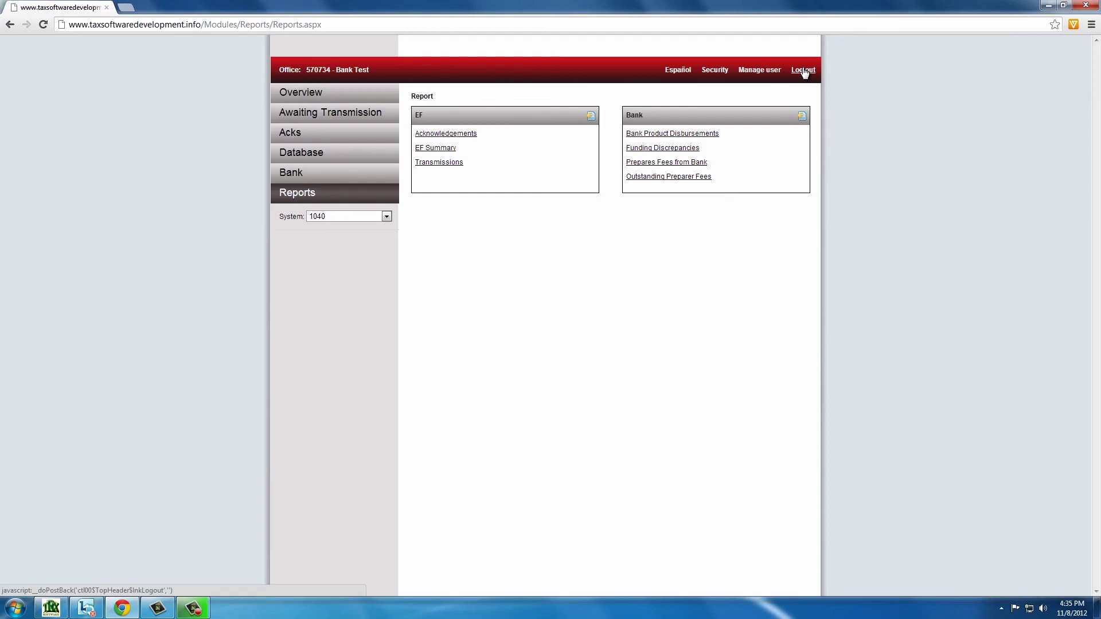